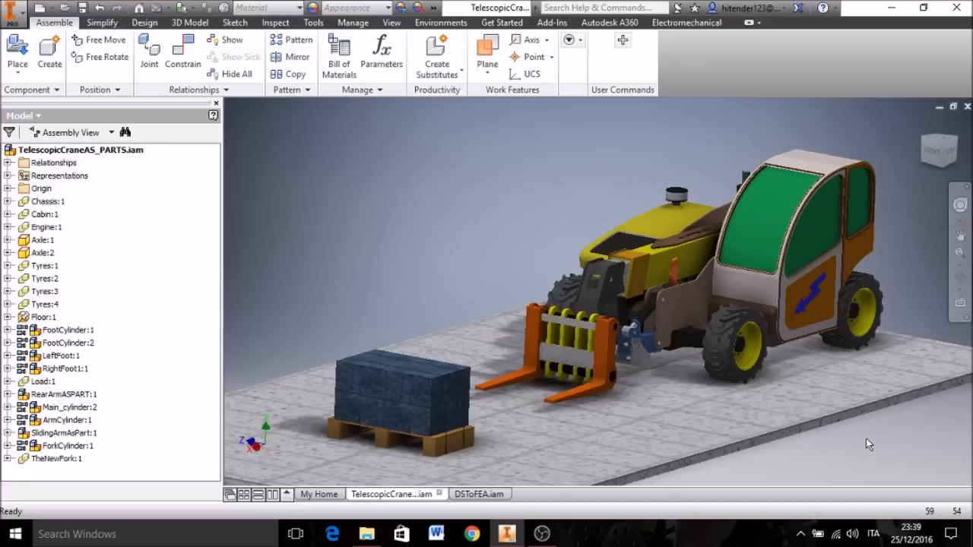
Step: Switch to the DSToFEA assembly and pull the sliding boom with its forks out of the main boom
left_click(479, 494)
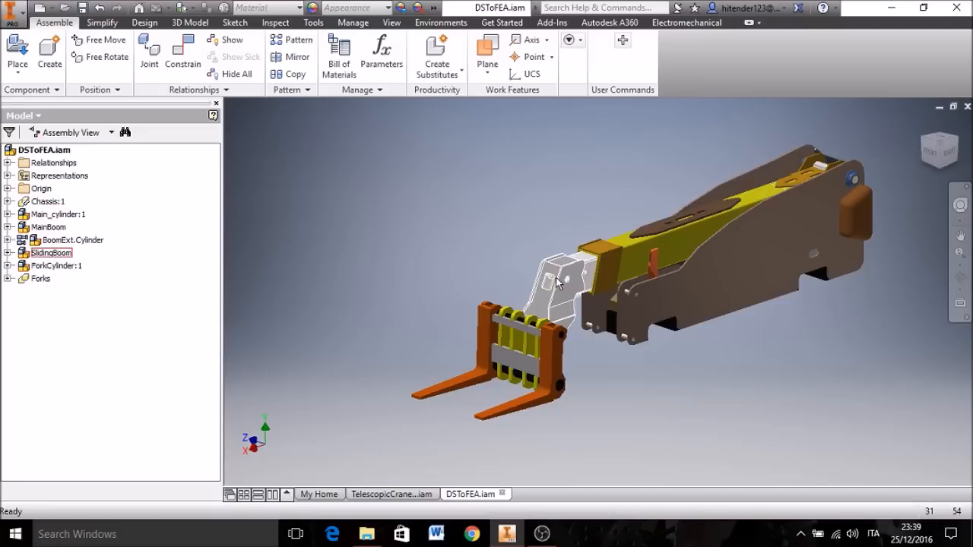
left_click(526, 293)
left_click_drag(524, 293, 292, 365)
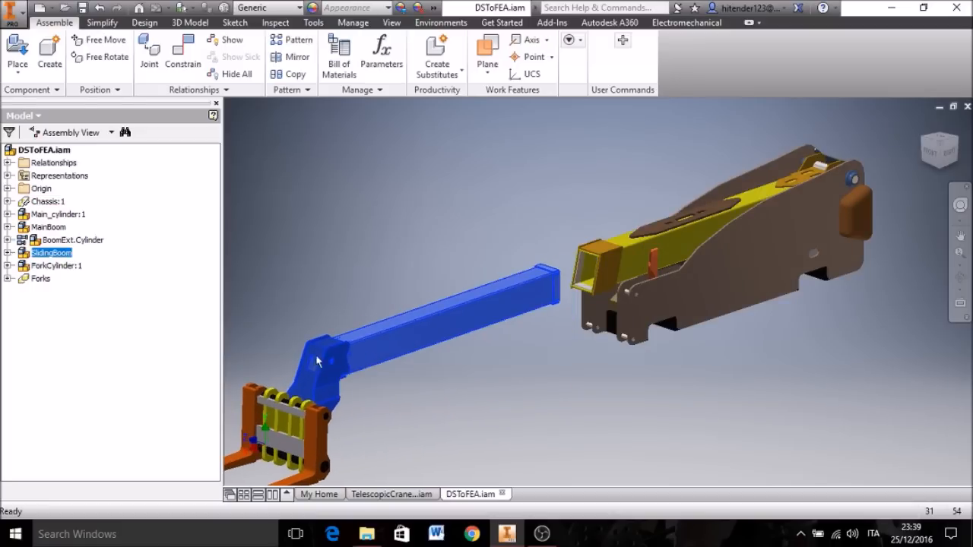
left_click(499, 373)
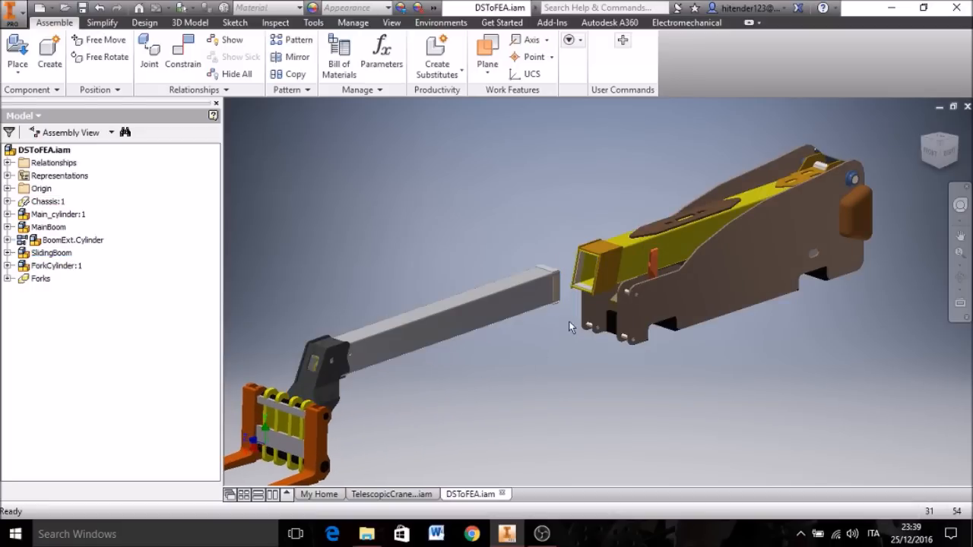
Step: Examine the sliding pads on the sliding boom's end and inside the main boom's opening
scroll(572, 275, "up", 5)
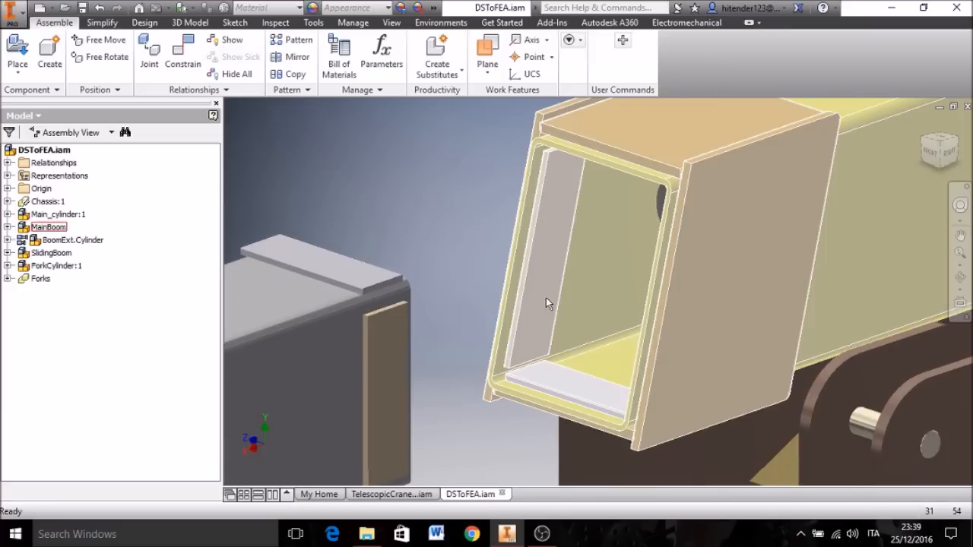
scroll(715, 211, "down", 2)
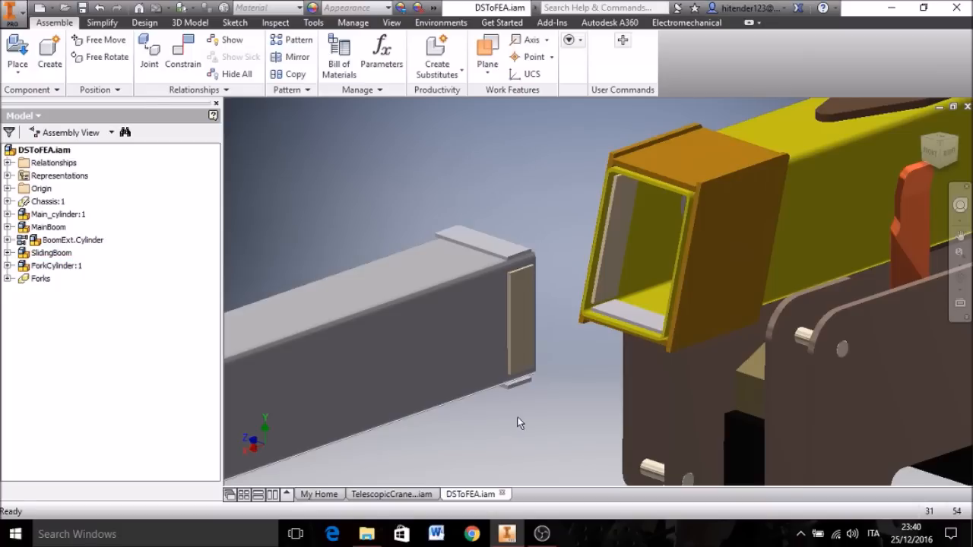
scroll(477, 441, "down", 4)
middle_click_drag(482, 441, 582, 380)
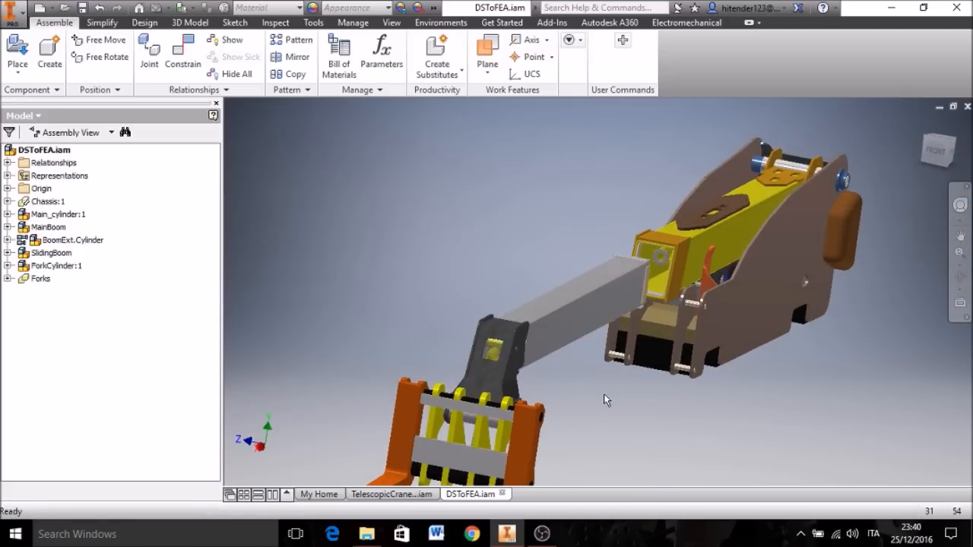
middle_click_drag(603, 394, 560, 388)
left_click(922, 125)
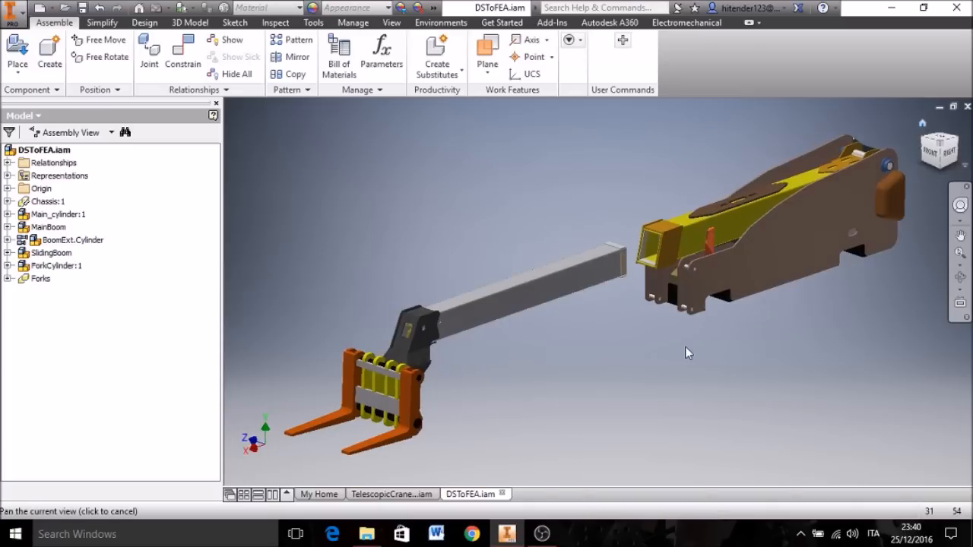
Step: Slide the extended boom with its forks back into the main boom
left_click(450, 325)
left_click_drag(451, 324, 556, 265)
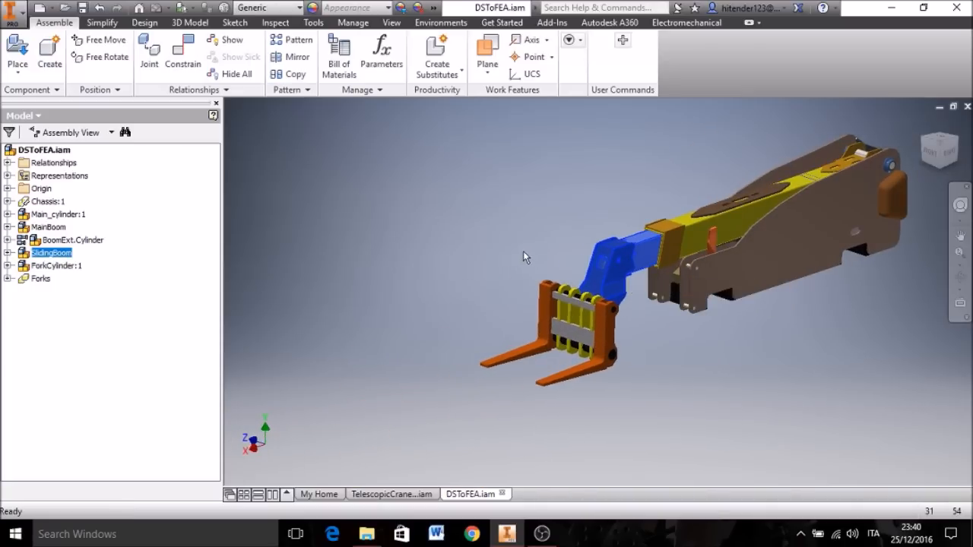
left_click(523, 251)
Step: Turn off the Flexible option of the BoomExt.Cylinder subassembly
left_click(61, 215)
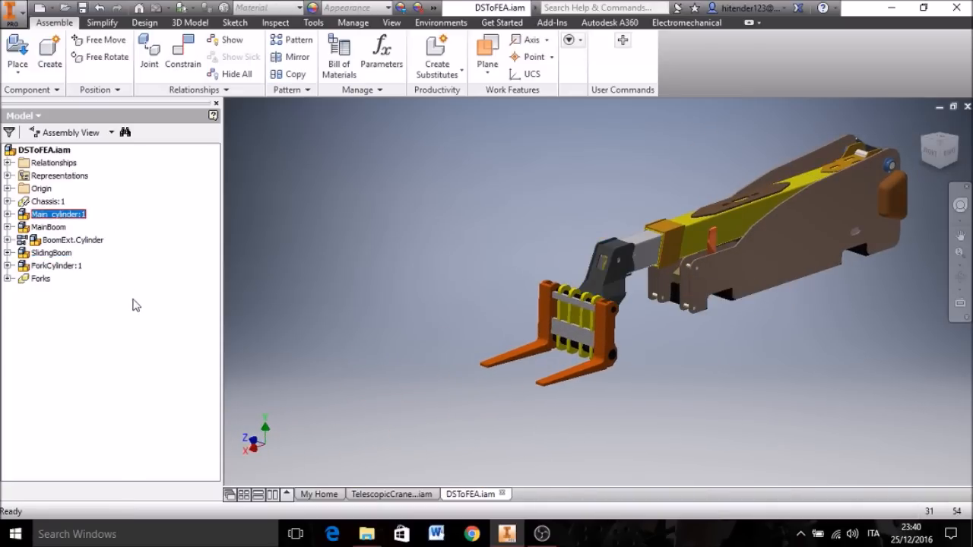
left_click(101, 241)
right_click(101, 243)
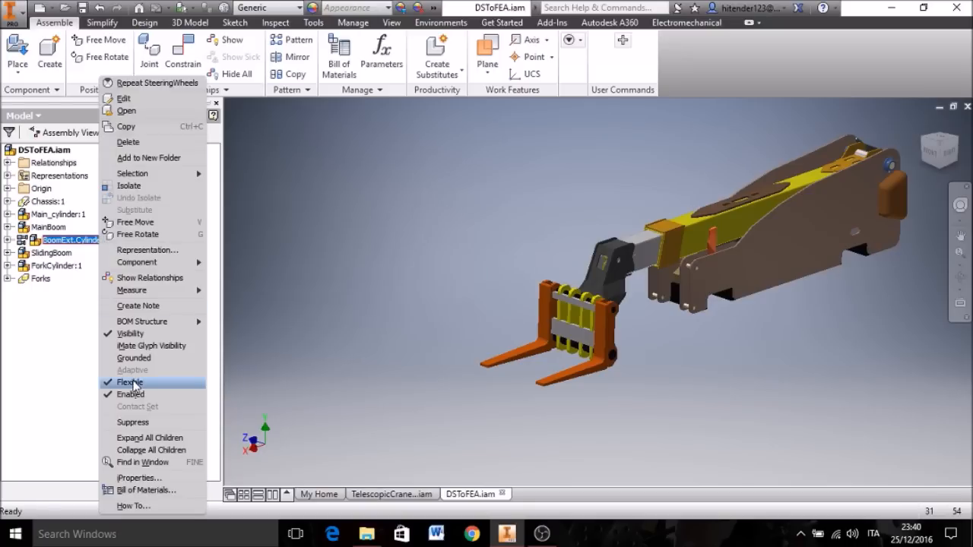
left_click(131, 382)
Step: Make the Main_cylinder, BoomExt.Cylinder and ForkCylinder subassemblies flexible together
left_click(64, 215)
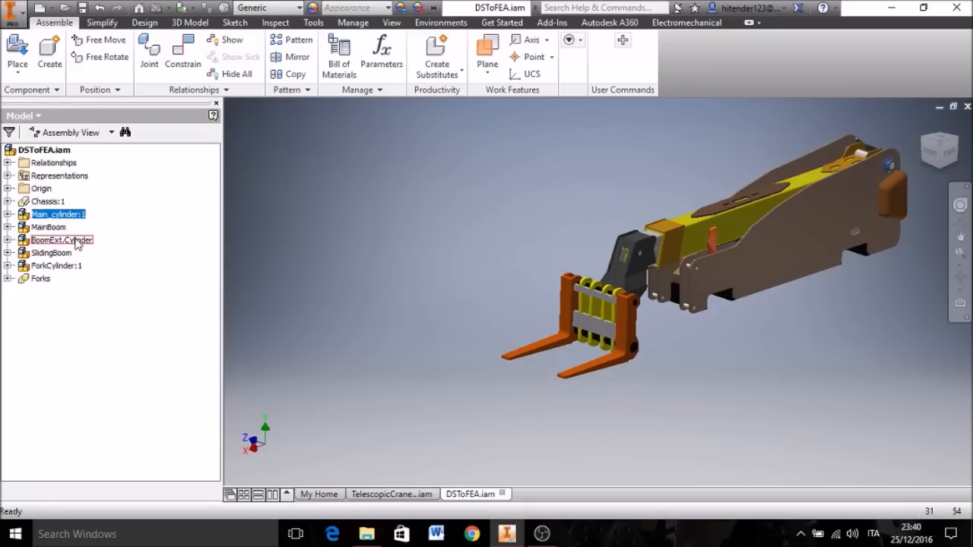
left_click(76, 241, "ctrl")
left_click(74, 268, "ctrl")
right_click(74, 268)
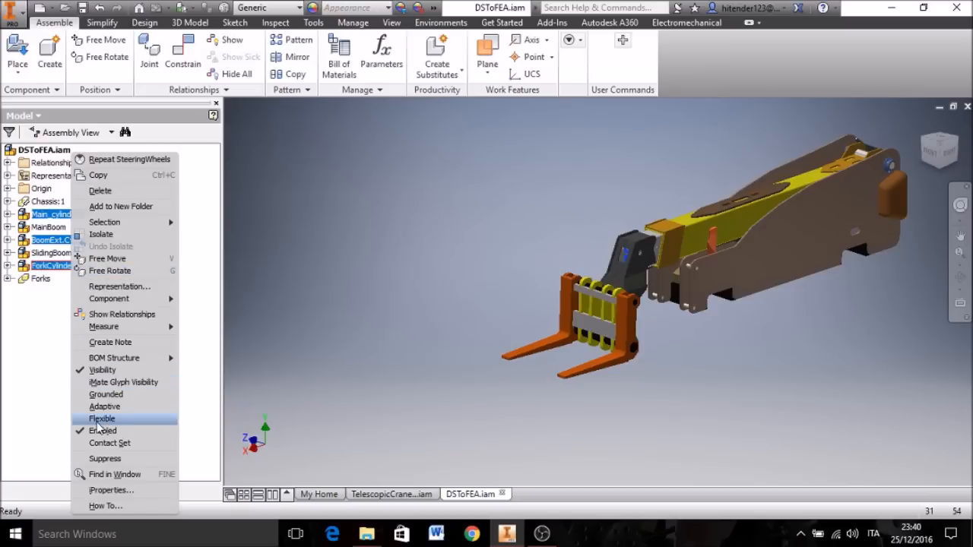
left_click(101, 419)
left_click(191, 326)
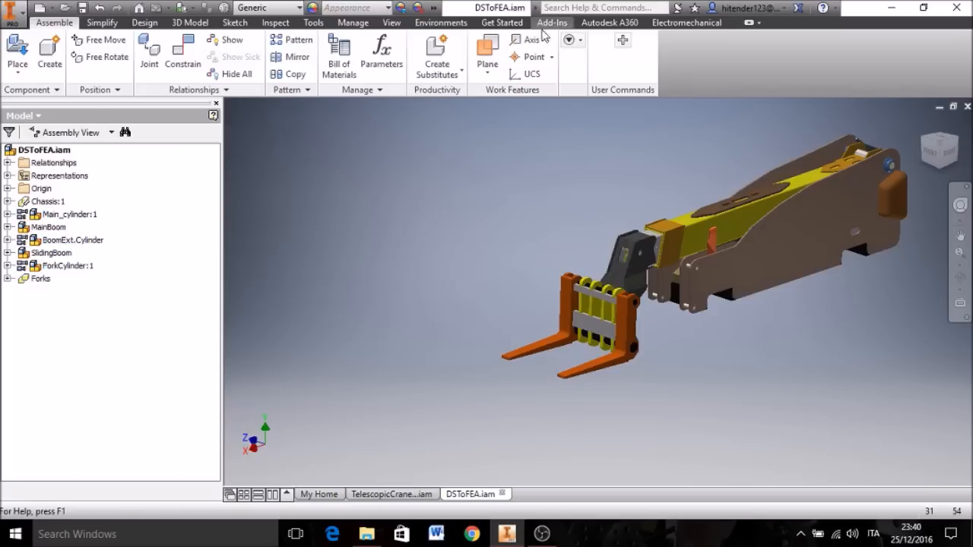
Step: Start the Dynamic Simulation environment for the boom assembly
left_click(922, 125)
left_click(454, 23)
left_click(22, 57)
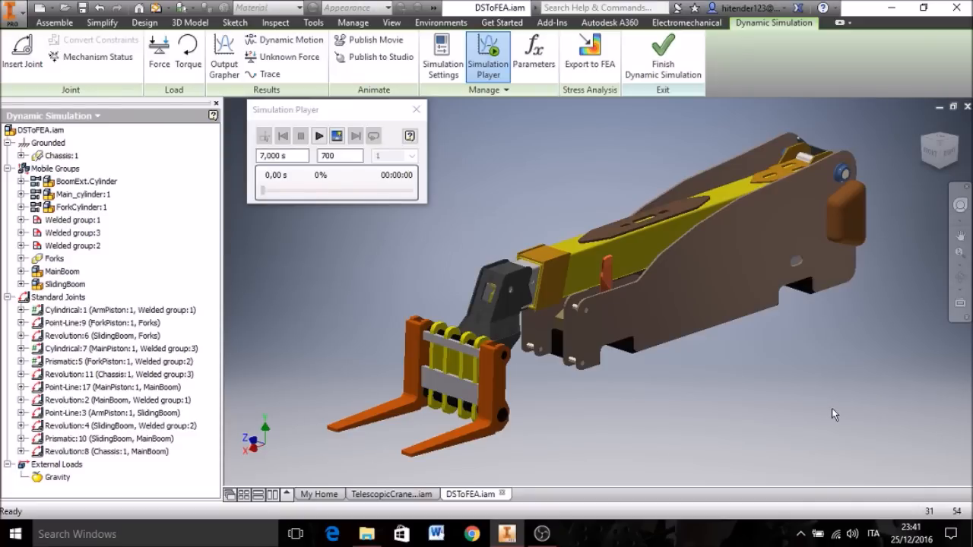
middle_click_drag(809, 412, 774, 422)
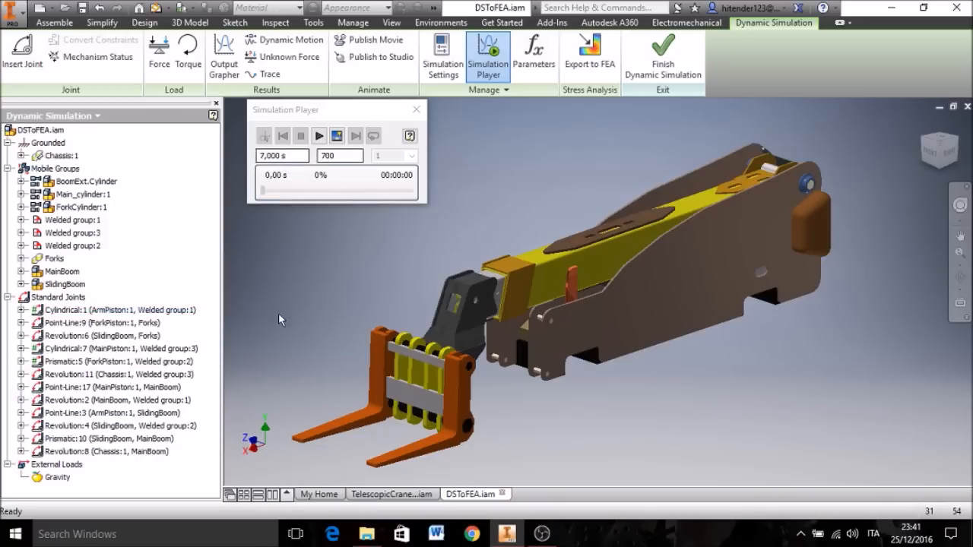
Step: Open the translational degree of freedom, dof 2 (T), in the properties of the cylindrical joint between MainPiston and Welded group:3
left_click(63, 348)
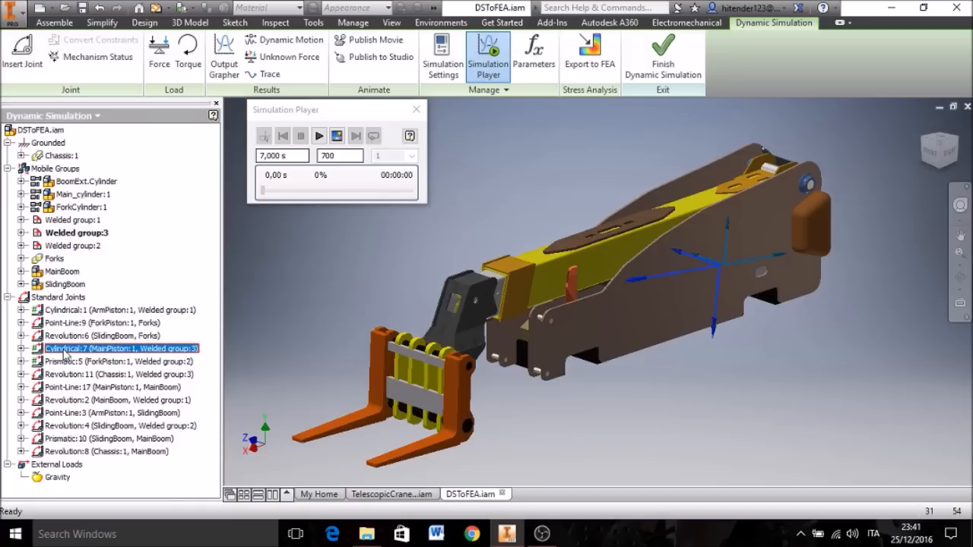
right_click(64, 351)
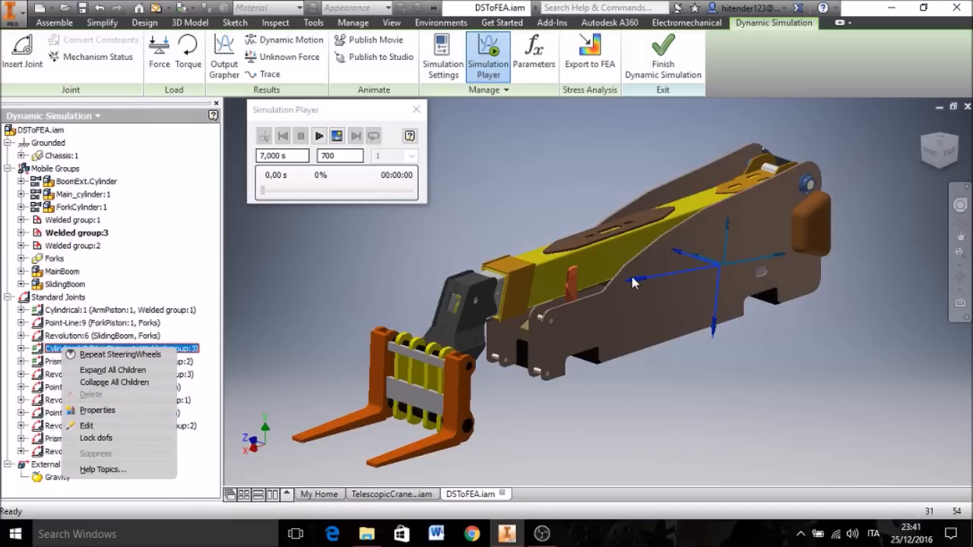
left_click(103, 412)
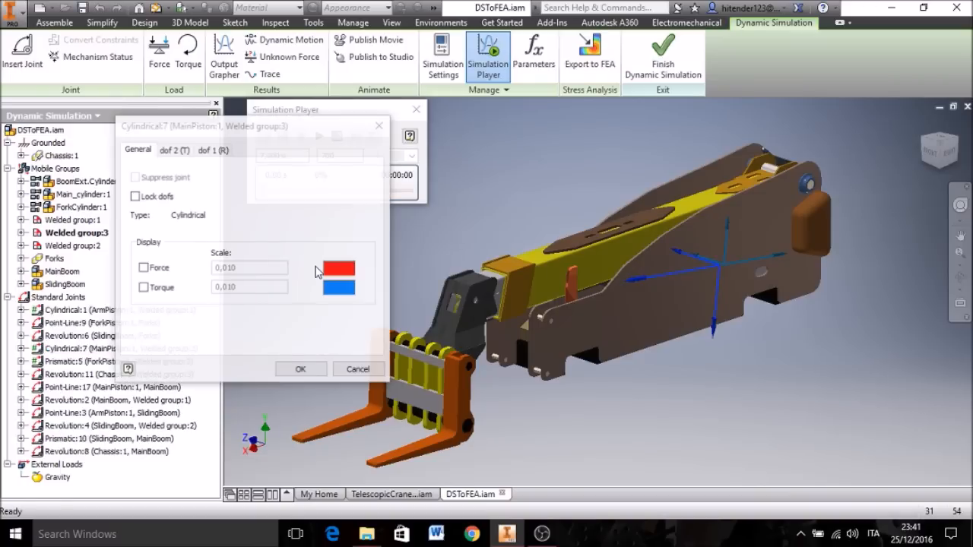
left_click(174, 150)
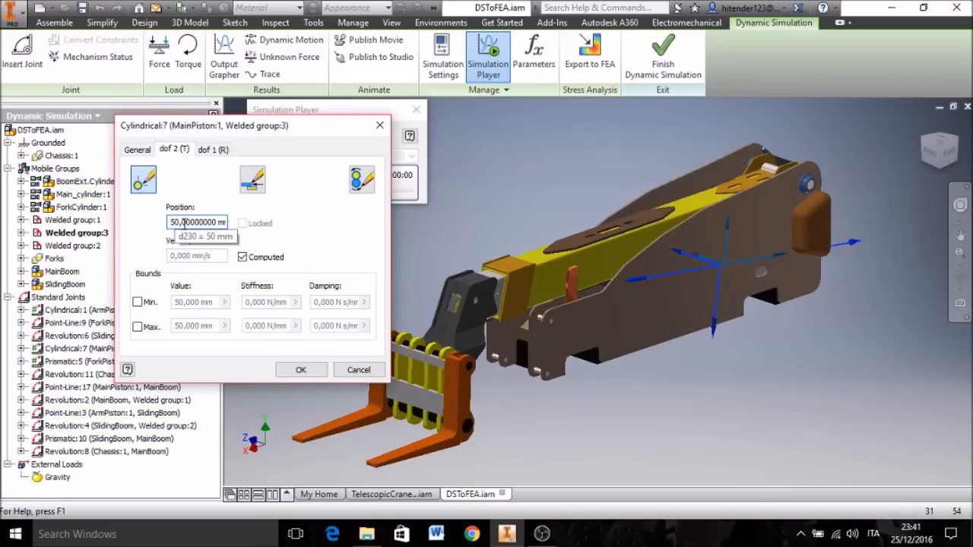
Step: Show the assembly from the right in the Wireframe style and examine the joint axes inside the main cylinder
left_click(949, 156)
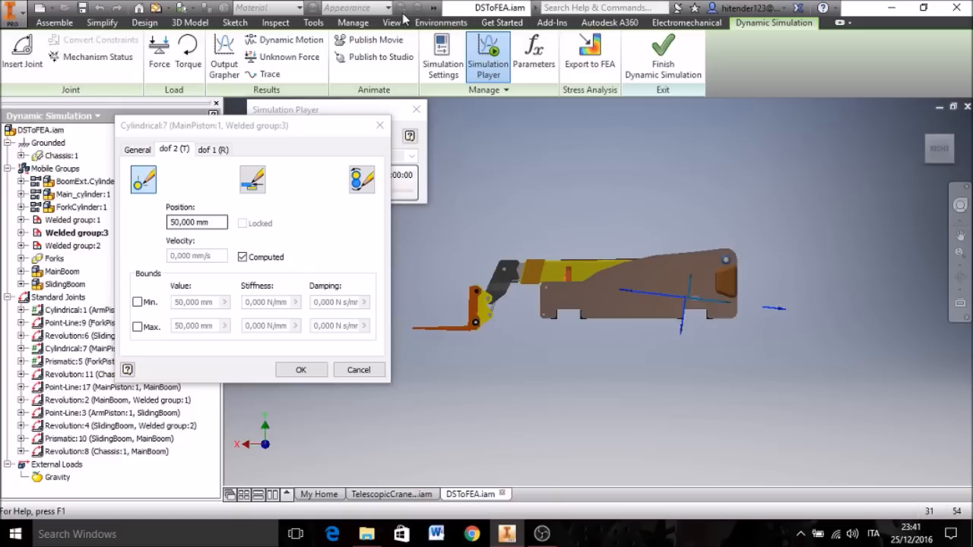
left_click(391, 22)
left_click(173, 63)
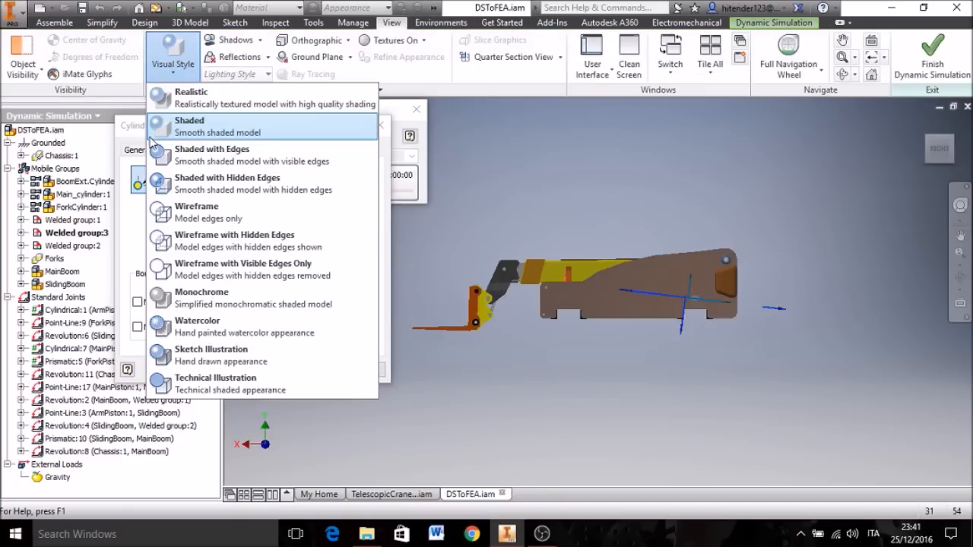
left_click(196, 207)
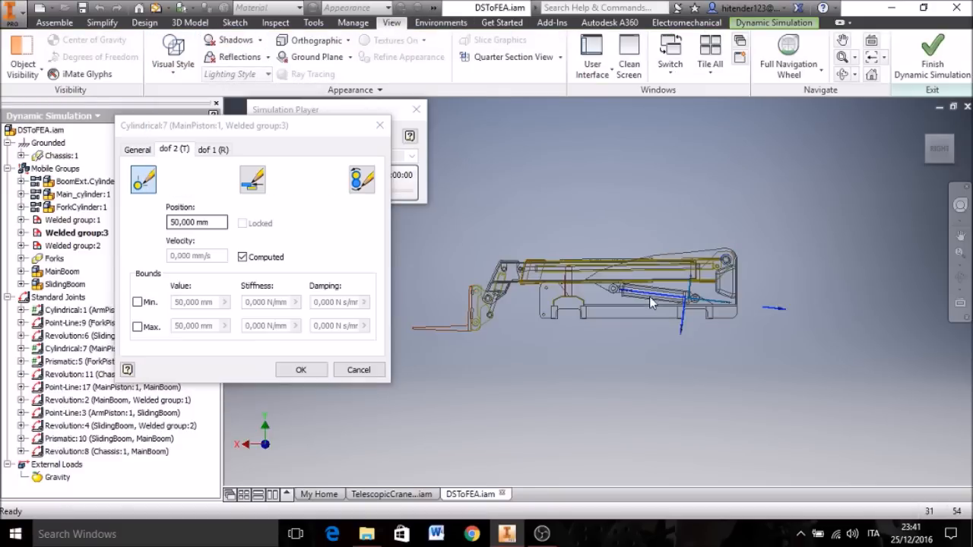
scroll(649, 296, "up", 5)
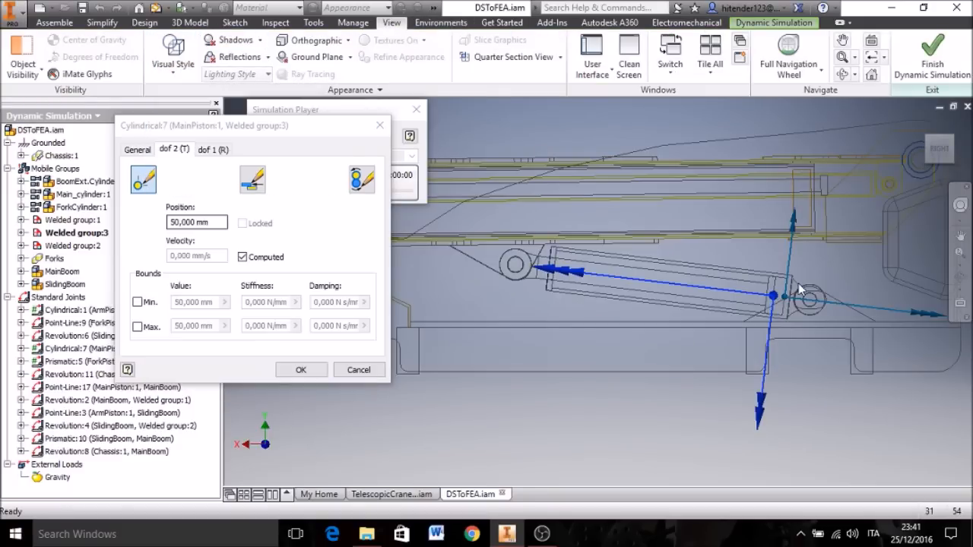
scroll(786, 294, "up", 2)
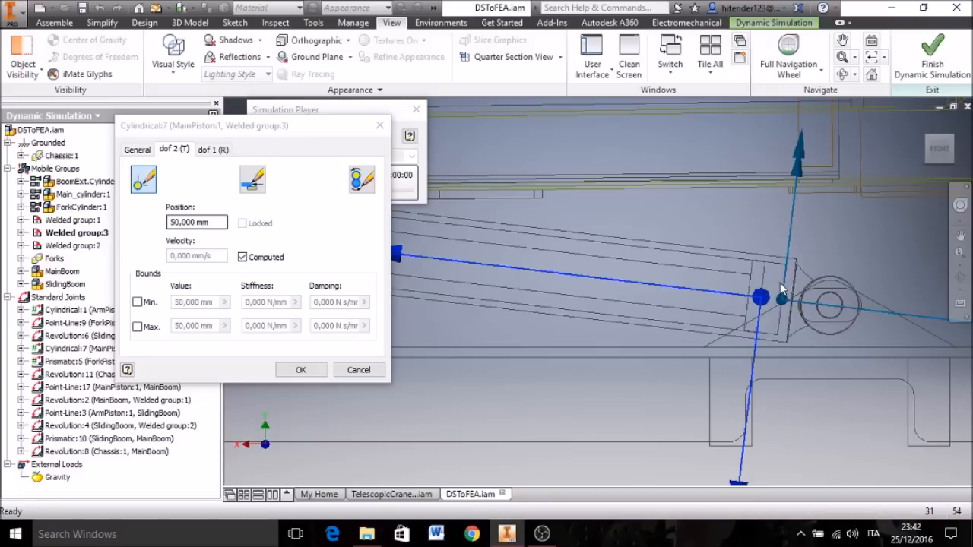
Step: Apply a position-driven imposed spline motion to the main piston's translation, from 50 mm at 0 s to 900 mm at 7 s
left_click(368, 184)
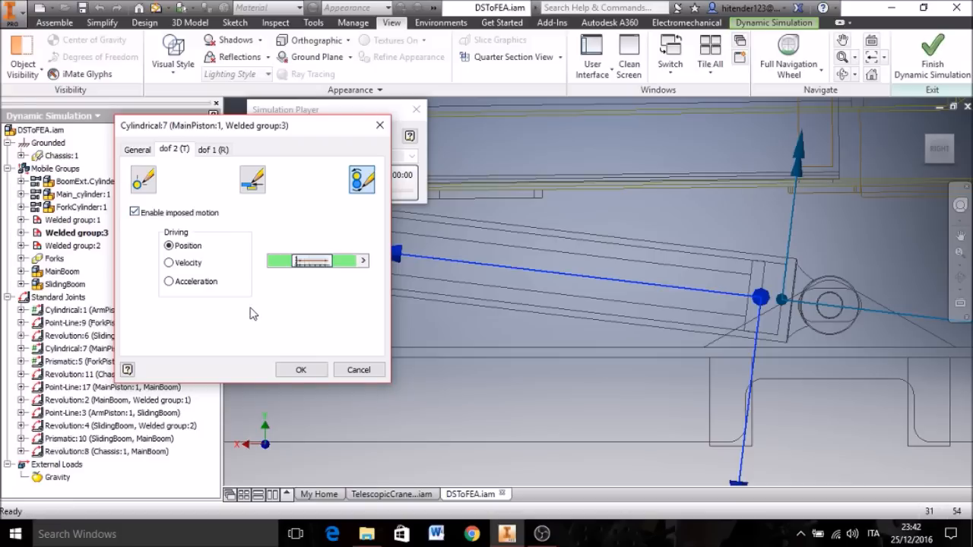
mouse_move(334, 264)
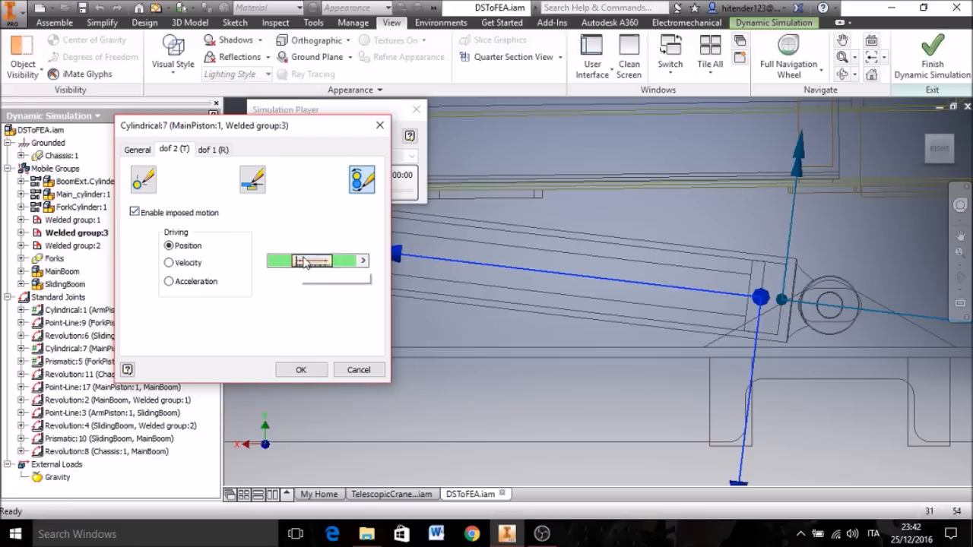
left_click(363, 261)
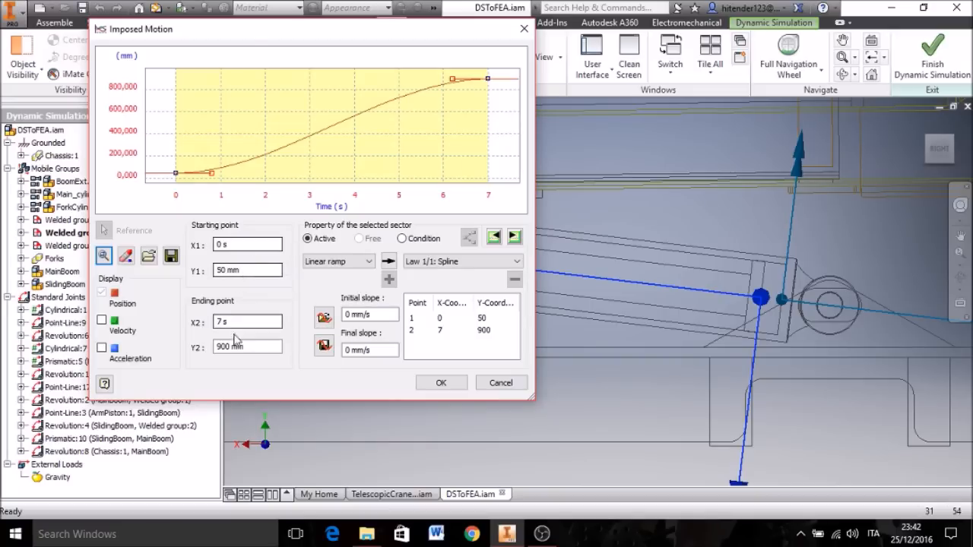
left_click(173, 175)
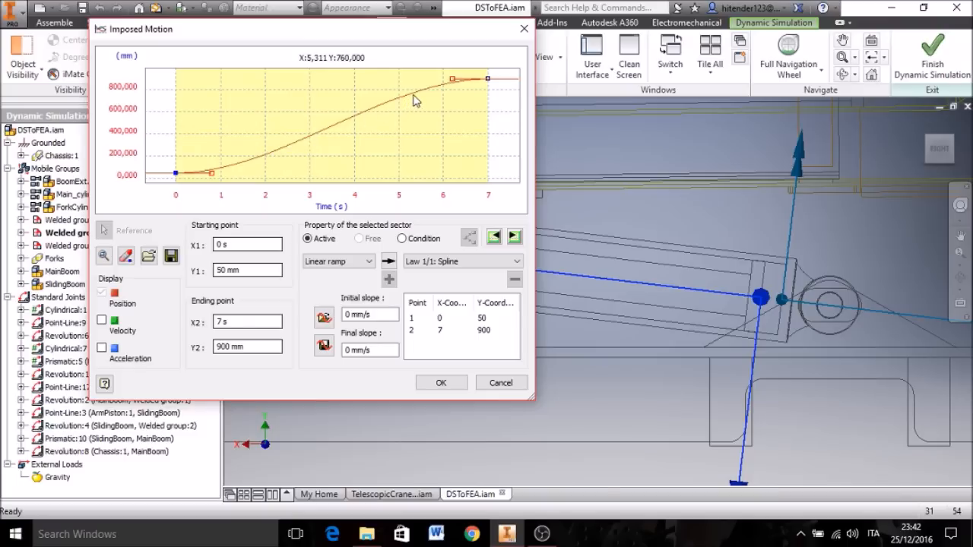
left_click(487, 79)
left_click(440, 383)
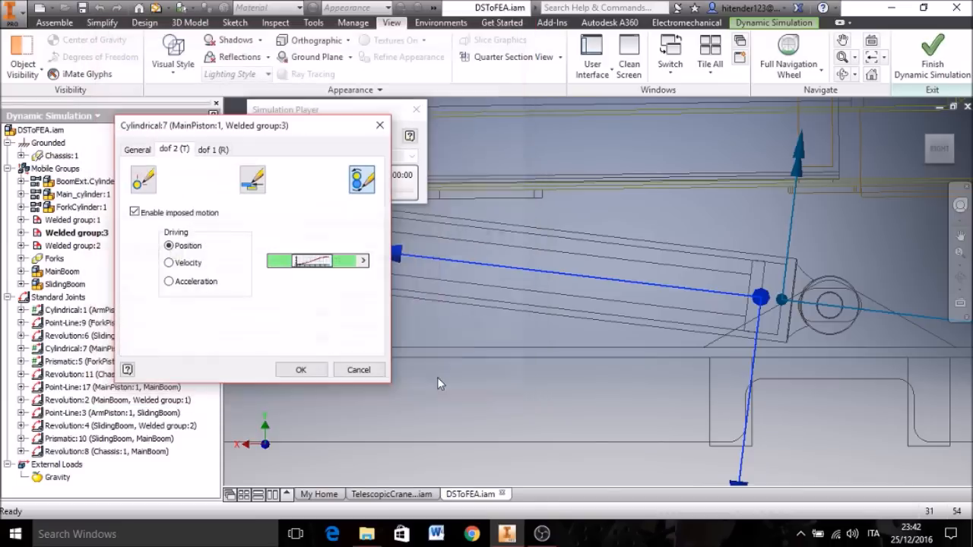
left_click(299, 370)
Step: Restore the Shaded visual style and the home view of the assembly
left_click(173, 57)
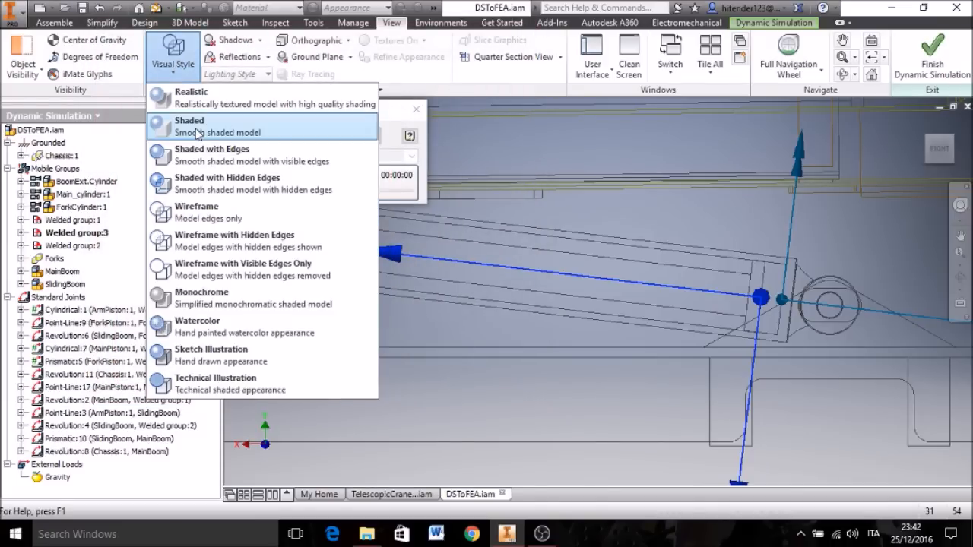
left_click(196, 130)
left_click(923, 125)
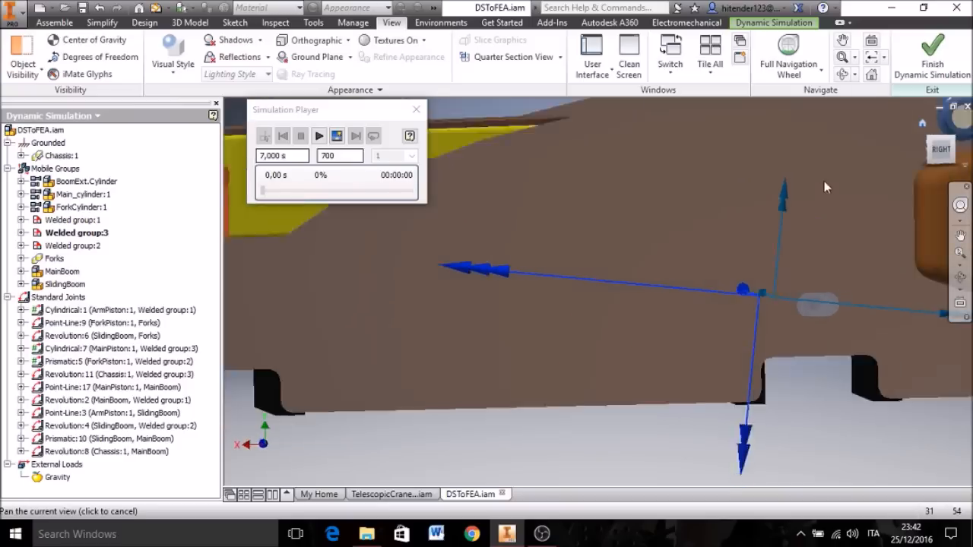
Step: Inspect the arm piston's cylindrical joint and the fork piston's prismatic joint, and return to the Dynamic Simulation tools
left_click(74, 312)
left_click(79, 362)
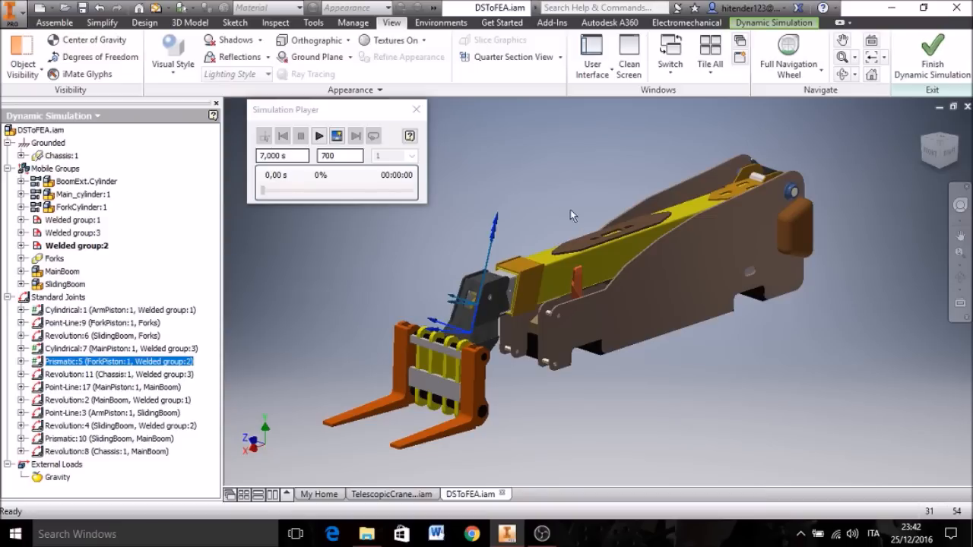
left_click(316, 320)
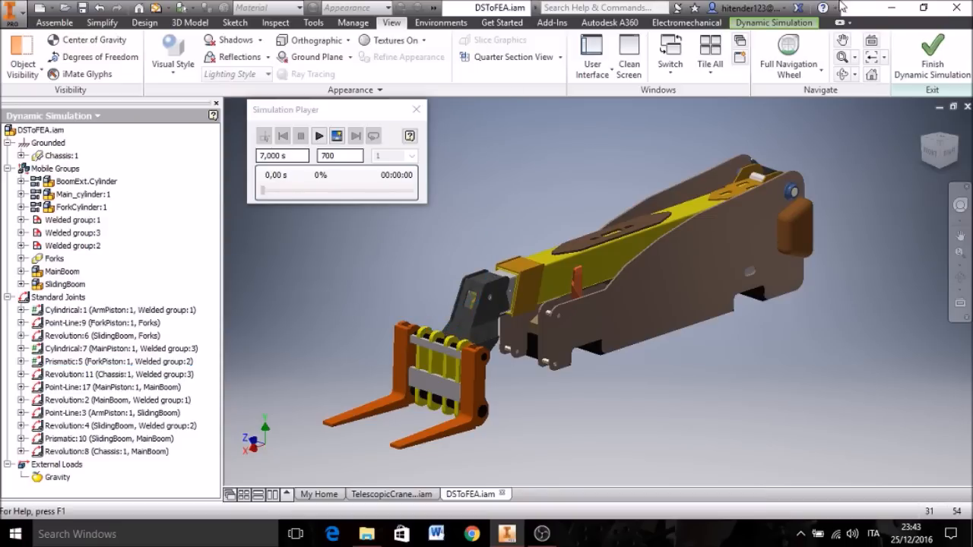
left_click(774, 22)
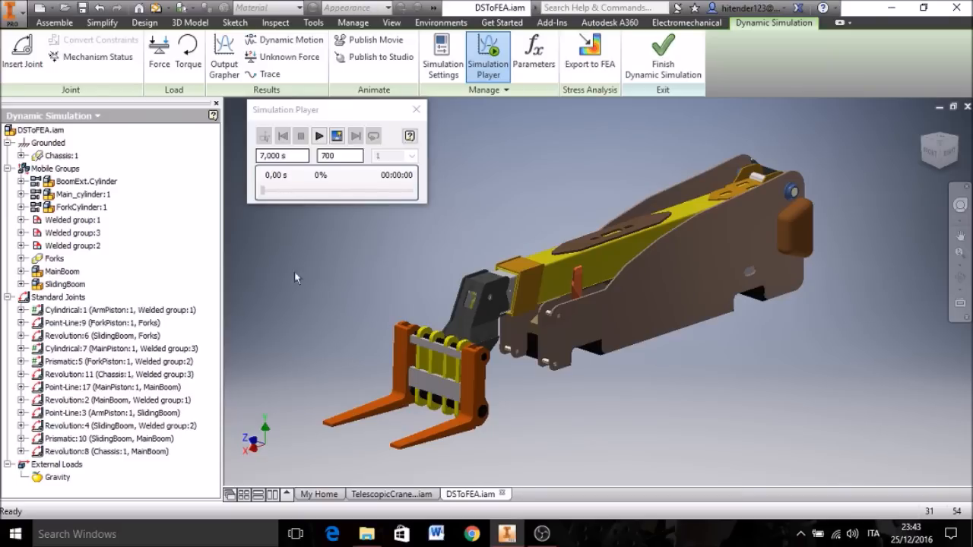
Step: Add a trace at the tip of the near fork, referenced to Grounded, with the trajectory also output to the grapher
middle_click_drag(321, 273, 347, 280)
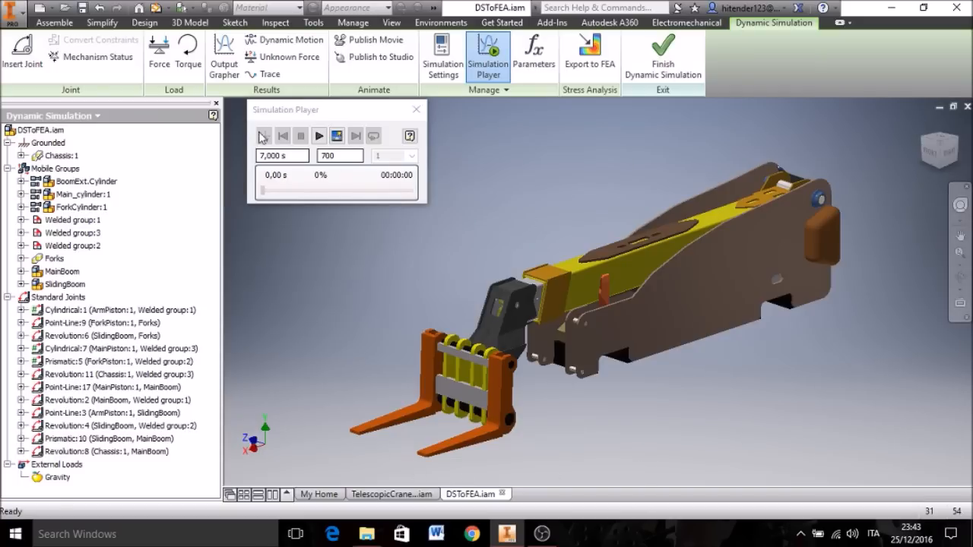
left_click(264, 74)
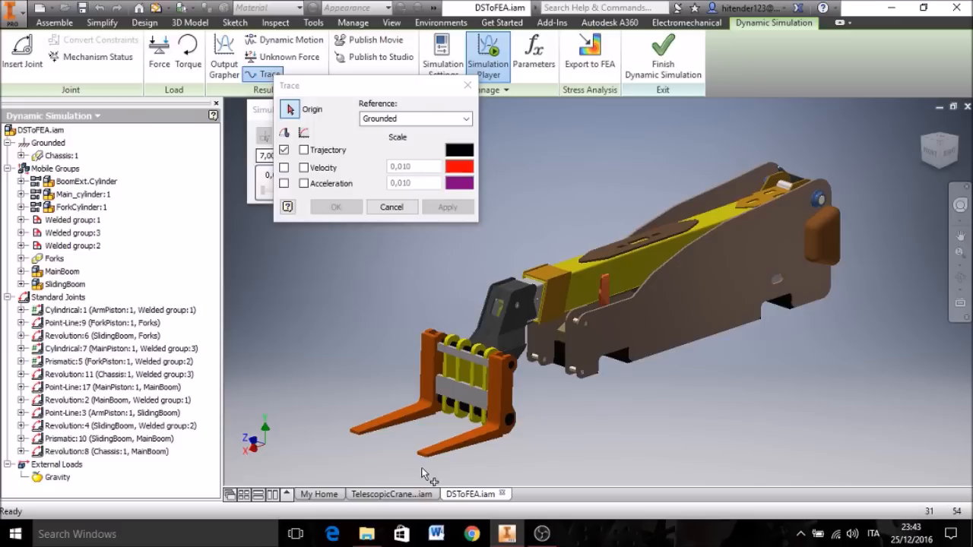
scroll(426, 472, "up", 3)
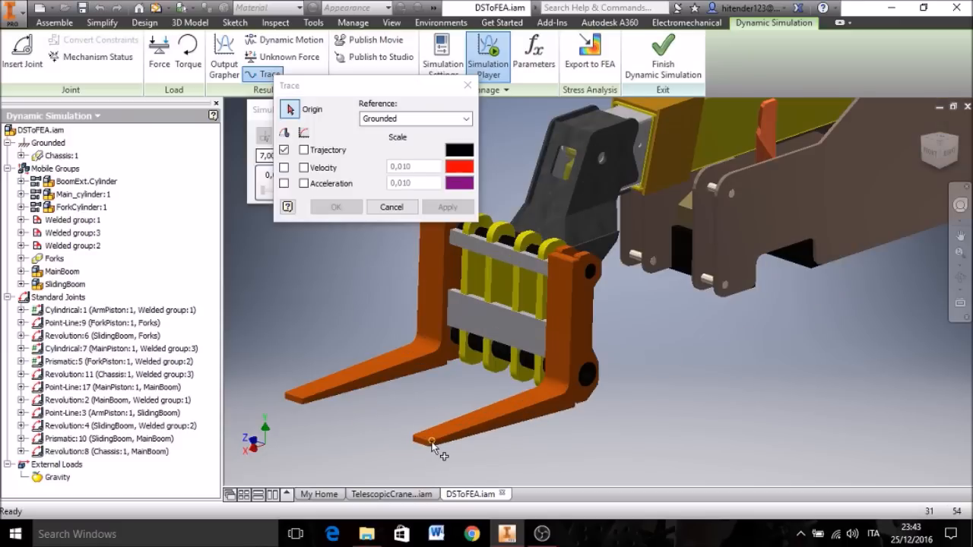
left_click(431, 446)
scroll(578, 458, "up", 2)
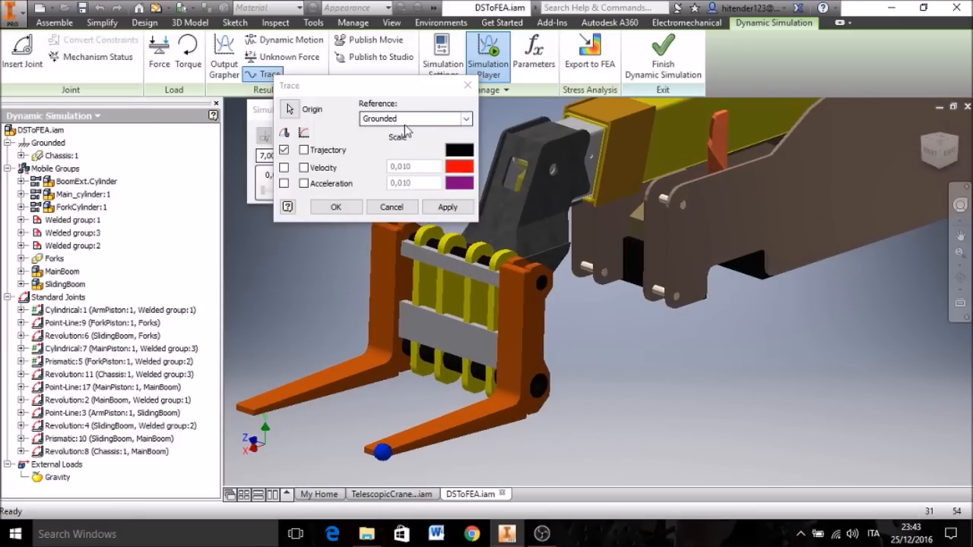
left_click(306, 150)
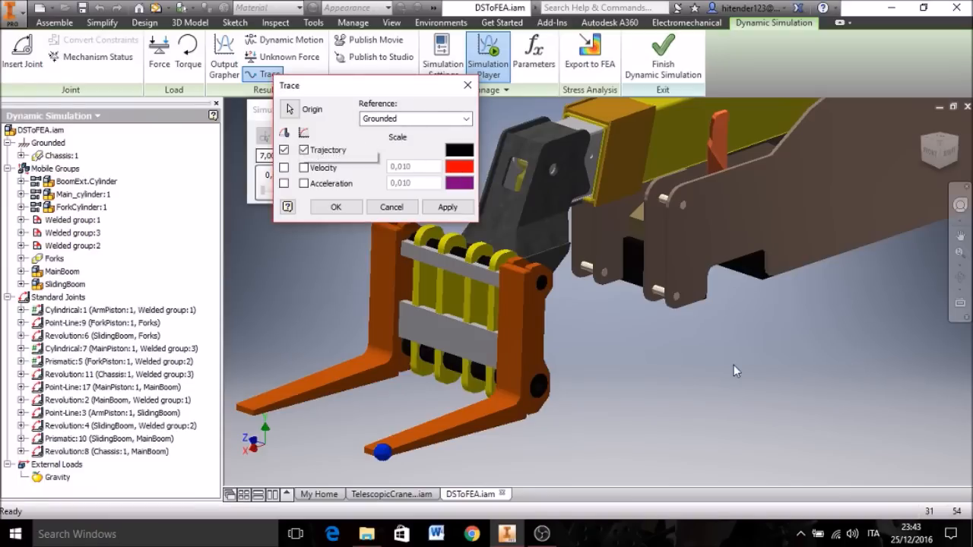
left_click(338, 208)
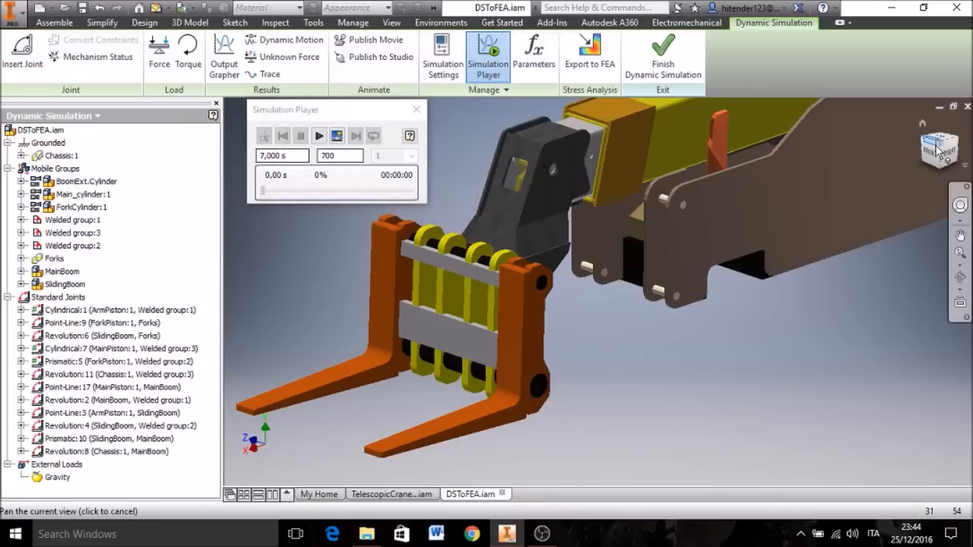
Step: Review the joint force settings for the translation of the prismatic joint between the sliding boom and the main boom
left_click(928, 128)
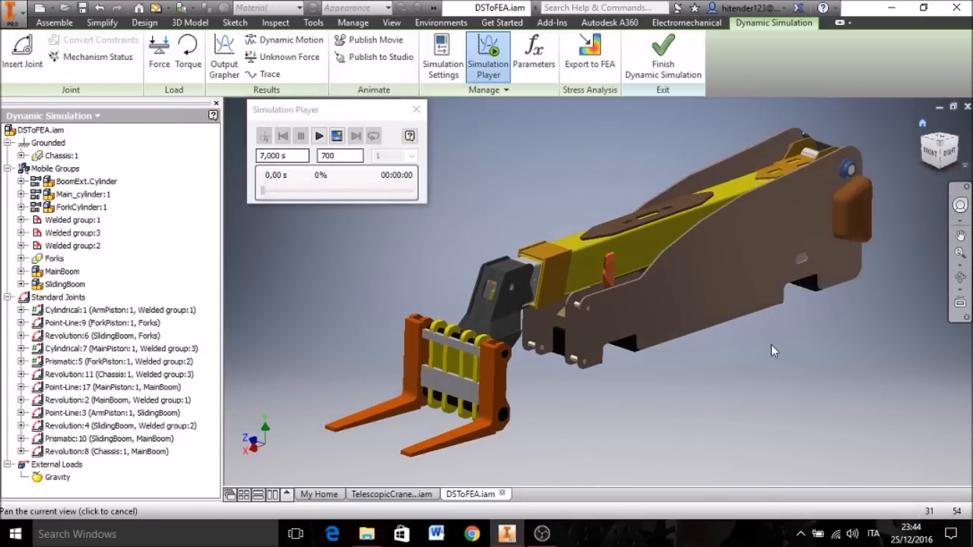
left_click(69, 441)
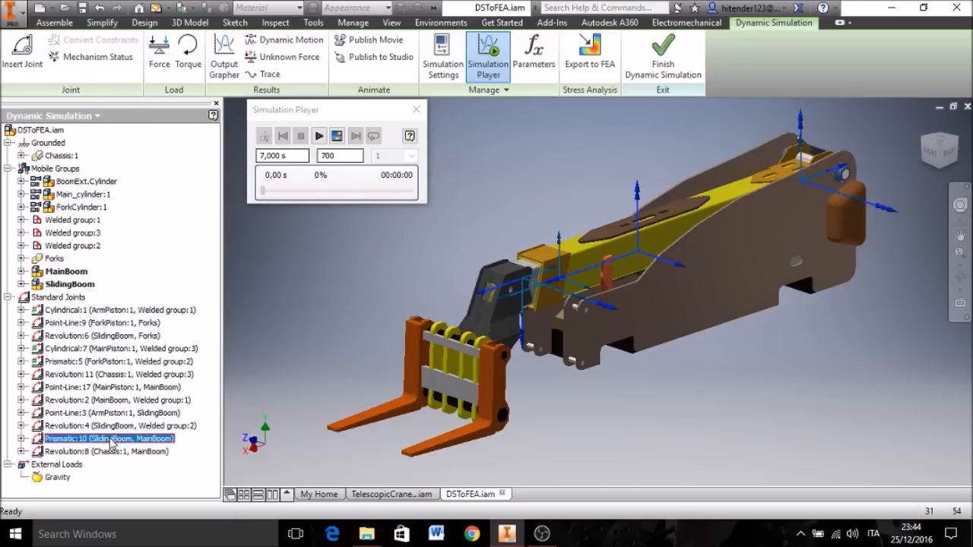
right_click(176, 446)
left_click(183, 453)
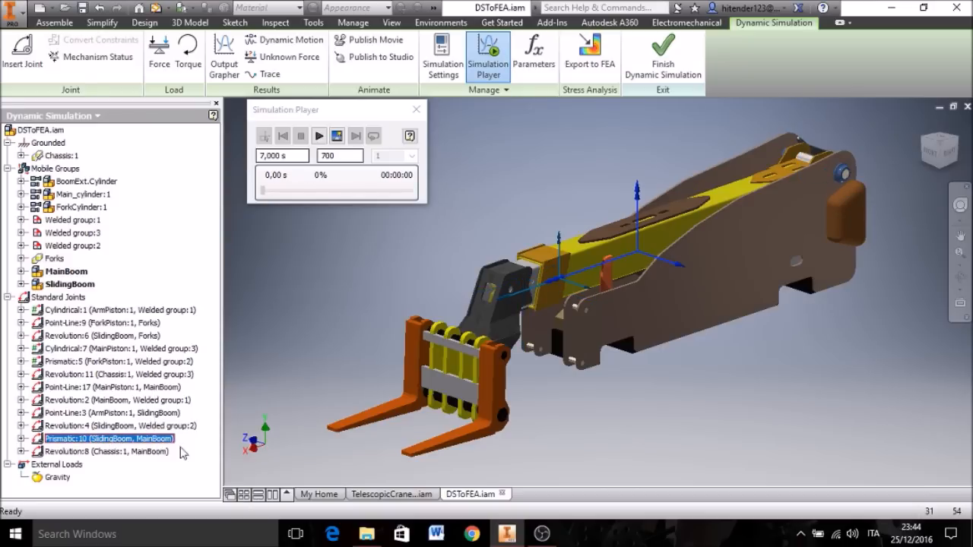
left_click(377, 242)
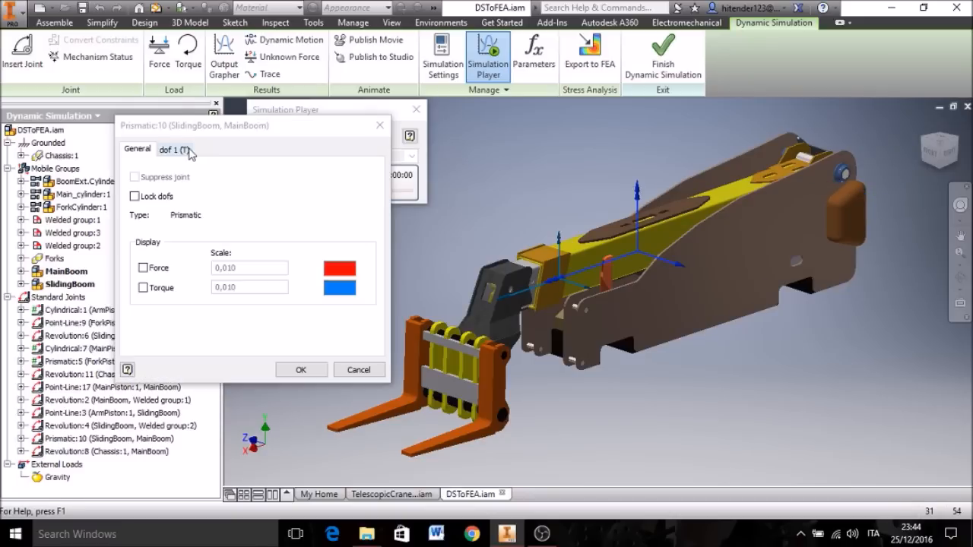
left_click(173, 150)
left_click(253, 179)
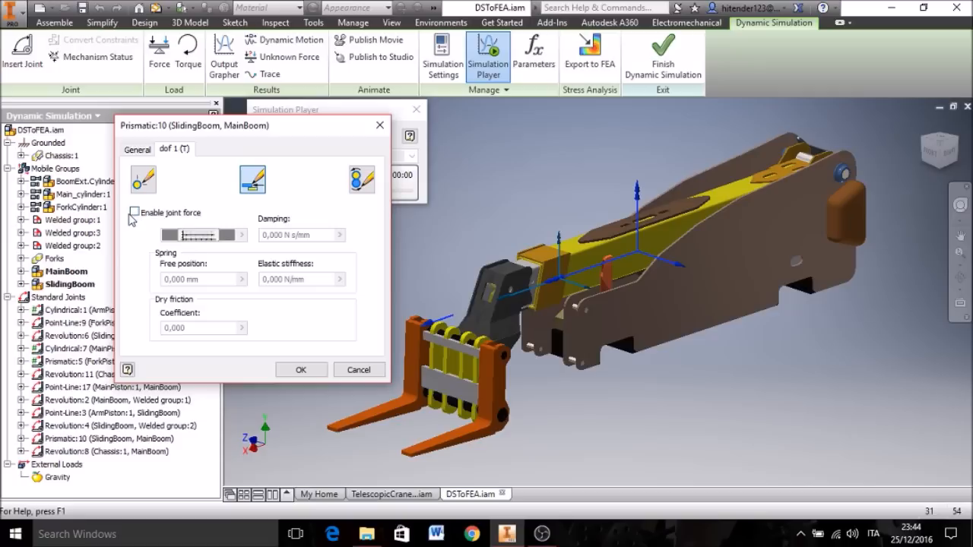
left_click(136, 213)
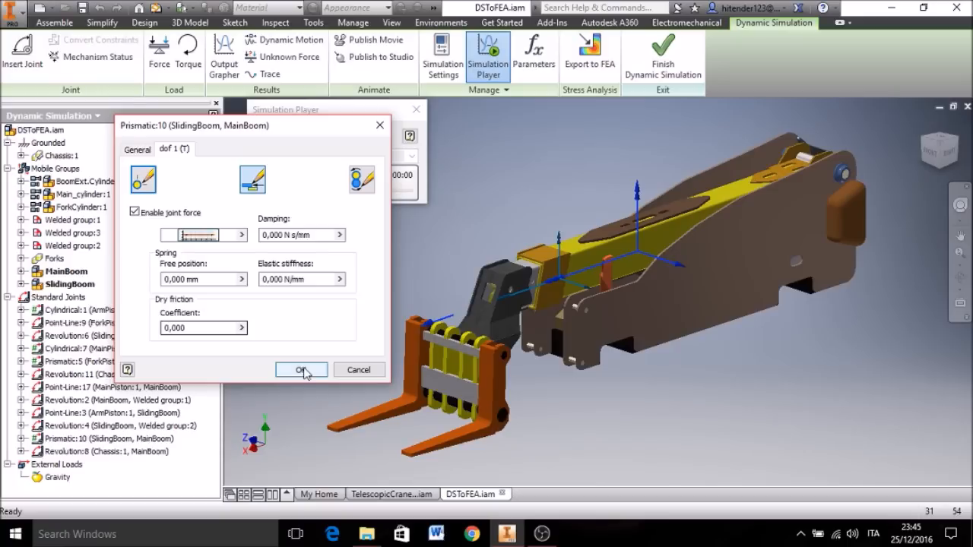
left_click(134, 212)
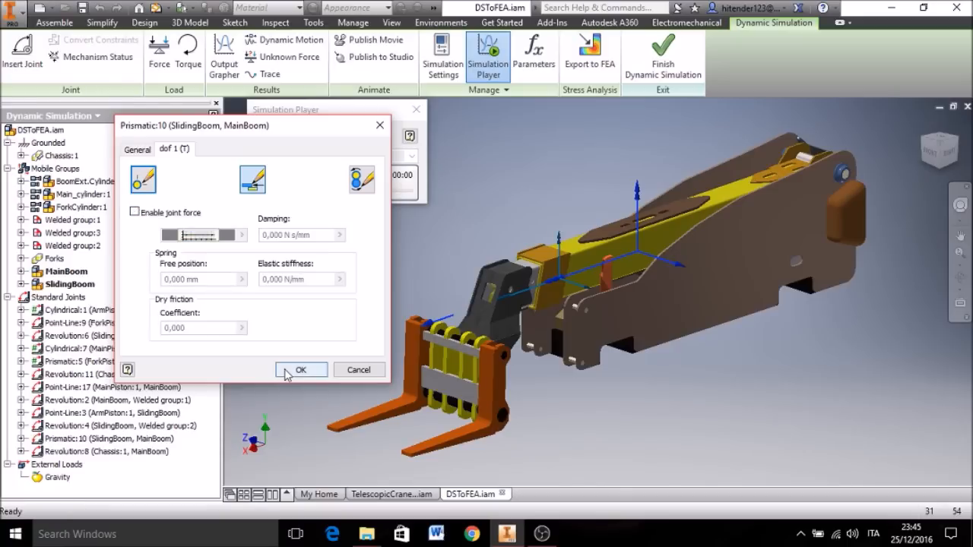
left_click(299, 369)
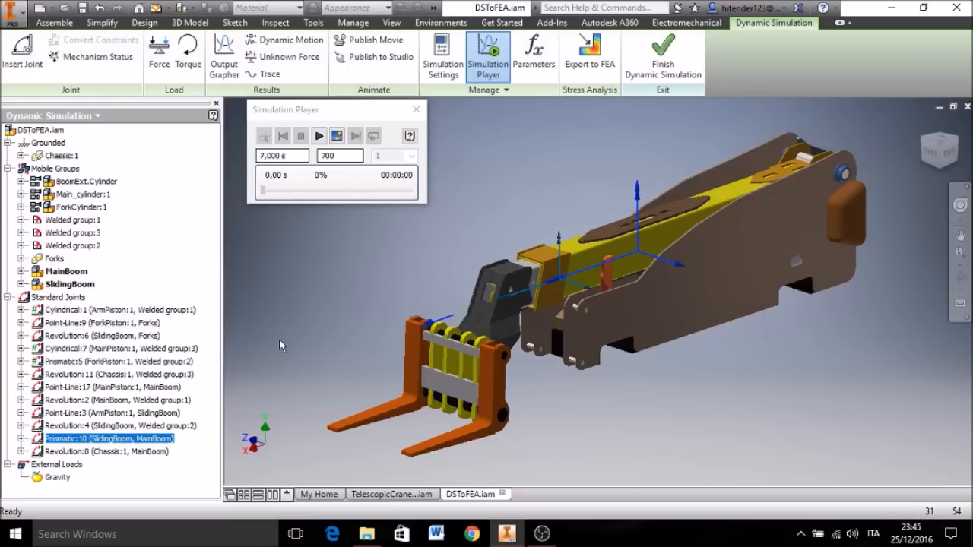
Step: Apply a 10000 N force to the near fork, directed vertically downward using the chassis edge as the direction reference
left_click(48, 478)
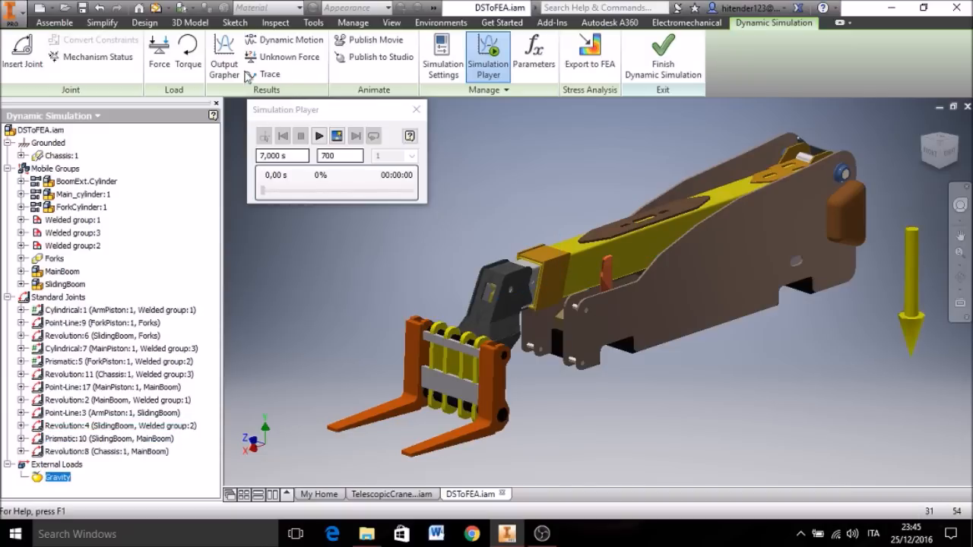
left_click(158, 69)
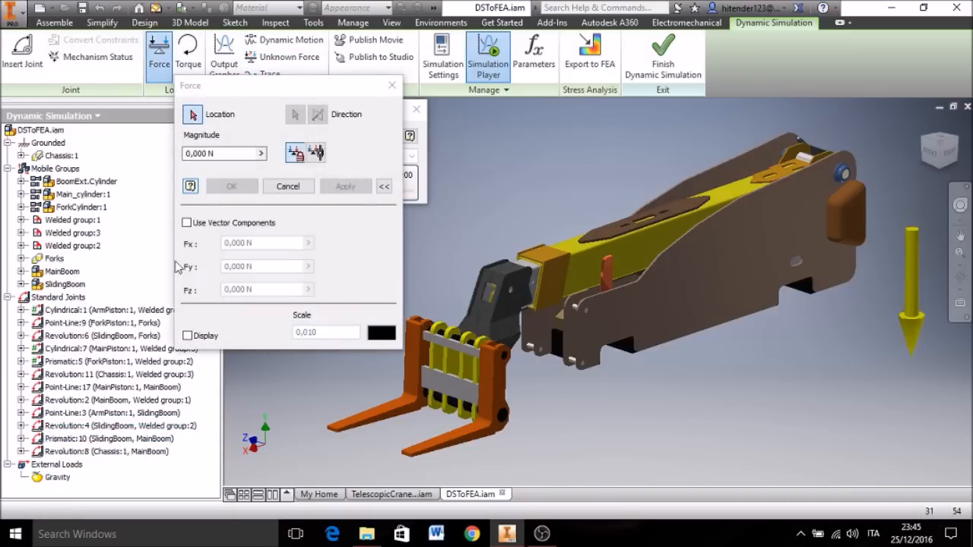
middle_click_drag(556, 421, 605, 400)
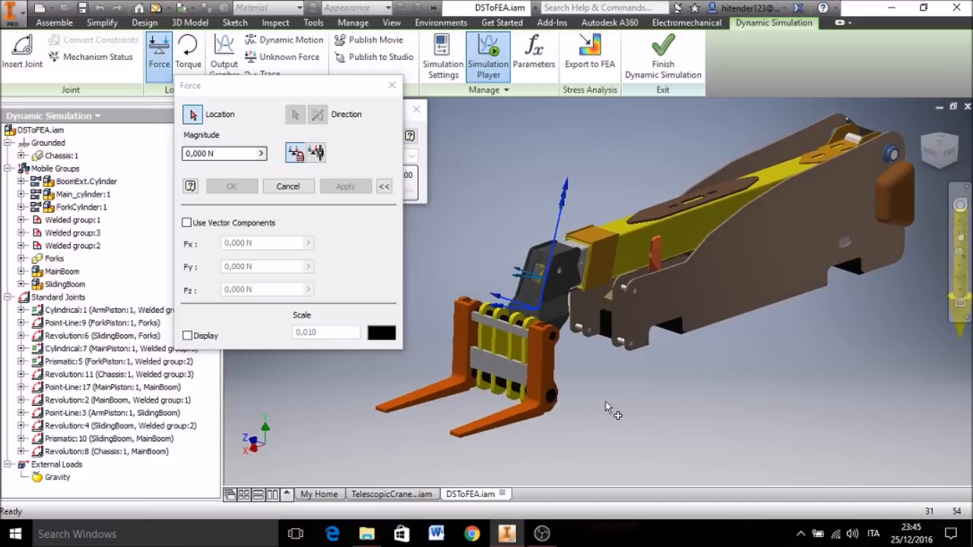
scroll(515, 411, "down", 5)
left_click(515, 409)
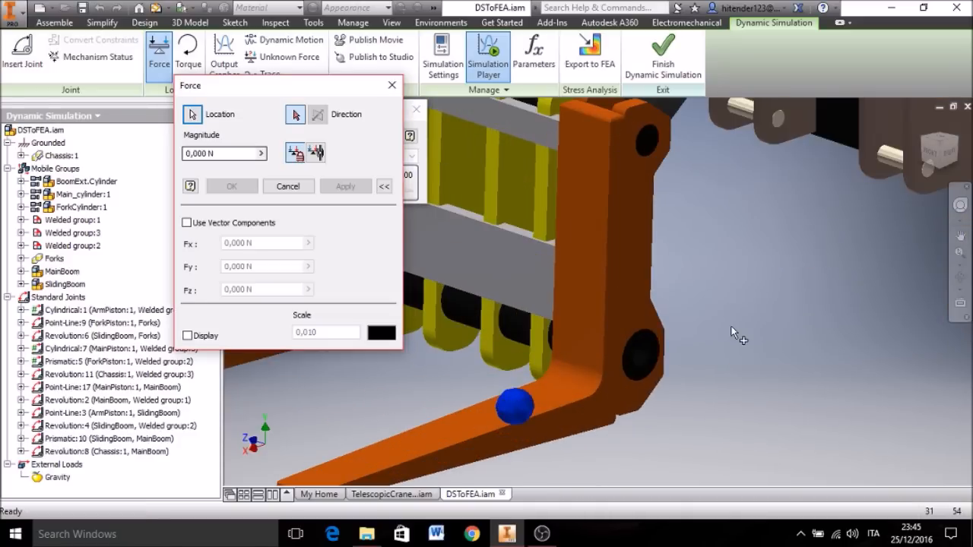
scroll(732, 328, "up", 5)
scroll(769, 320, "down", 3)
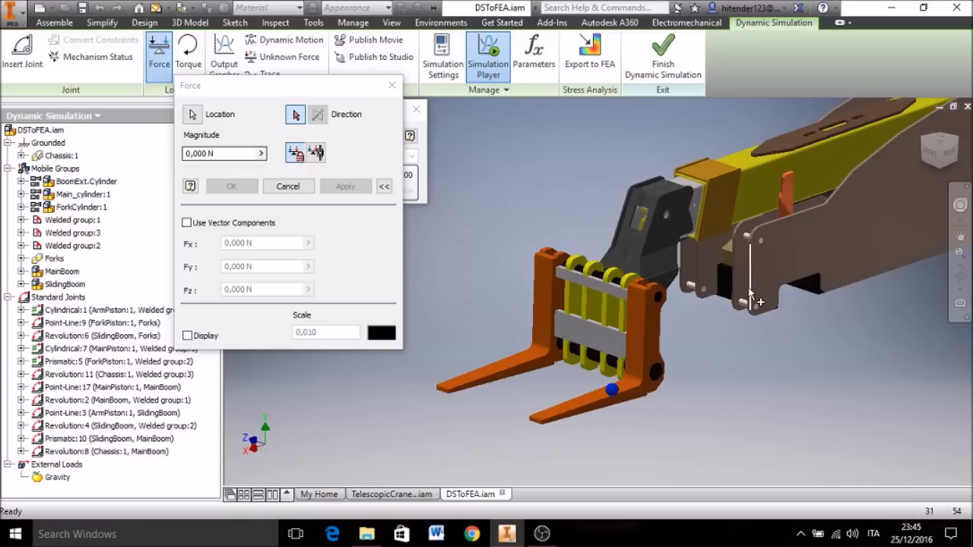
left_click(750, 296)
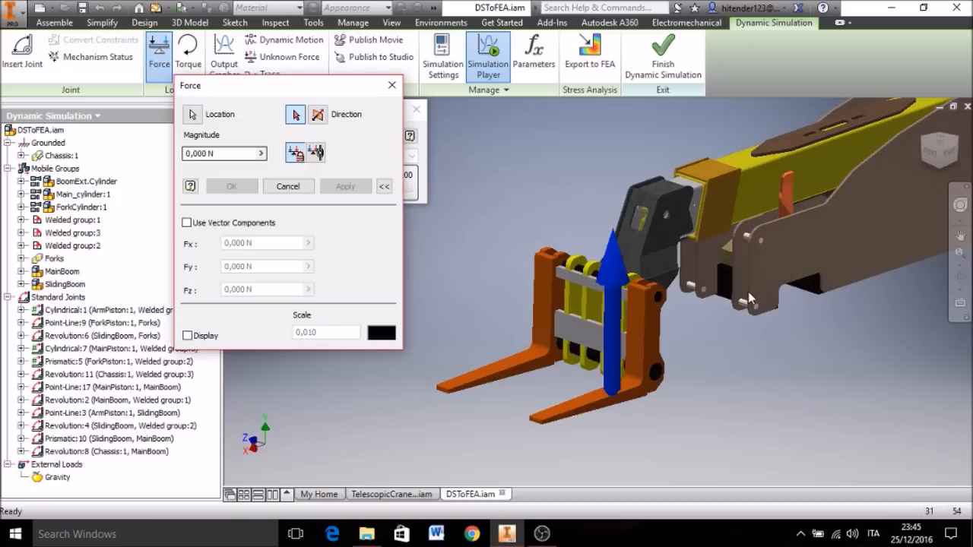
left_click(318, 115)
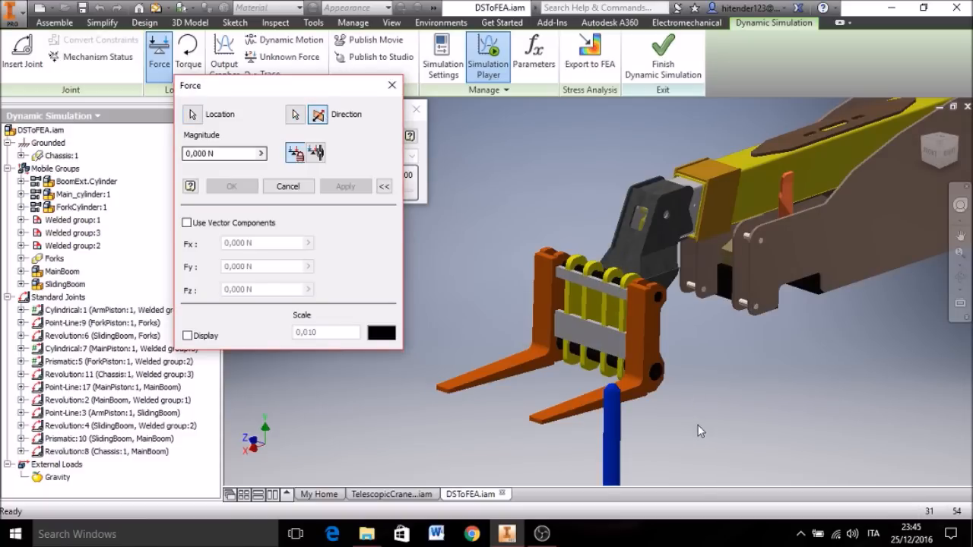
left_click_drag(226, 154, 191, 155)
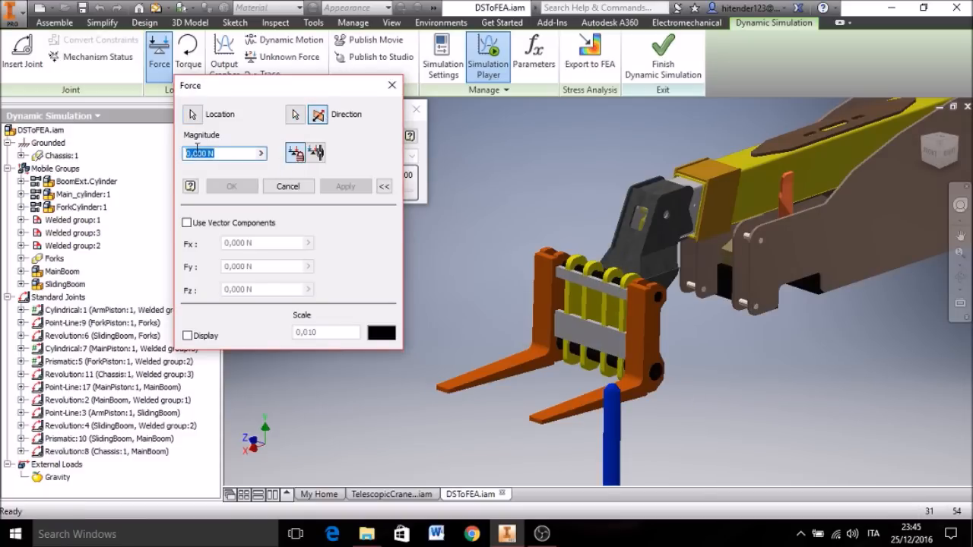
type("10000")
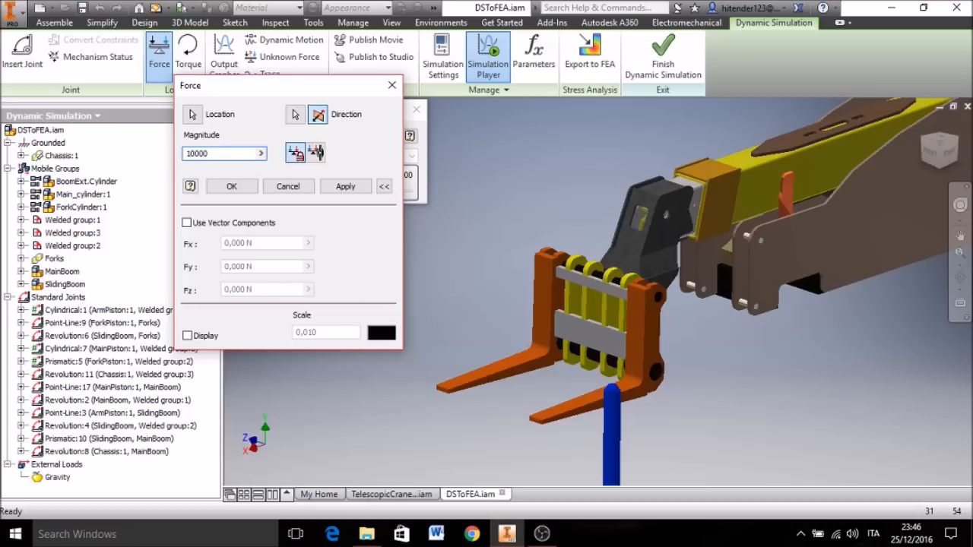
left_click(345, 186)
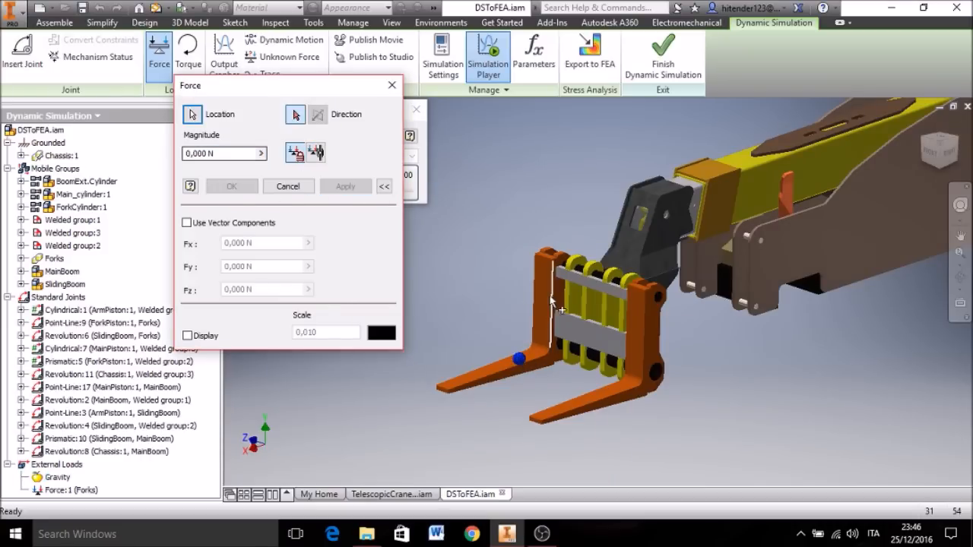
Step: Apply a second downward force of 10000 N to the far fork
left_click(221, 153)
type("10000")
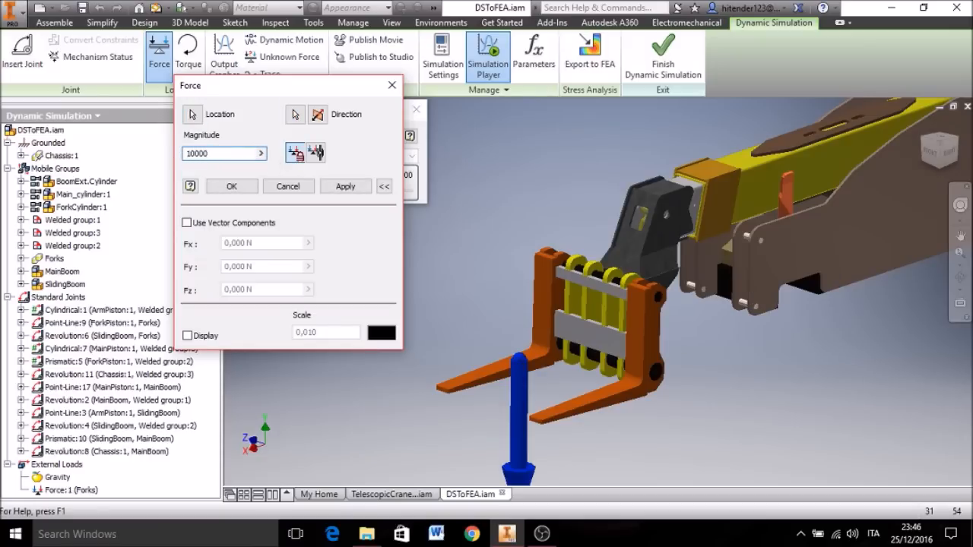
left_click(228, 190)
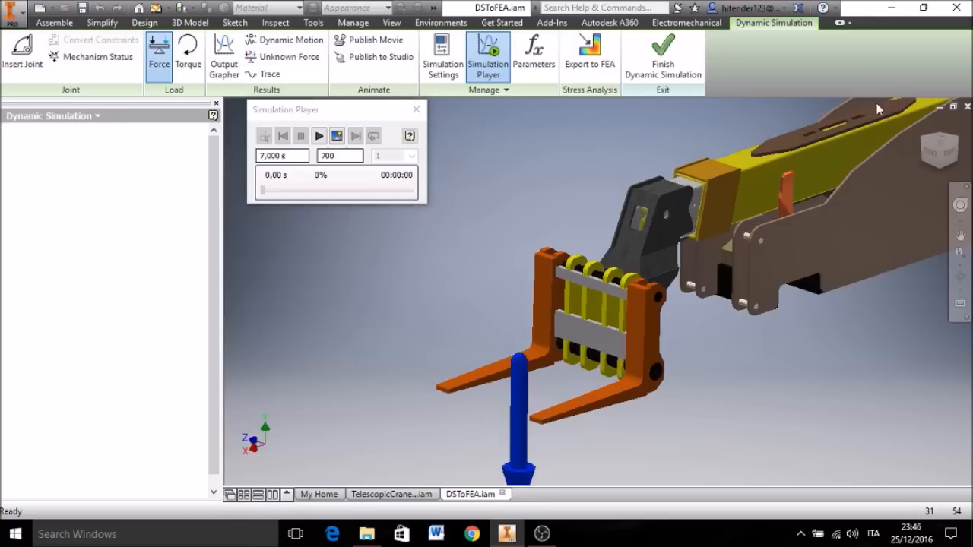
Step: Make the main boom subassembly flexible in the dynamic simulation
left_click(922, 128)
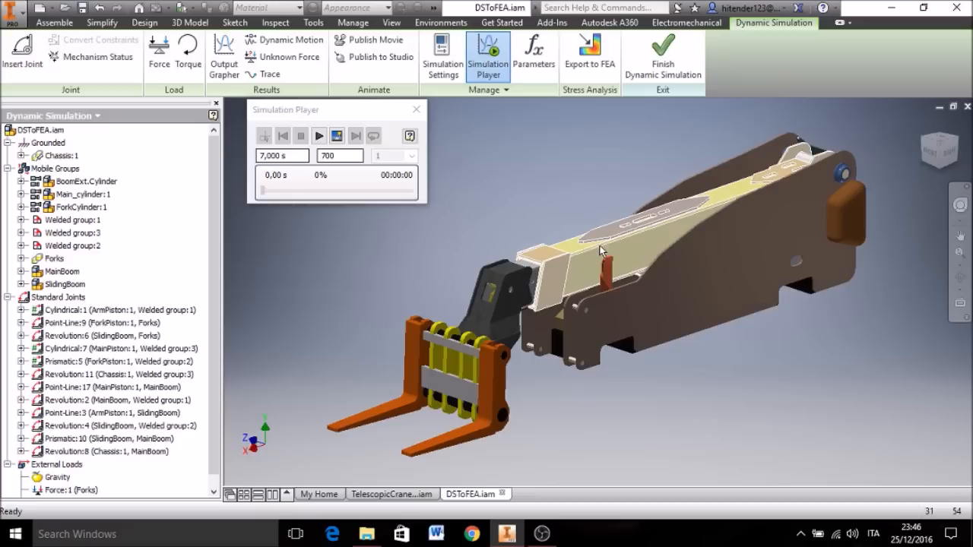
right_click(571, 245)
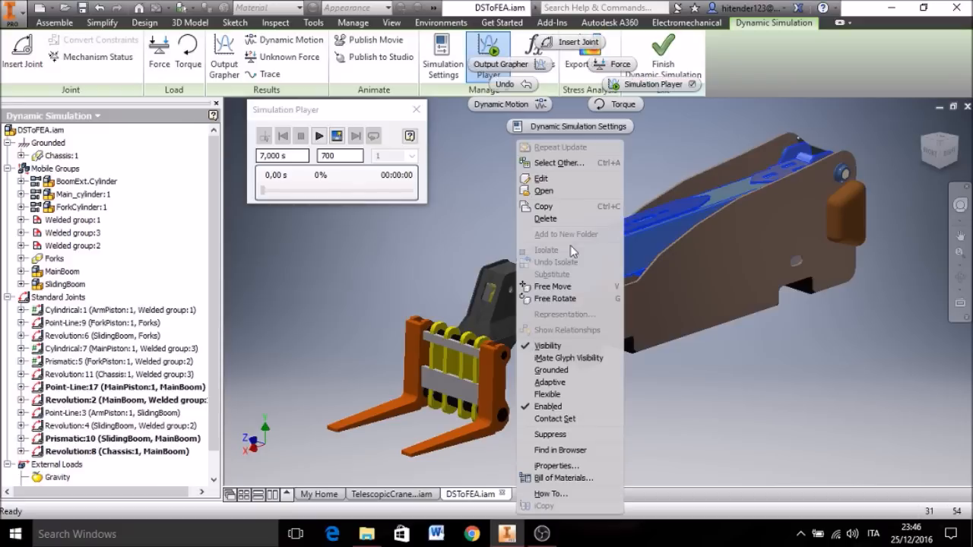
left_click(547, 395)
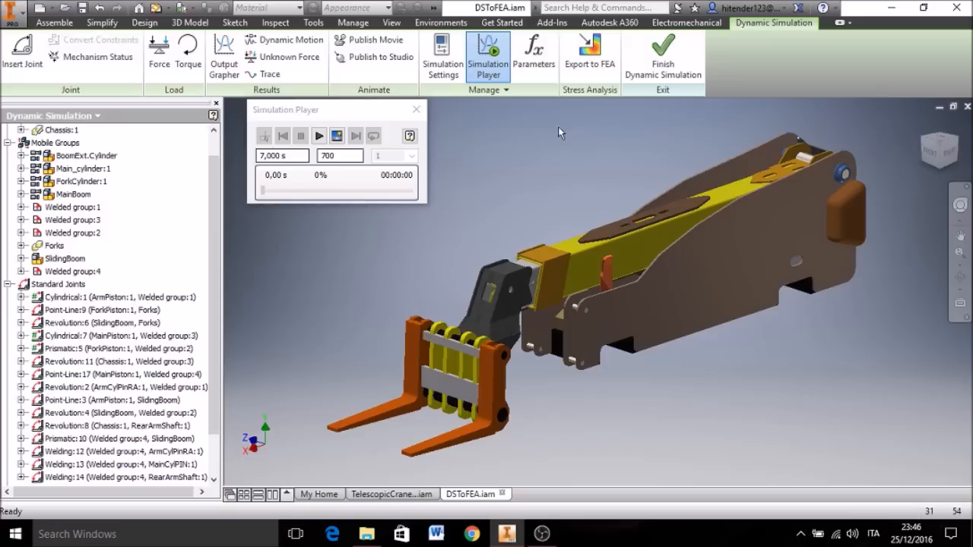
Step: Export the rear arm of the main boom to FEA
left_click(588, 64)
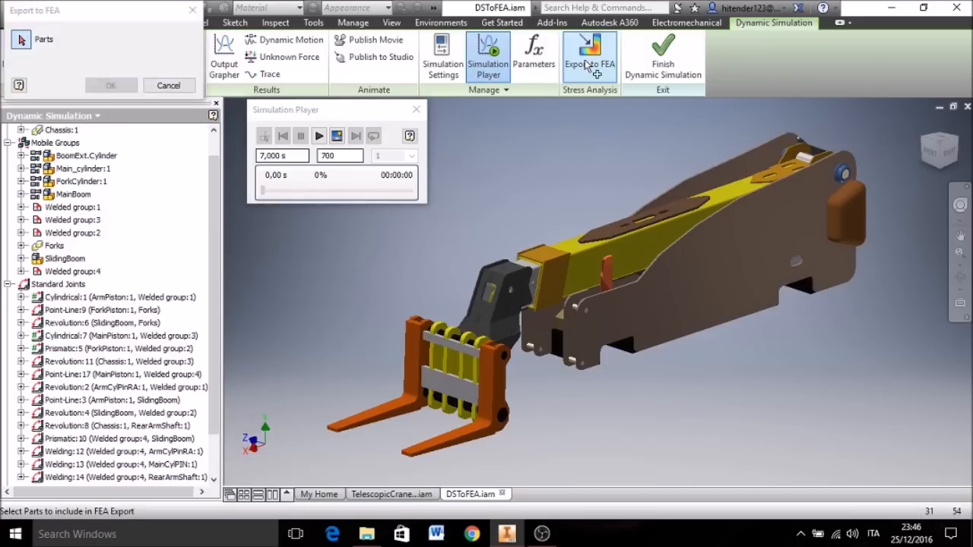
left_click(571, 271)
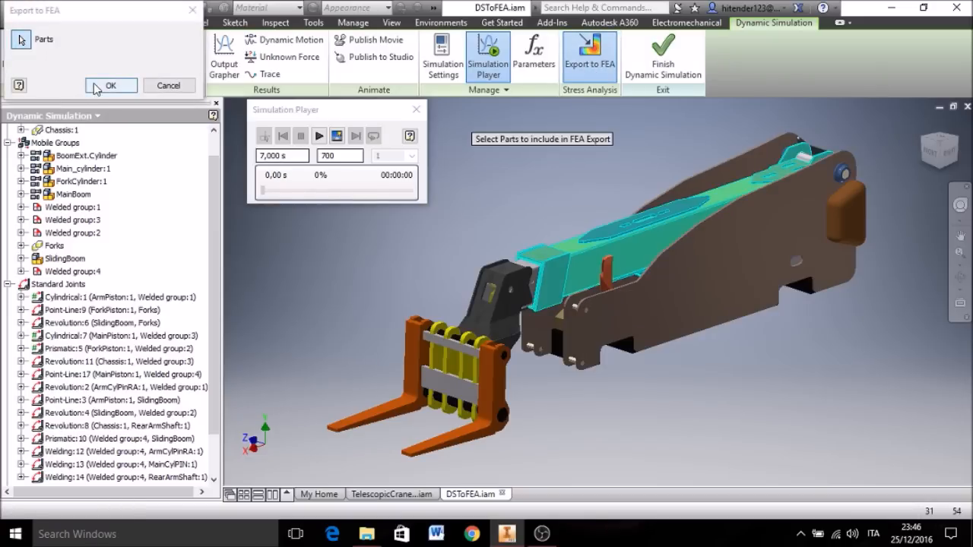
left_click(110, 85)
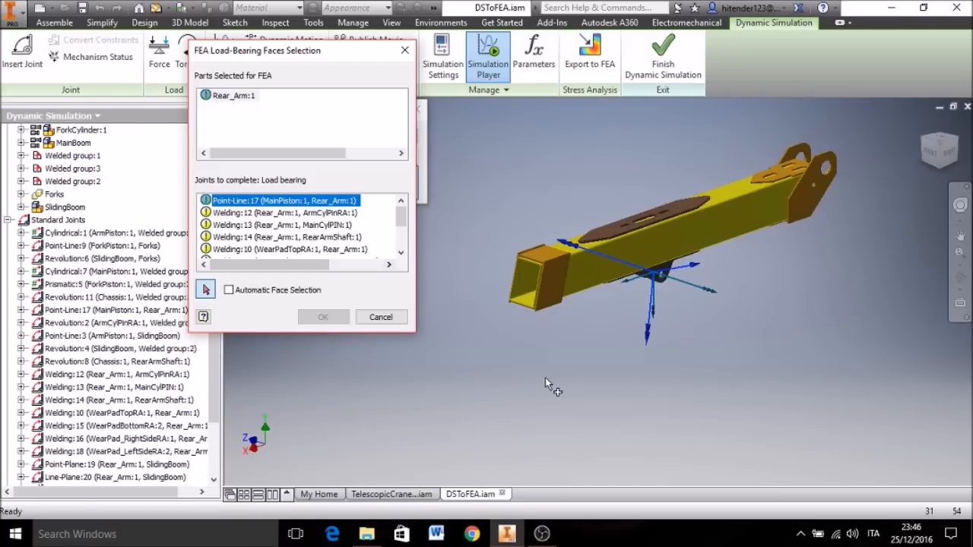
Step: Assign the two lug hole faces under the rear arm as load-bearing faces for the Point-Line:17 main piston joint
middle_click_drag(647, 295, 648, 362)
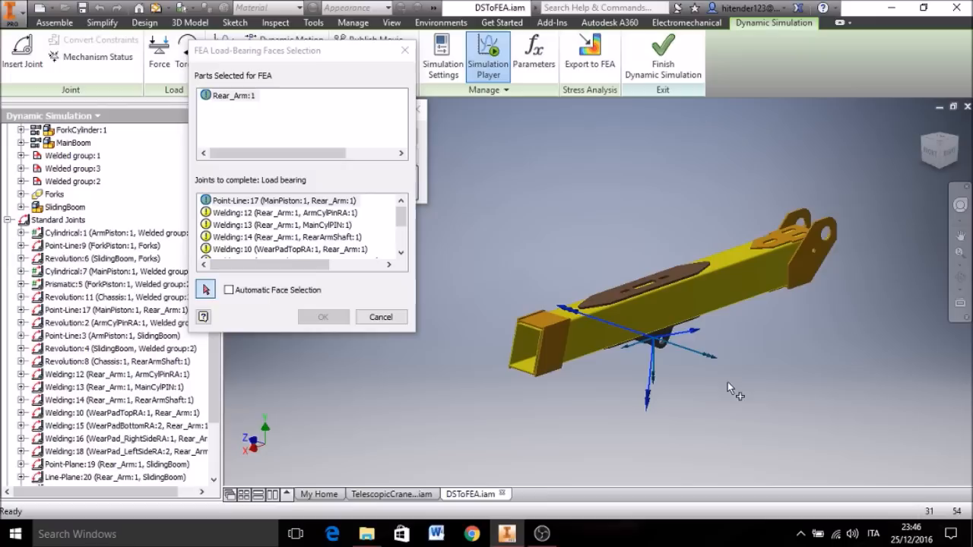
scroll(671, 350, "up", 5)
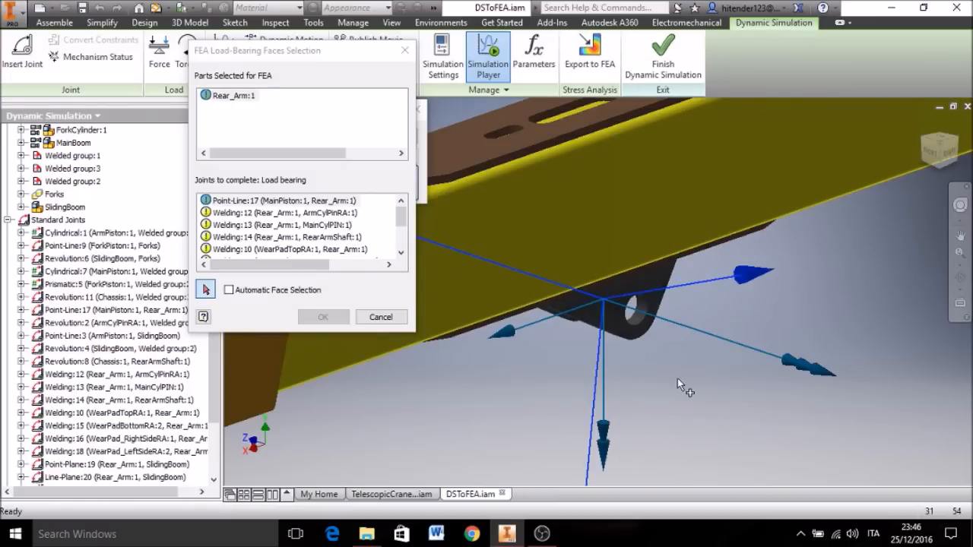
middle_click_drag(677, 378, 711, 351, "shift")
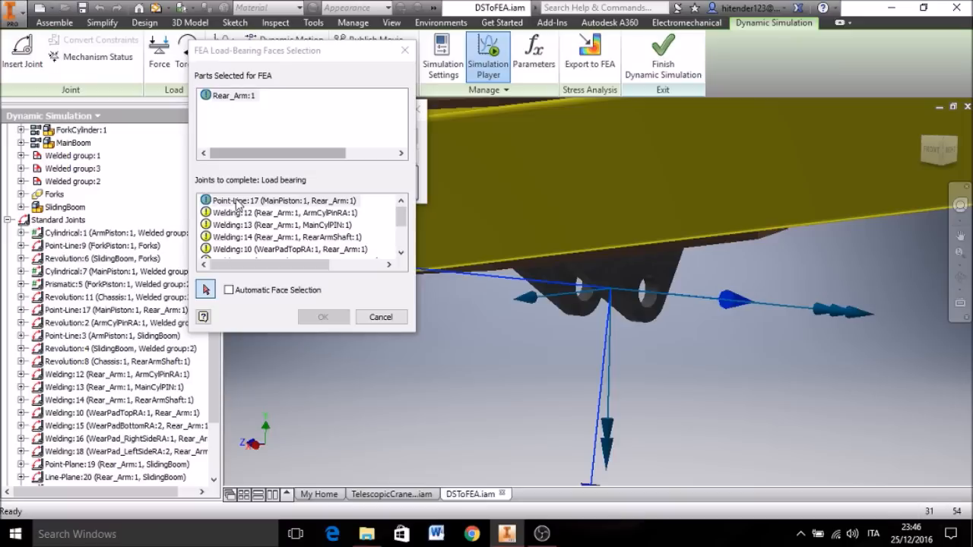
scroll(675, 305, "up", 3)
left_click(673, 301)
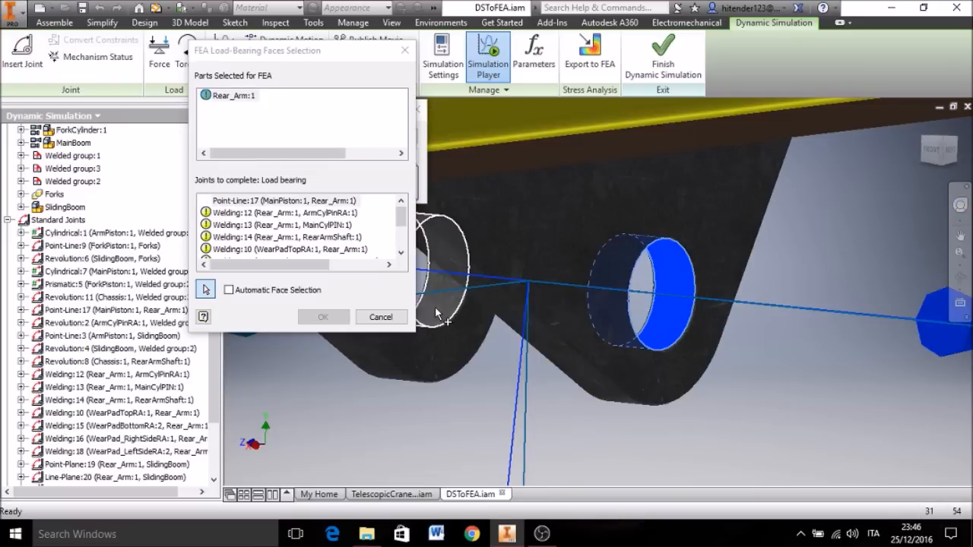
left_click(435, 306)
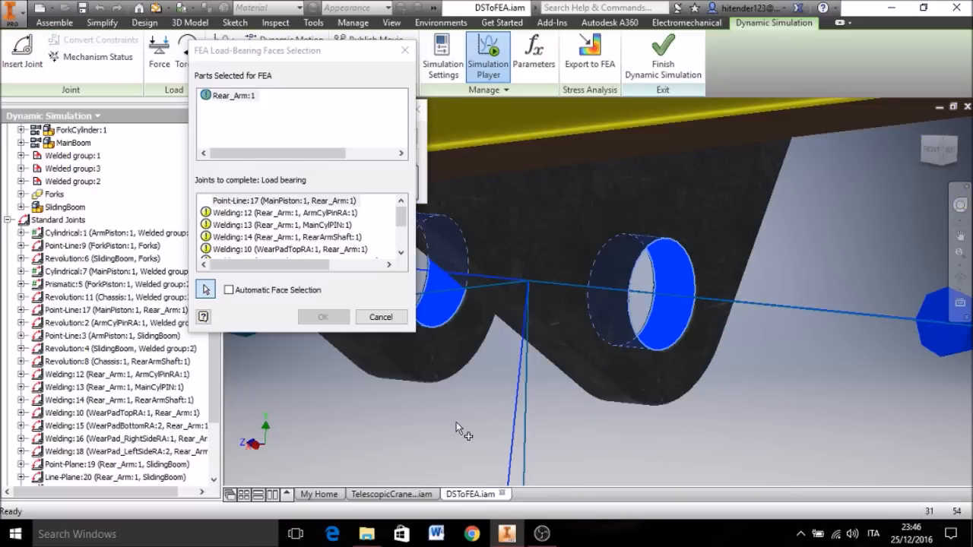
Step: Assign the small pin hole faces inside the rear end of the arm as load-bearing faces for Welding:12 (ArmCylPinRA)
scroll(456, 422, "down", 2)
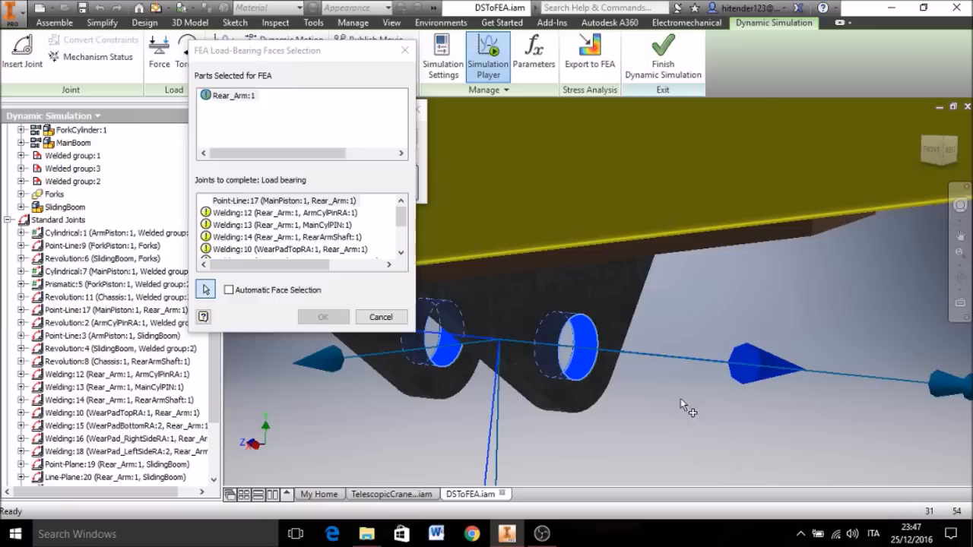
scroll(680, 399, "down", 2)
left_click(258, 213)
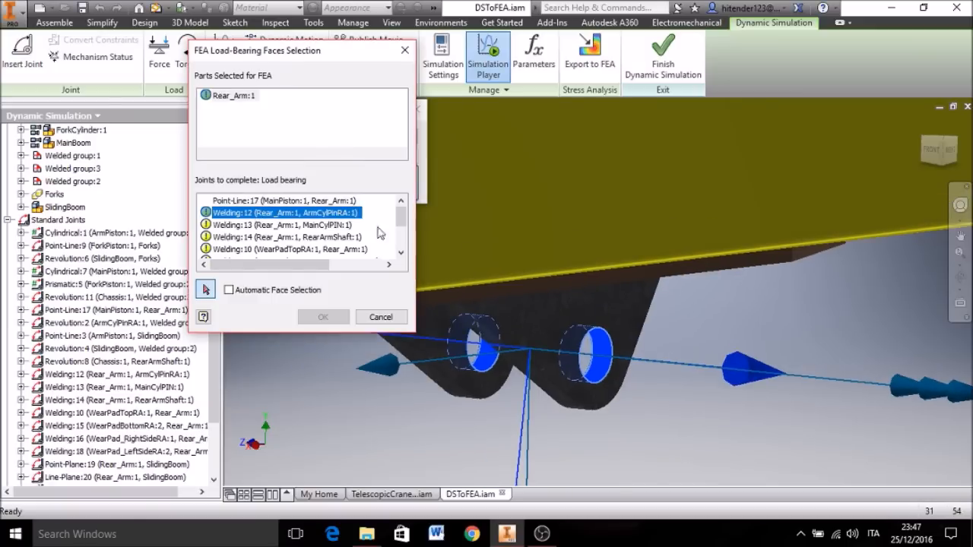
scroll(787, 305, "down", 4)
middle_click_drag(788, 361, 632, 384)
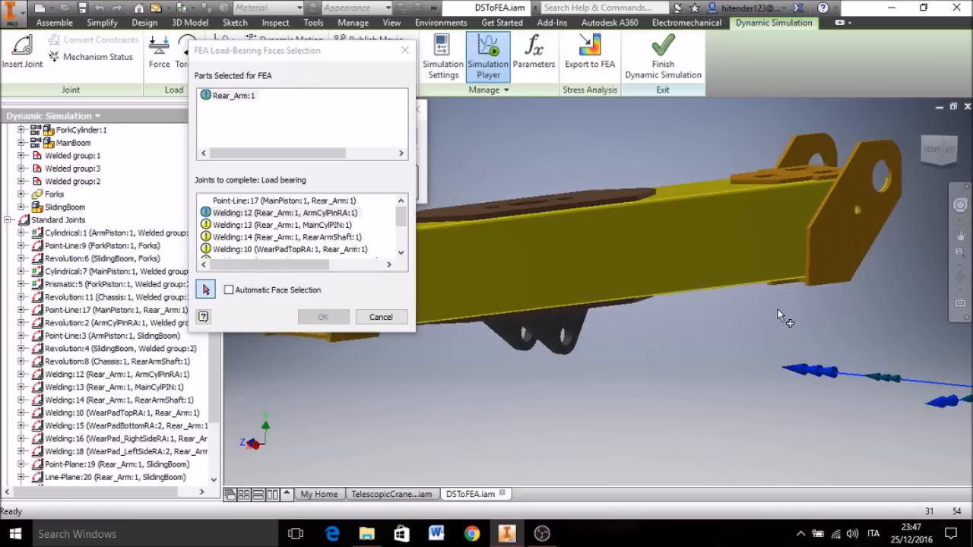
middle_click_drag(778, 310, 656, 255, "shift")
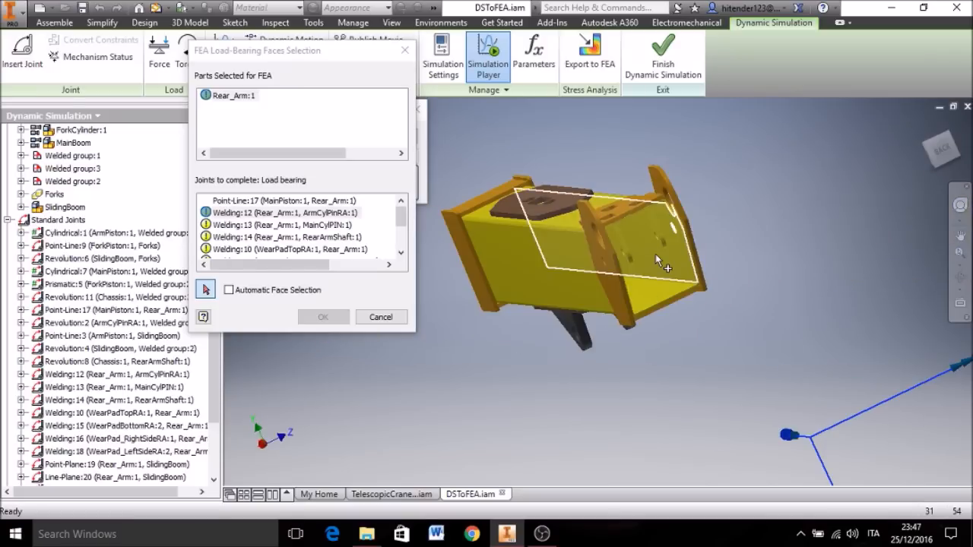
scroll(655, 254, "up", 5)
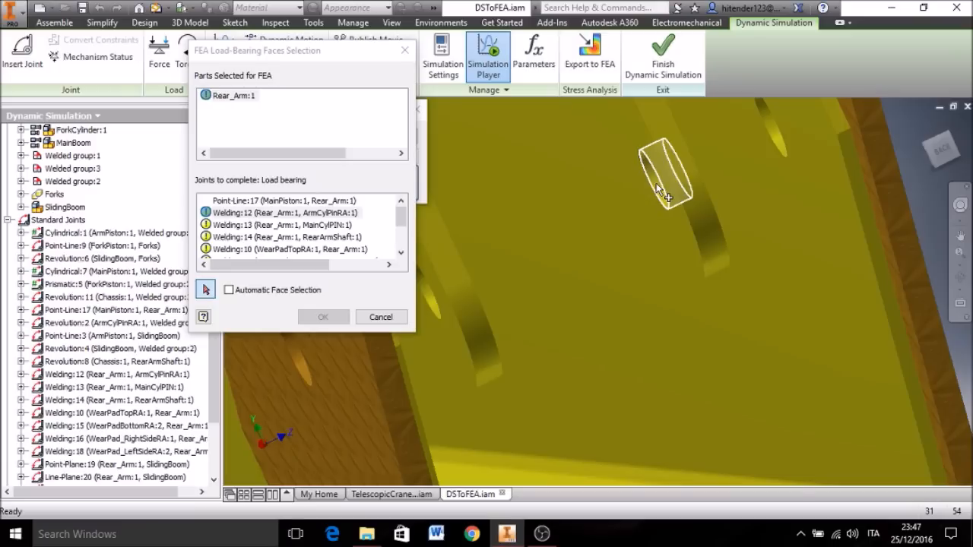
left_click(656, 185)
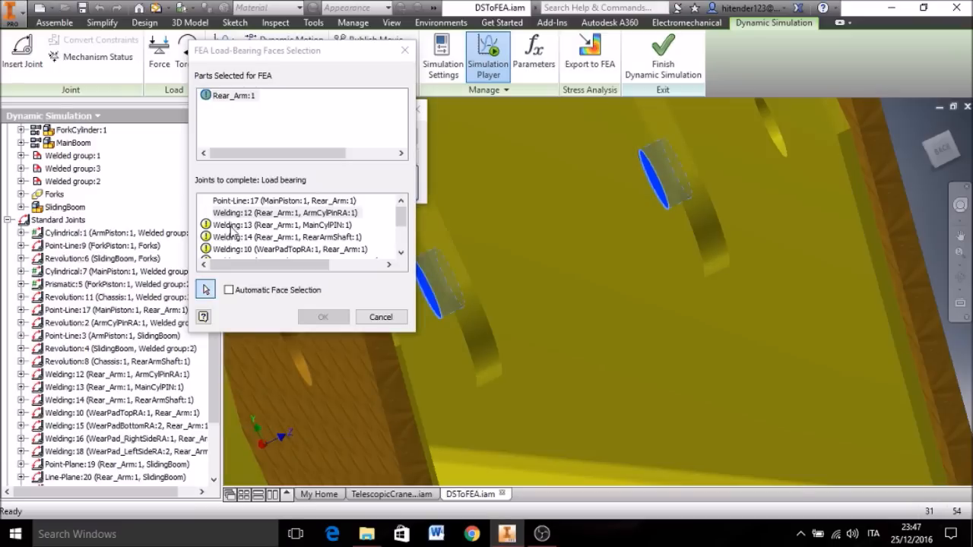
Step: Assign both underside lug hole faces as load-bearing faces for Welding:13 (MainCylPIN)
scroll(635, 287, "down", 5)
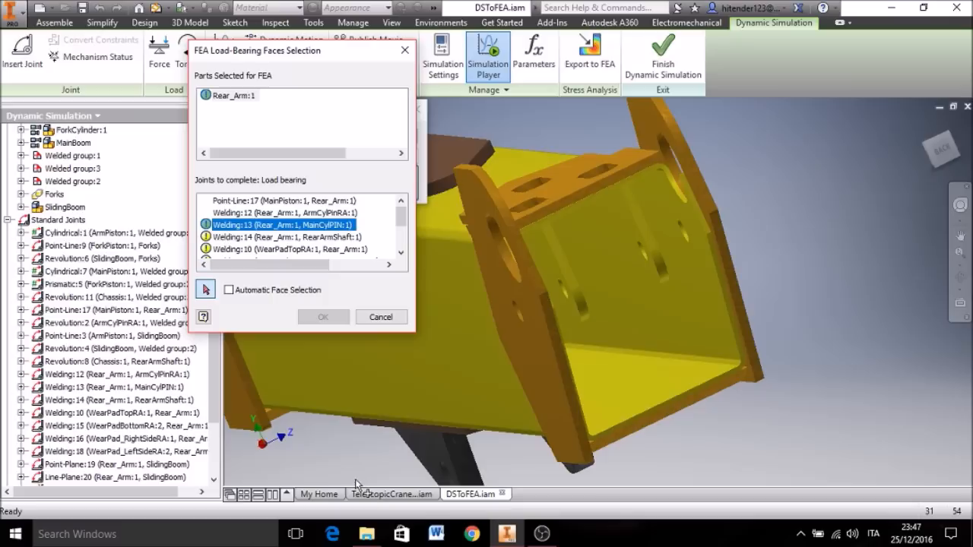
middle_click_drag(361, 443, 543, 337)
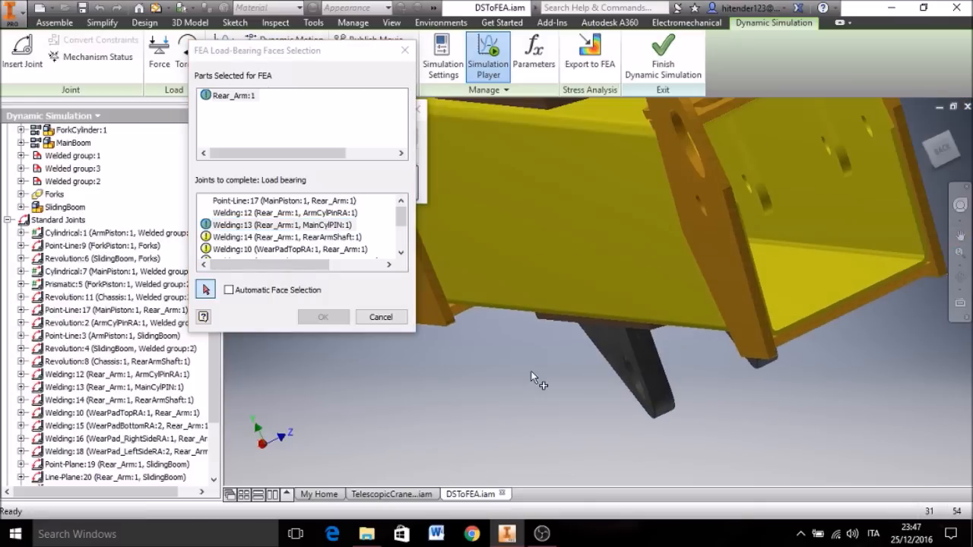
middle_click_drag(535, 393, 775, 374, "shift")
scroll(775, 375, "up", 5)
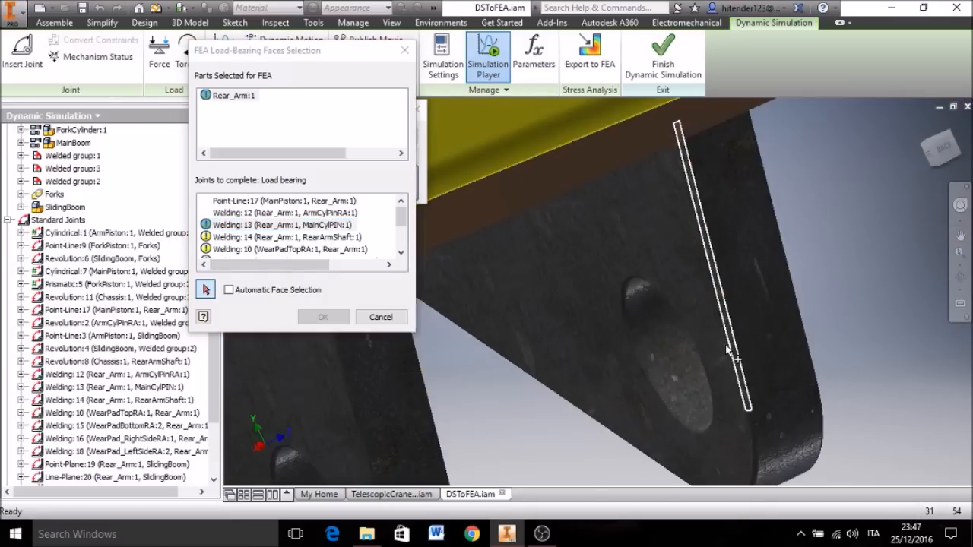
left_click(664, 348)
scroll(574, 384, "down", 5)
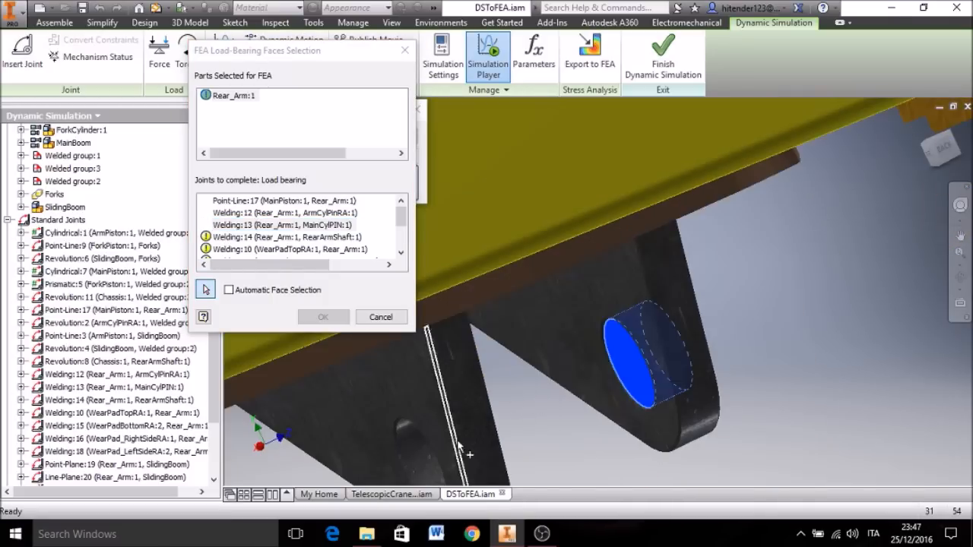
left_click(415, 438)
Step: Assign the two large end-plate hole faces and the curved edge face between them to Welding:14 (RearArmShaft)
left_click(261, 238)
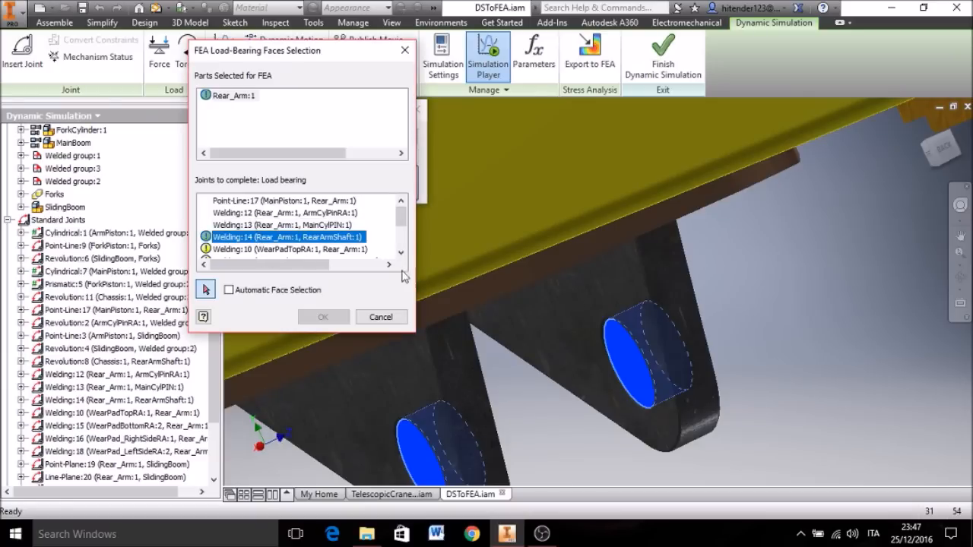
scroll(785, 333, "down", 5)
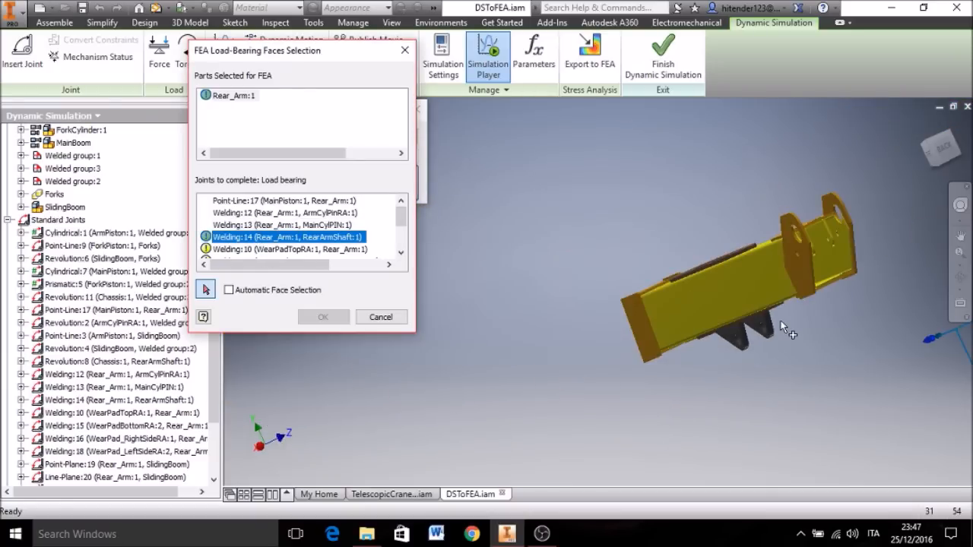
scroll(783, 328, "up", 5)
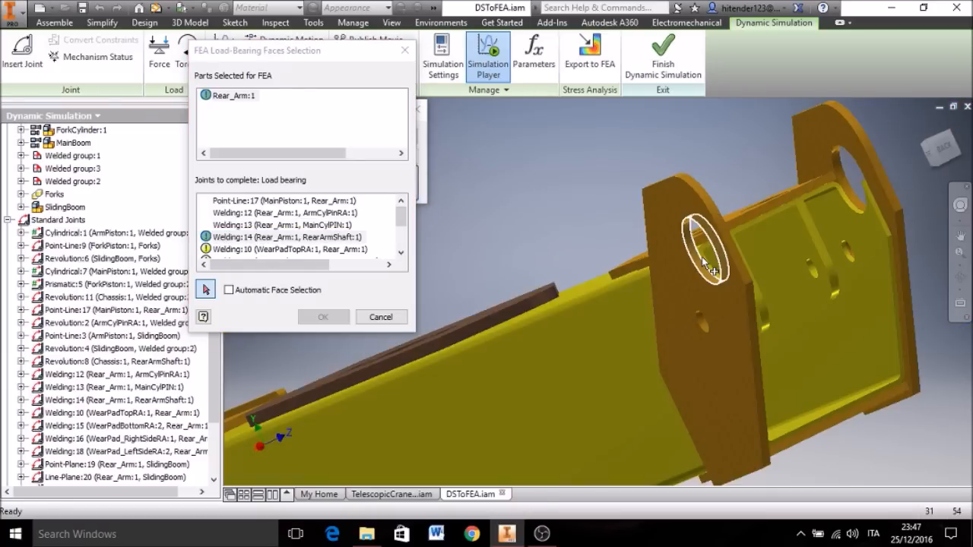
left_click(704, 259)
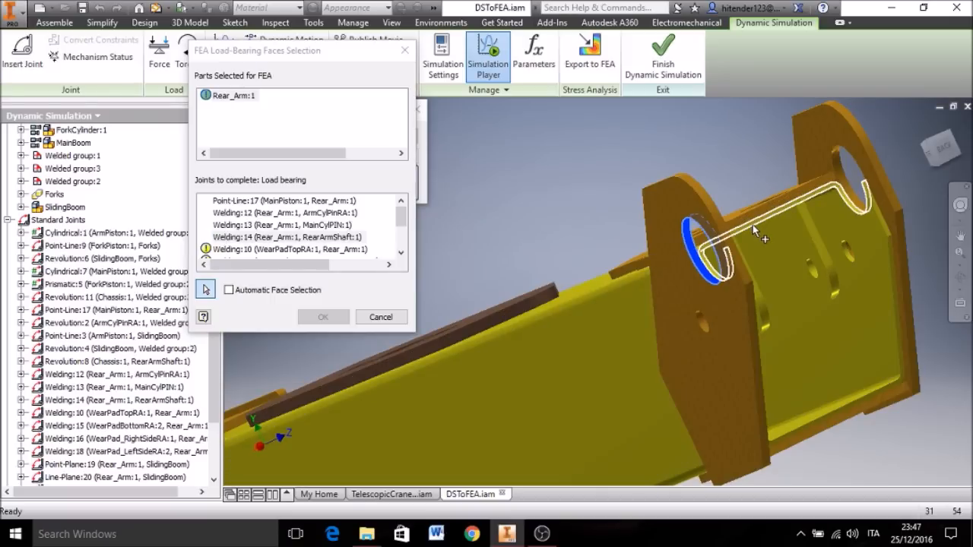
left_click(755, 232)
left_click(848, 181)
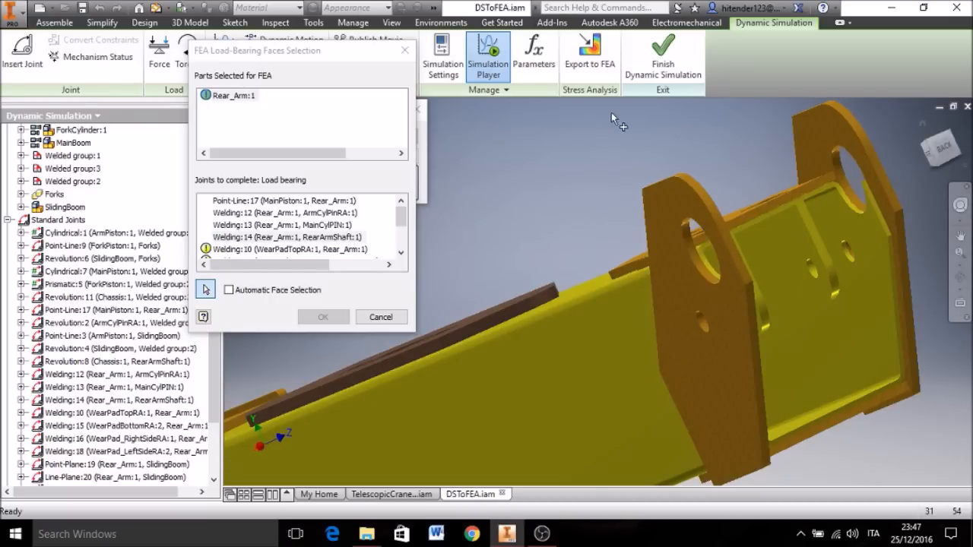
Step: Assign the upper inner face of the arm's box section as the load-bearing face for Welding:10 (WearPadTopRA)
left_click(294, 250)
scroll(558, 208, "down", 5)
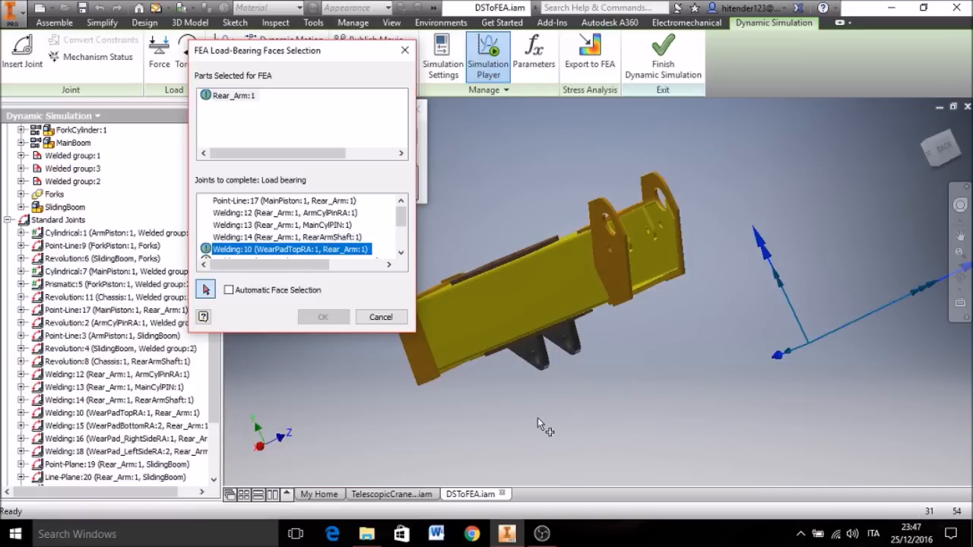
middle_click_drag(537, 418, 707, 380)
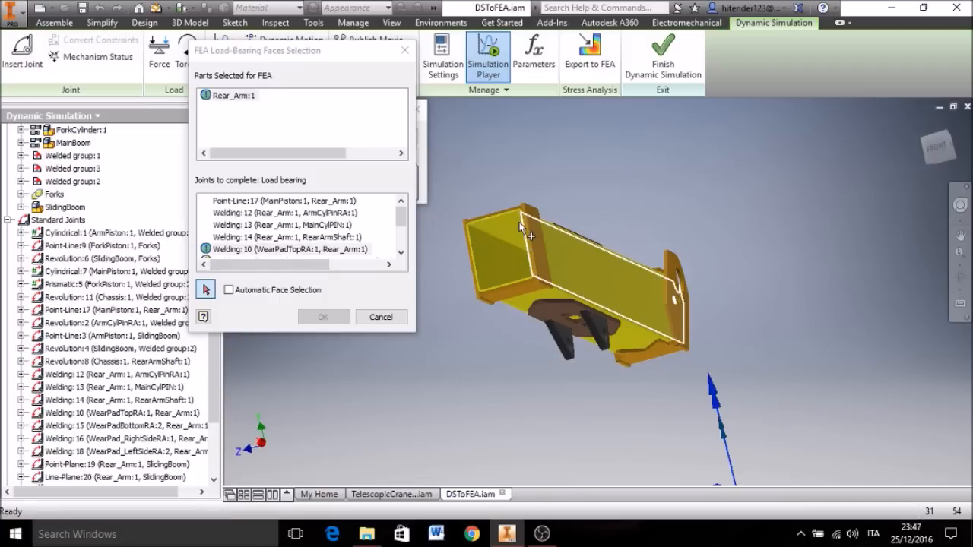
scroll(509, 228, "up", 2)
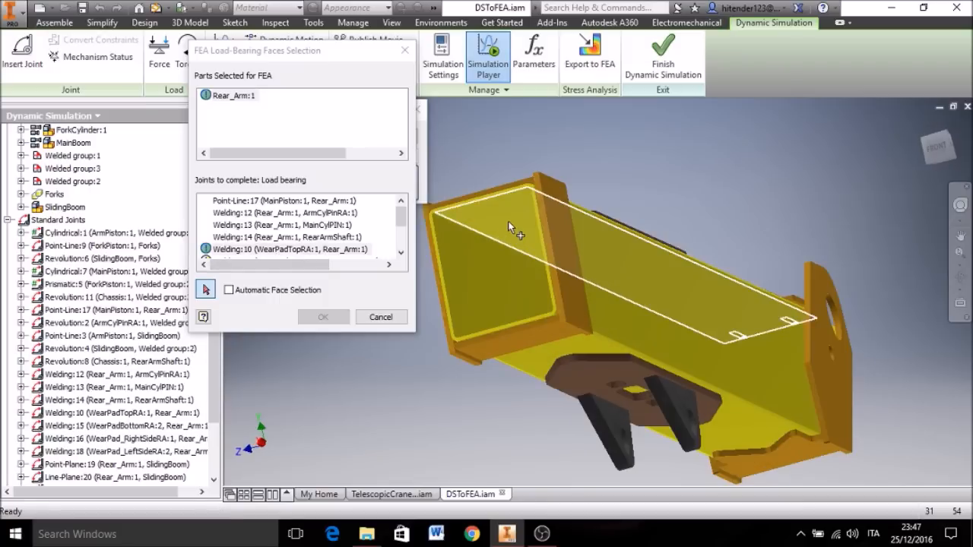
left_click(508, 226)
Step: Assign the lower inner face of the arm's box section as the load-bearing face for Welding:15 (WearPadBottomRA)
scroll(275, 245, "down", 1)
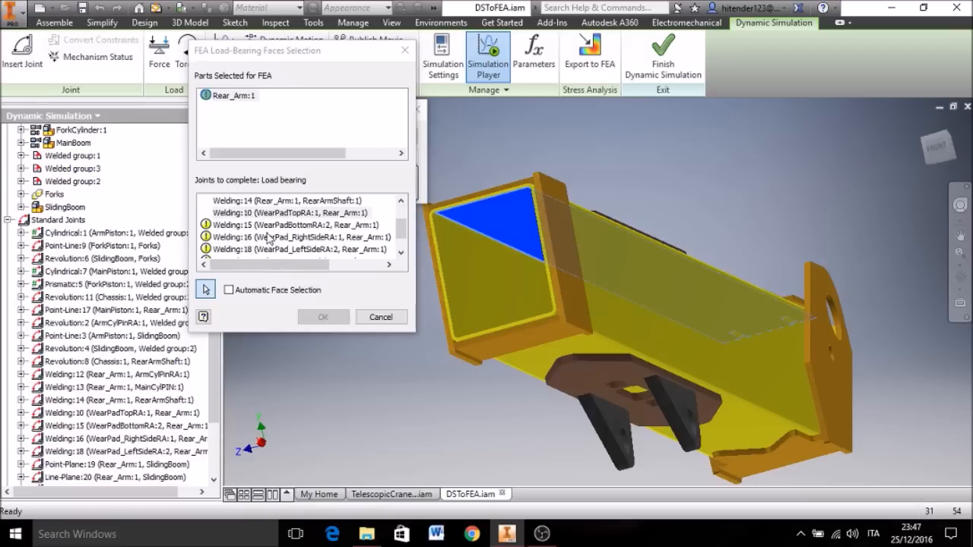
left_click(271, 226)
middle_click_drag(410, 378, 421, 388, "shift")
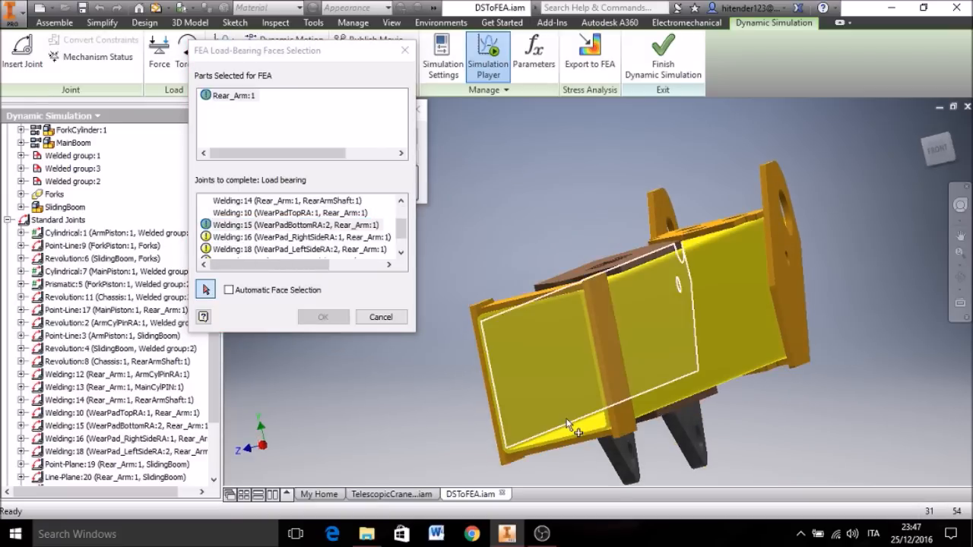
middle_click_drag(403, 384, 418, 362, "shift")
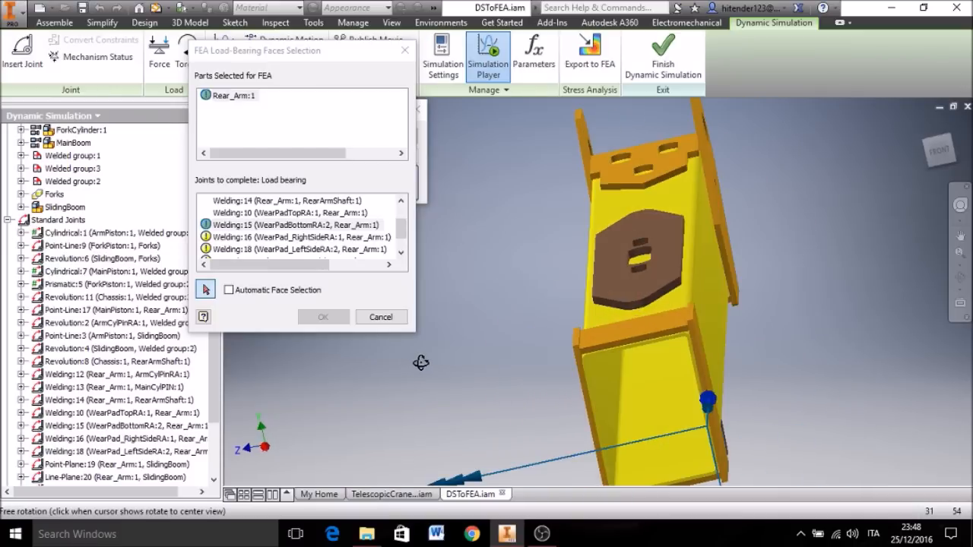
left_click(690, 401)
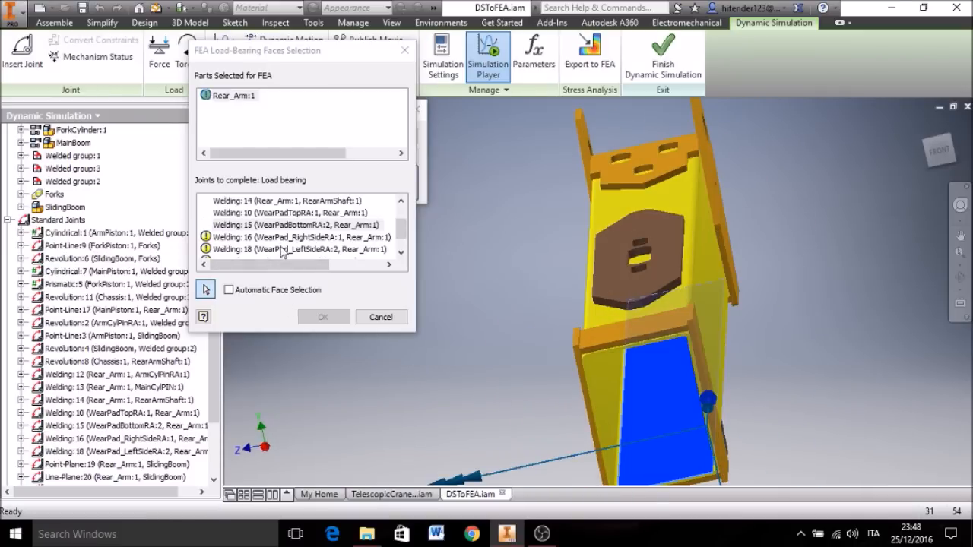
Step: Assign the inner side wall of the box section as the load-bearing face for Welding:16 (WearPad_RightSideRA)
left_click(280, 237)
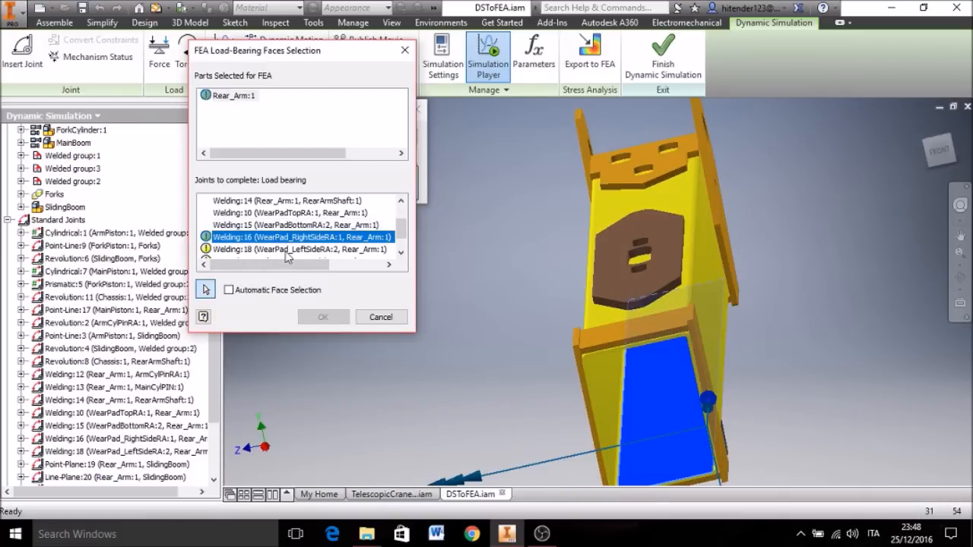
middle_click_drag(377, 388, 459, 289, "shift")
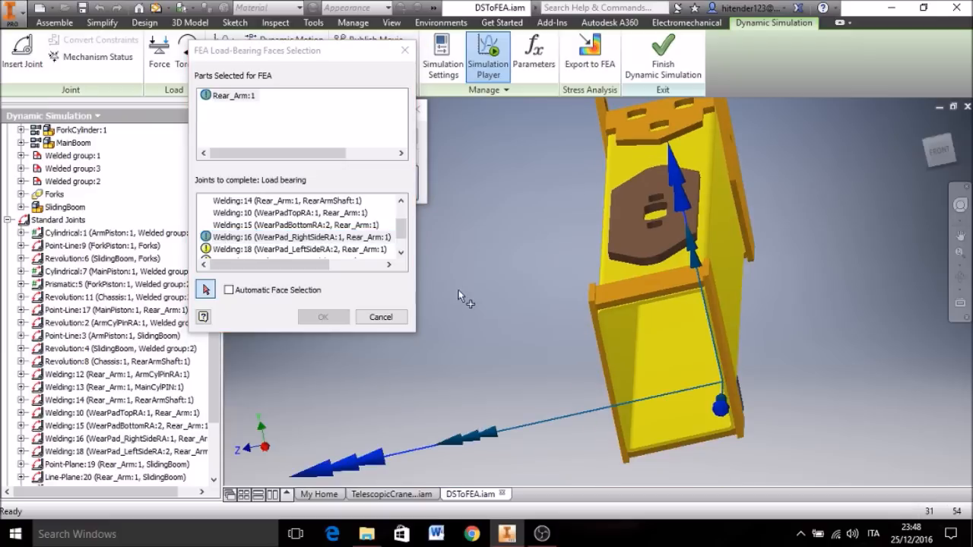
middle_click_drag(478, 341, 592, 311, "shift")
left_click(592, 317)
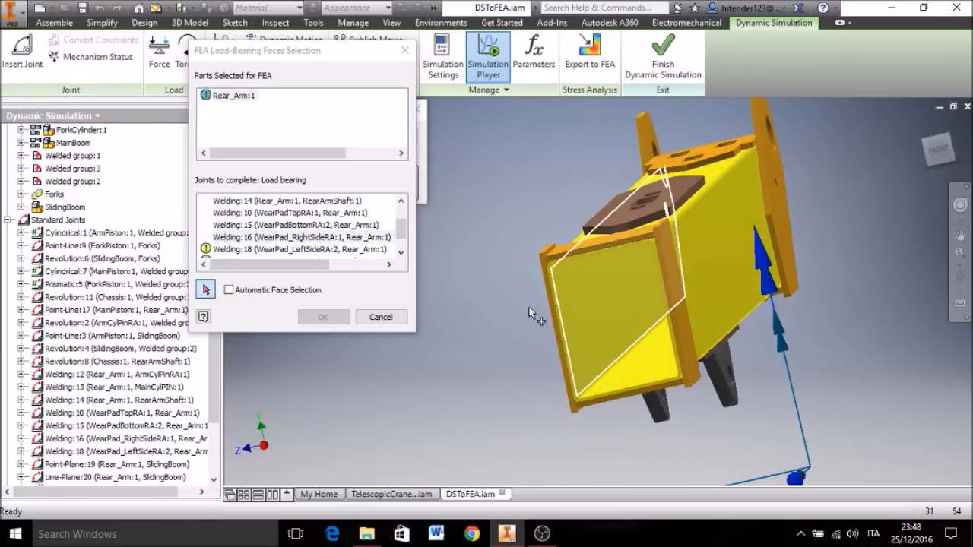
Step: Assign the opposite inner side wall of the box section as the load-bearing face for Welding:18 (WearPad_LeftSideRA)
left_click(257, 252)
scroll(379, 377, "up", 5)
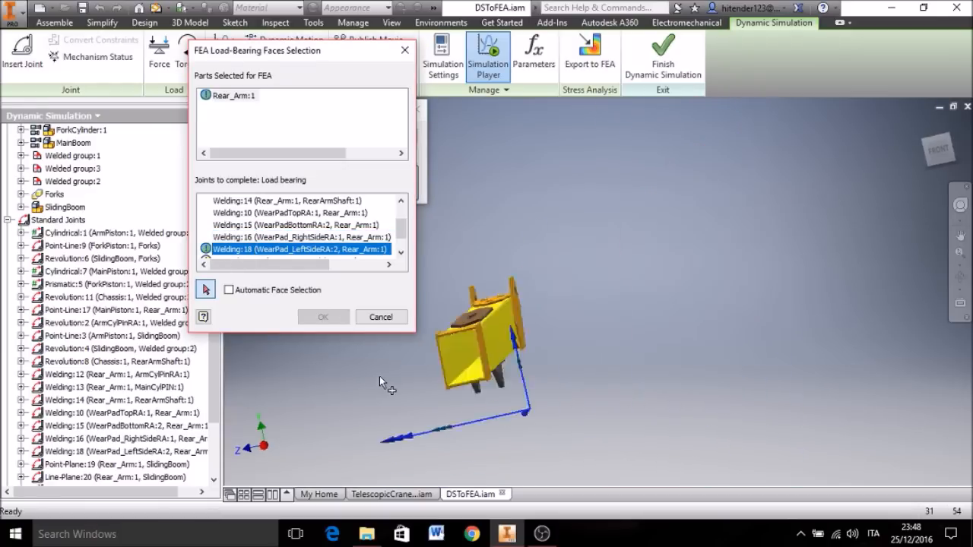
middle_click_drag(389, 395, 743, 346)
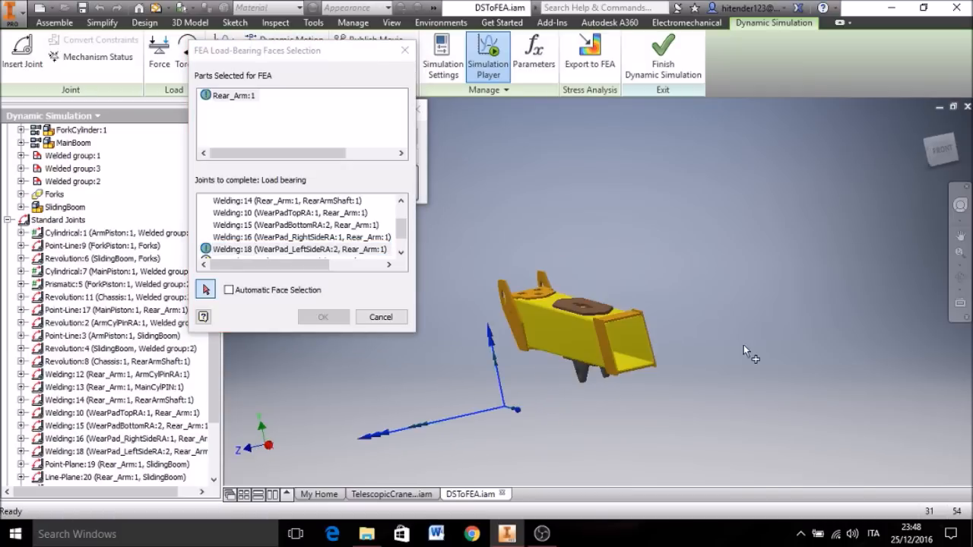
left_click(628, 338)
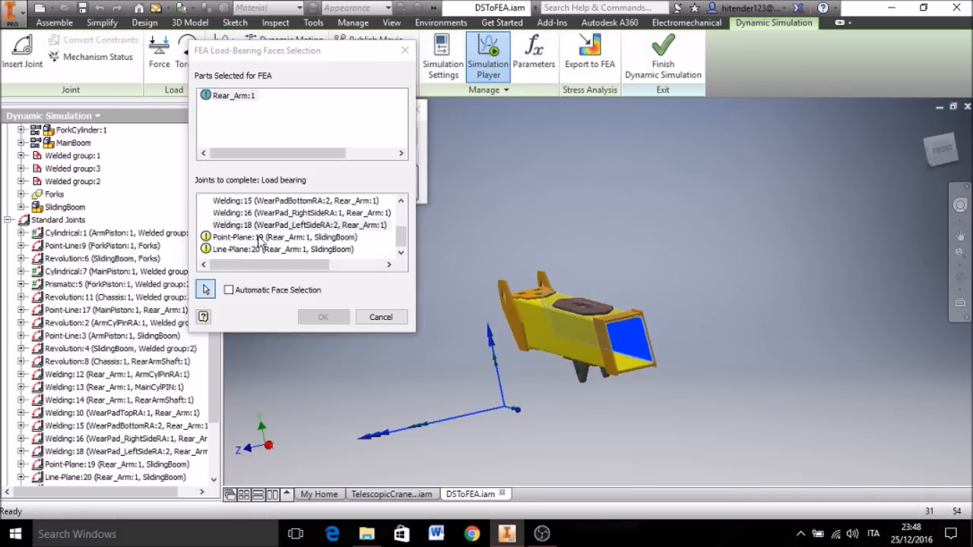
Step: Assign the upper inner face of the arm's box section as the load-bearing face for Point-Plane:19 (Rear_Arm:1, SlidingBoom)
left_click(259, 238)
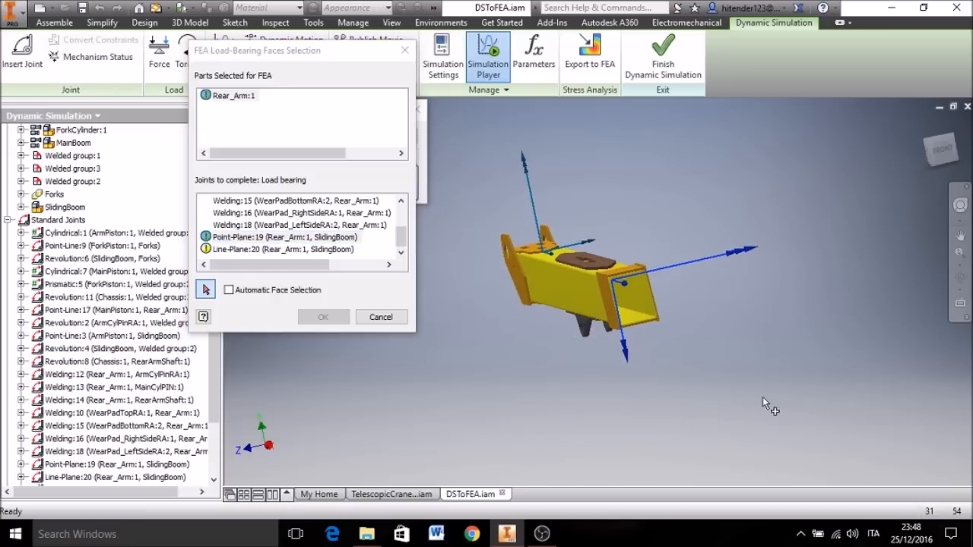
middle_click_drag(723, 395, 697, 393, "shift")
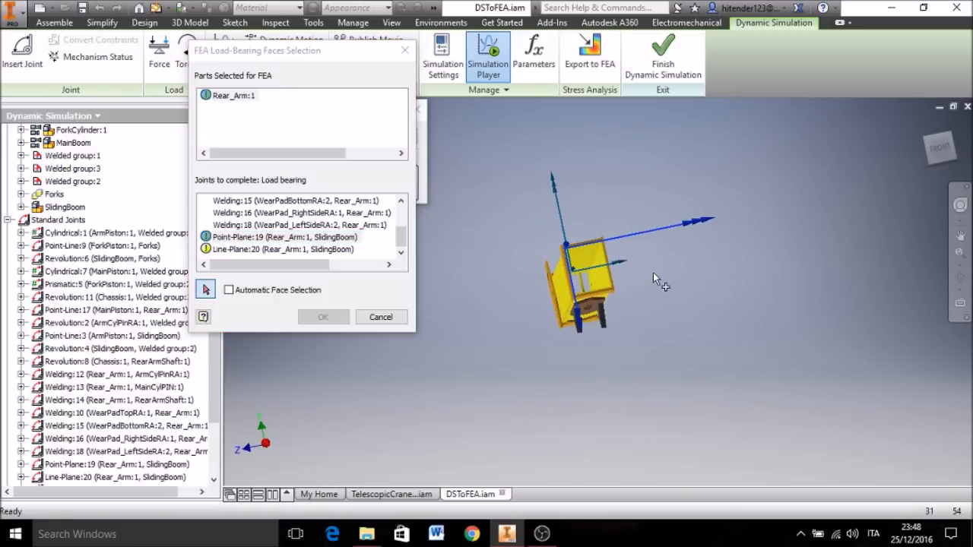
scroll(630, 244, "up", 3)
scroll(633, 249, "up", 2)
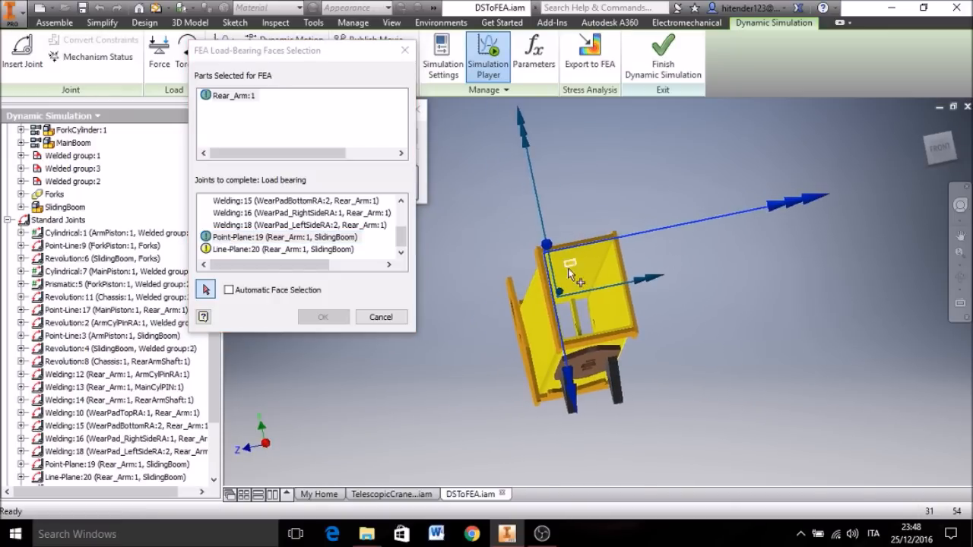
scroll(567, 268, "up", 3)
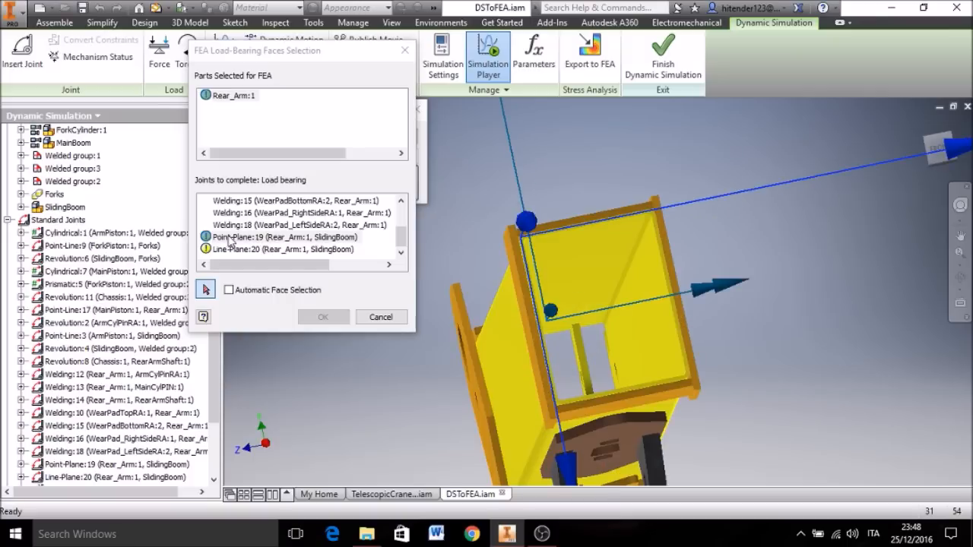
left_click(590, 257)
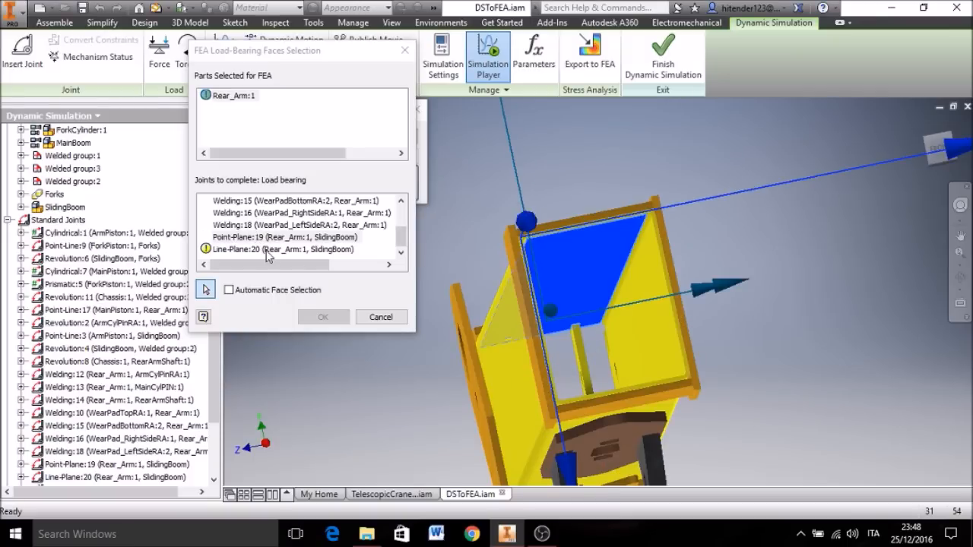
Step: Assign an inner side wall of the box section as the load-bearing face for Line-Plane:20 and confirm the FEA load-bearing faces selection
left_click(266, 251)
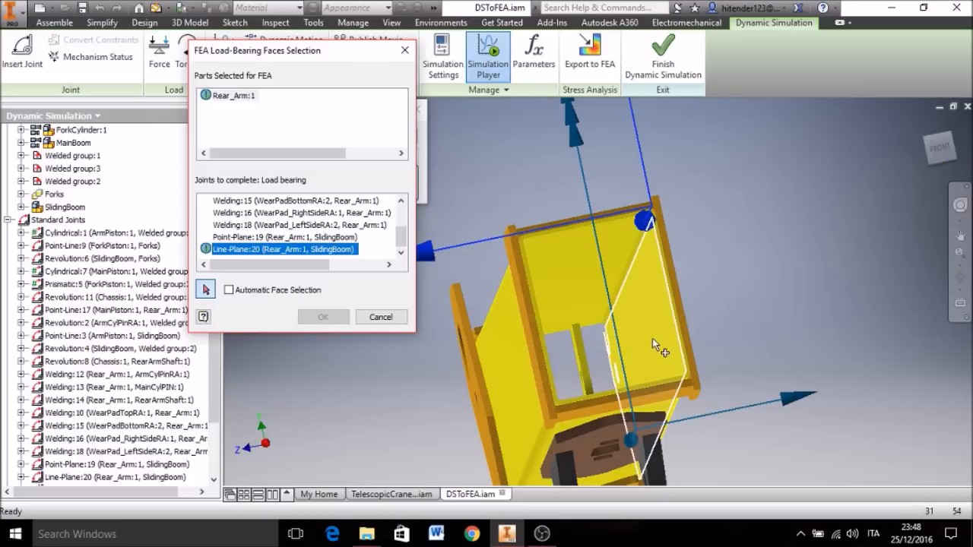
left_click(653, 339)
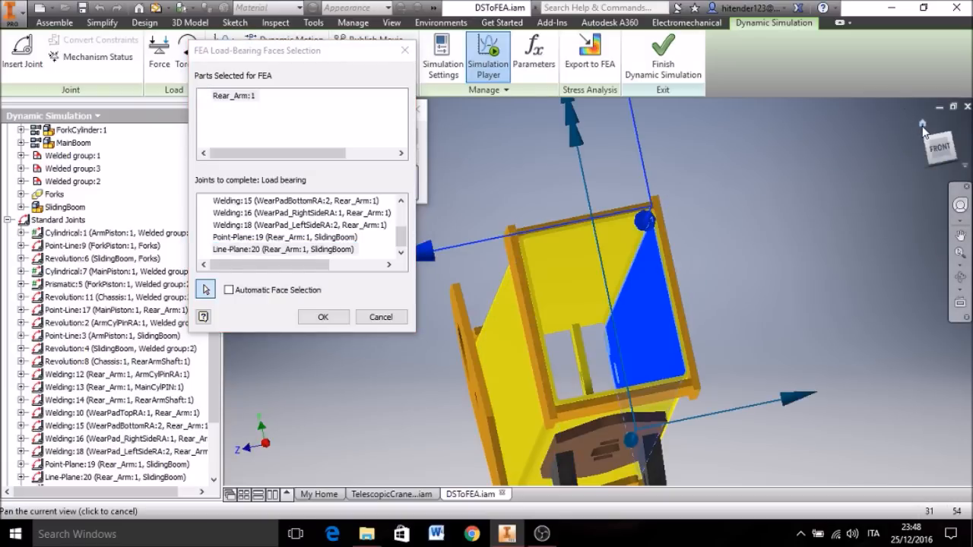
left_click(922, 124)
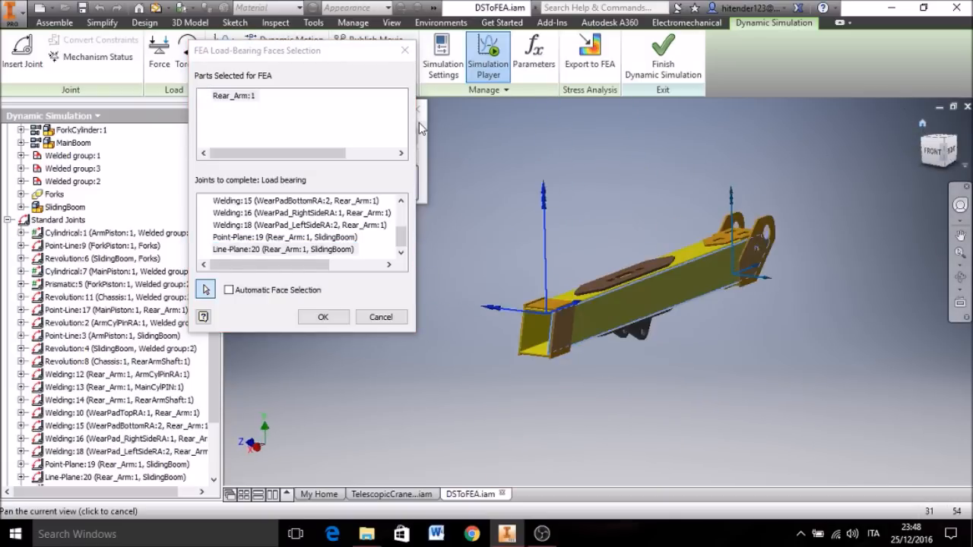
left_click(321, 317)
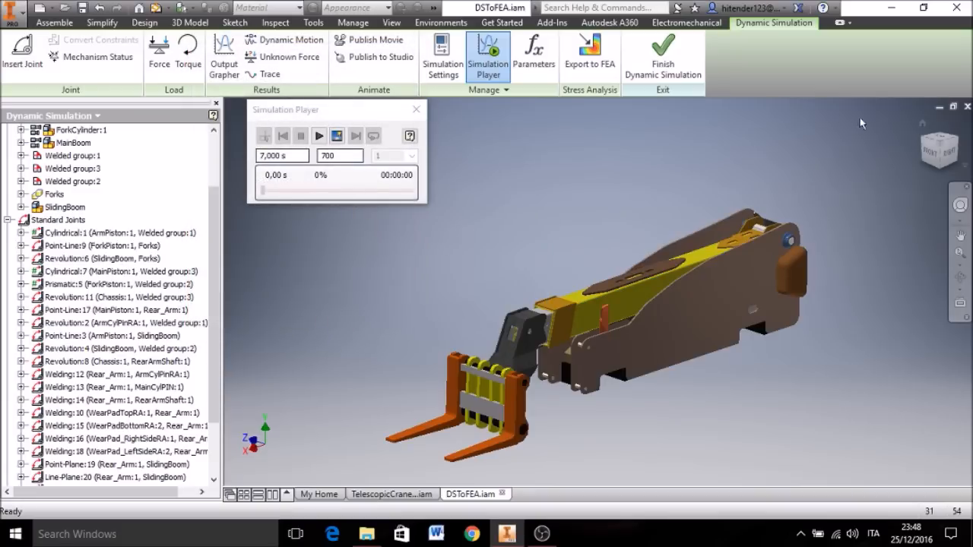
Step: Run the crane's dynamic simulation through to its end, viewing the boom's motion and the fork's trace from several sides
left_click(923, 122)
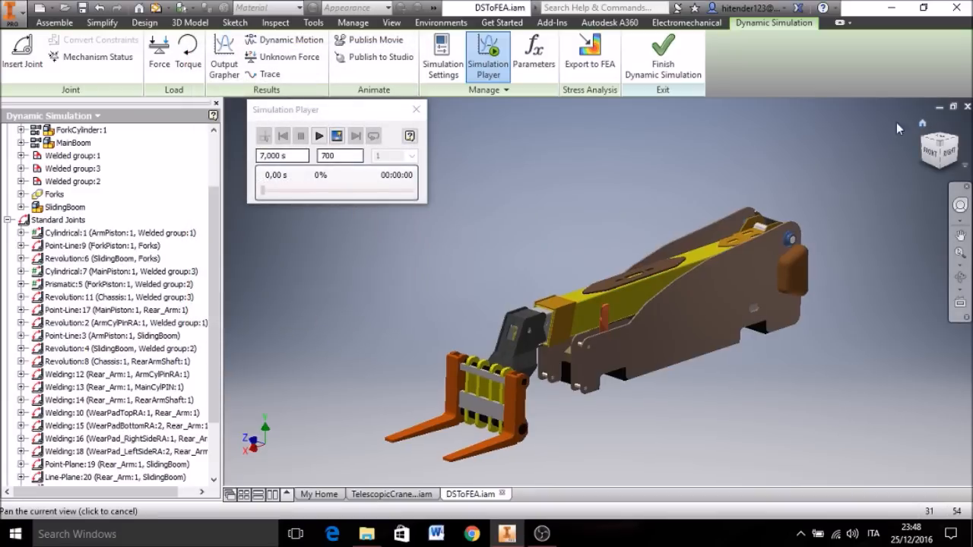
left_click(319, 137)
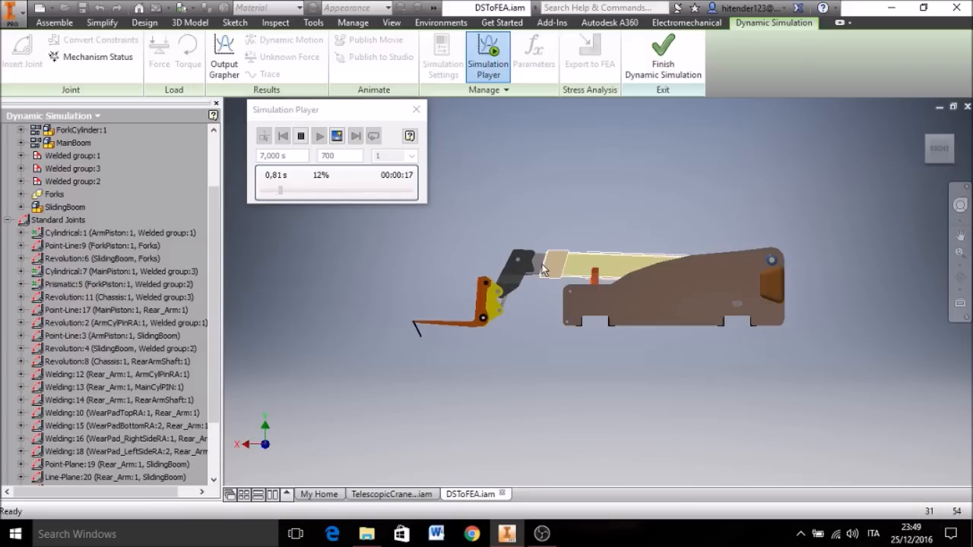
scroll(537, 250, "down", 3)
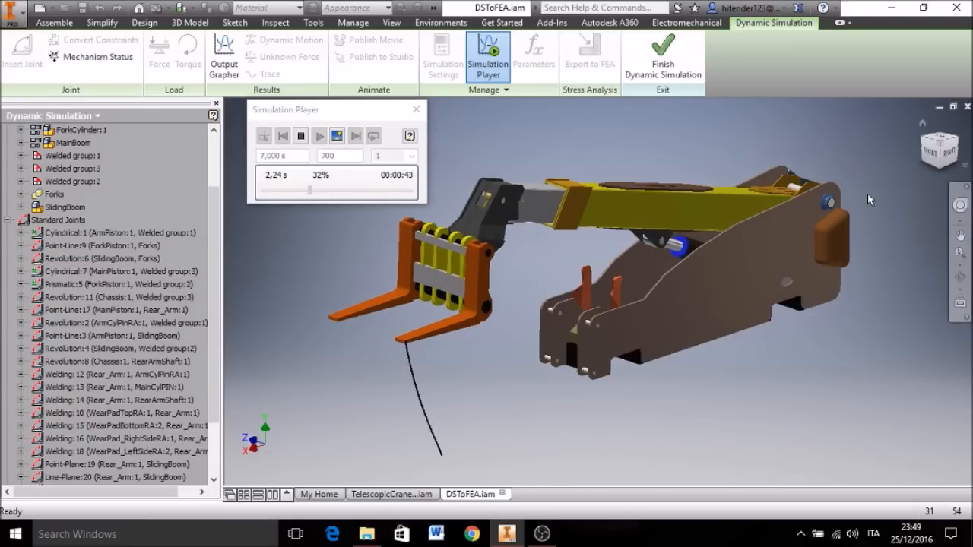
middle_click_drag(885, 157, 885, 204)
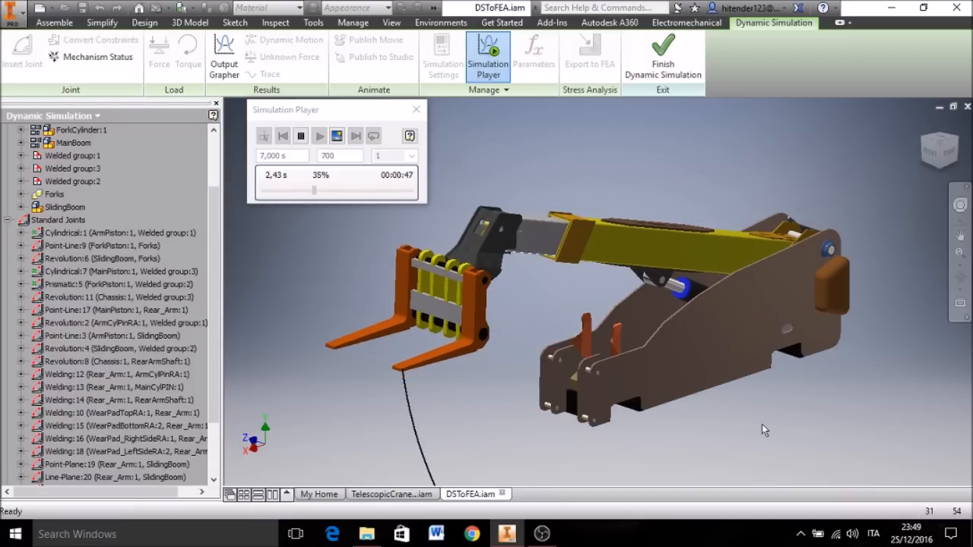
left_click(924, 152)
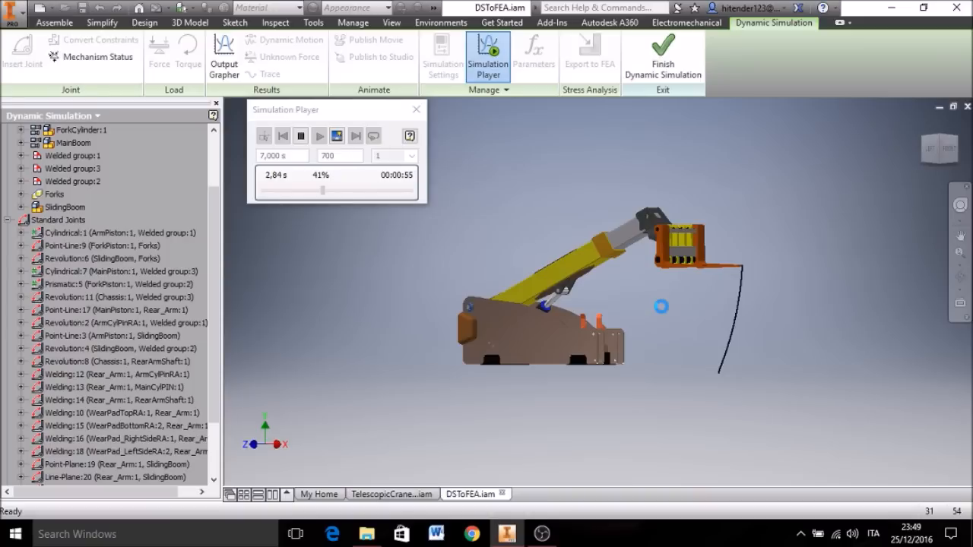
scroll(661, 307, "up", 3)
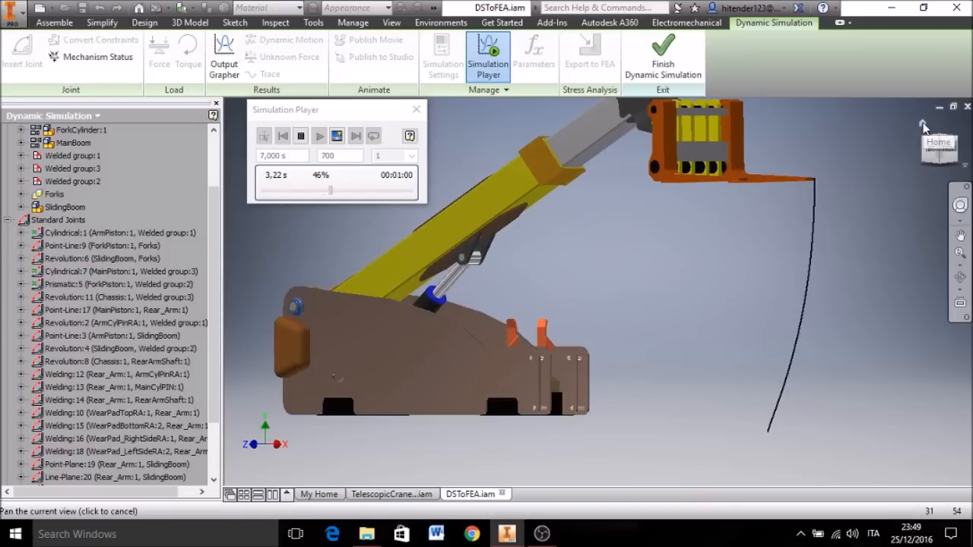
left_click(923, 125)
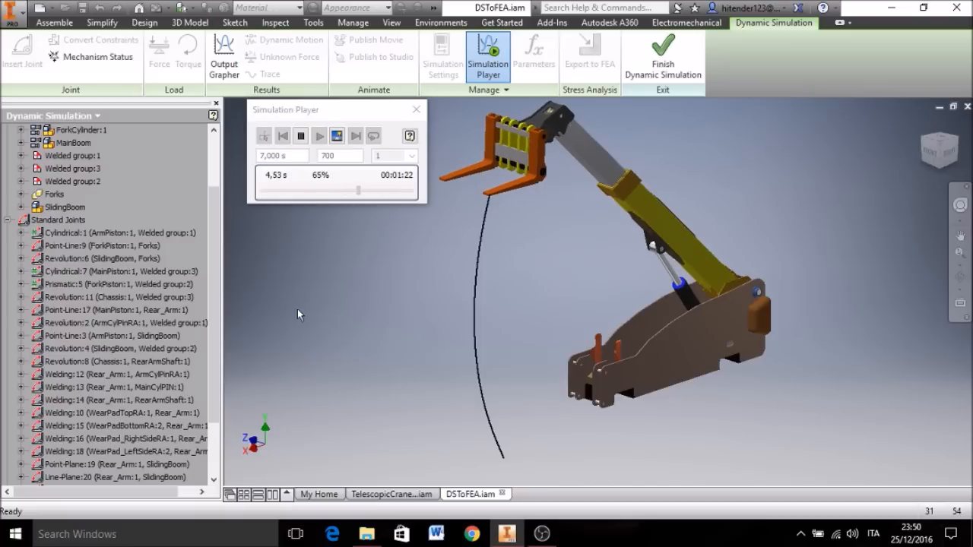
left_click(923, 123)
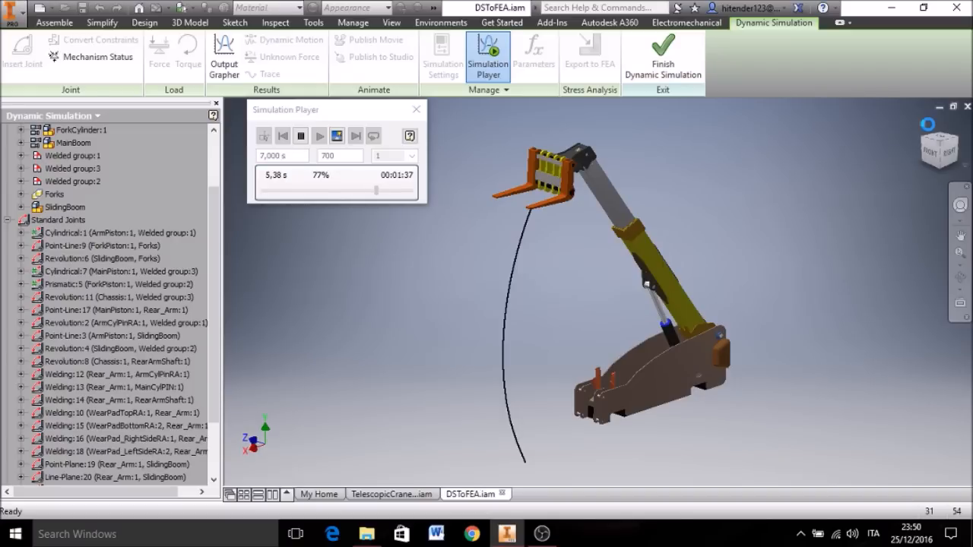
scroll(732, 258, "up", 3)
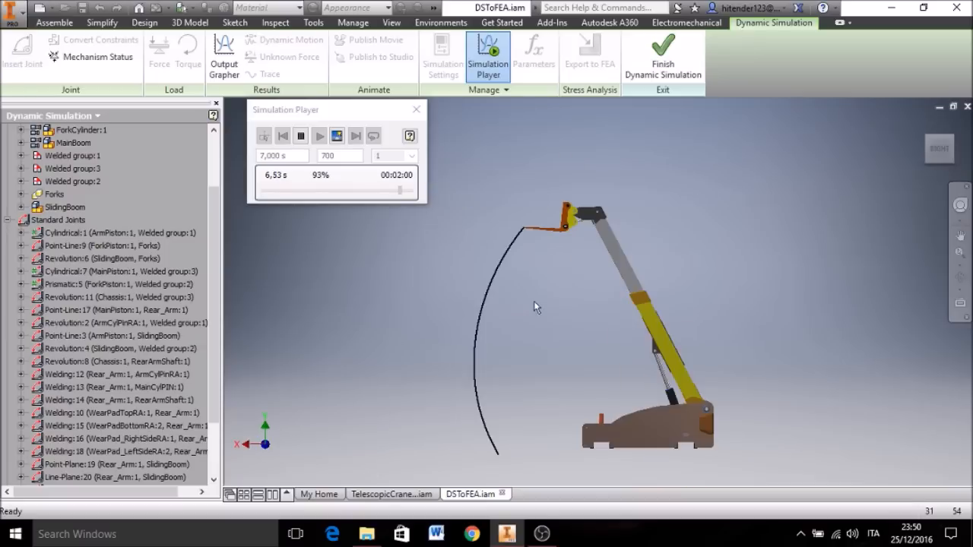
middle_click_drag(534, 301, 539, 277)
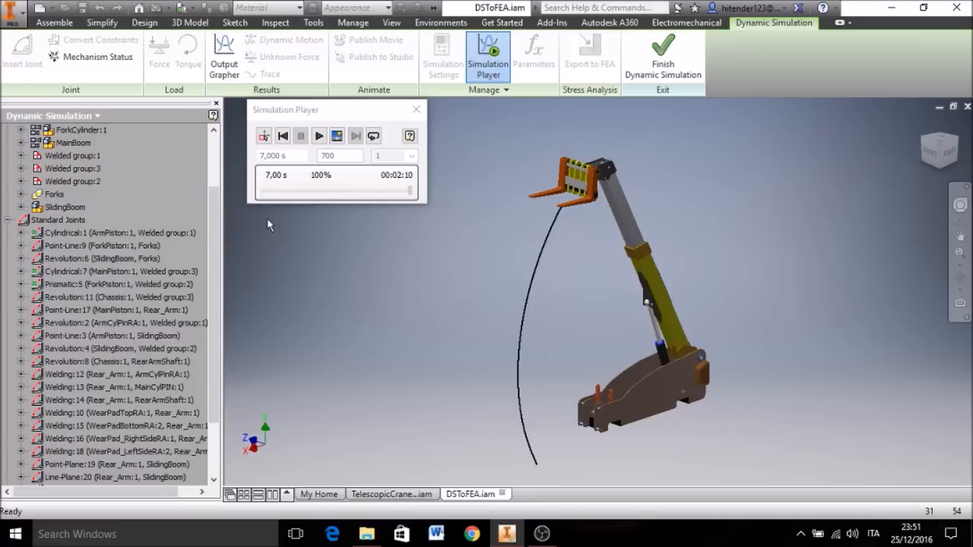
Step: Open the Output Grapher and expand the standard joints of DSToFEA, keeping the crane model visible beside the graph
left_click(224, 61)
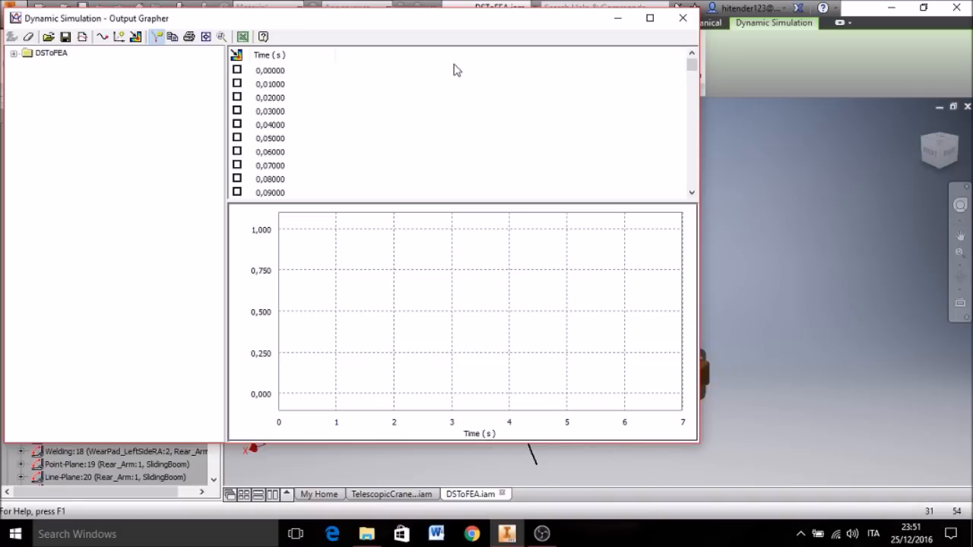
left_click(50, 52)
left_click(14, 54)
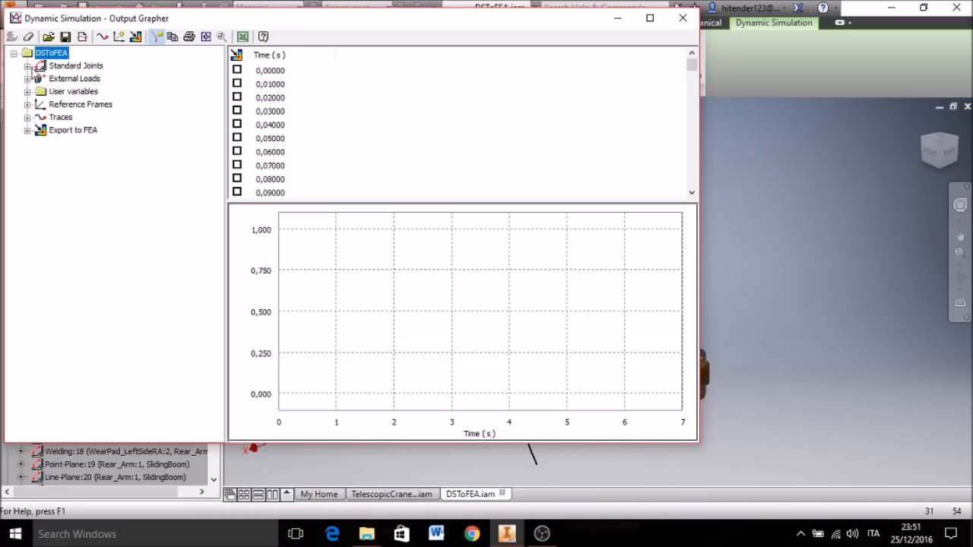
left_click(28, 66)
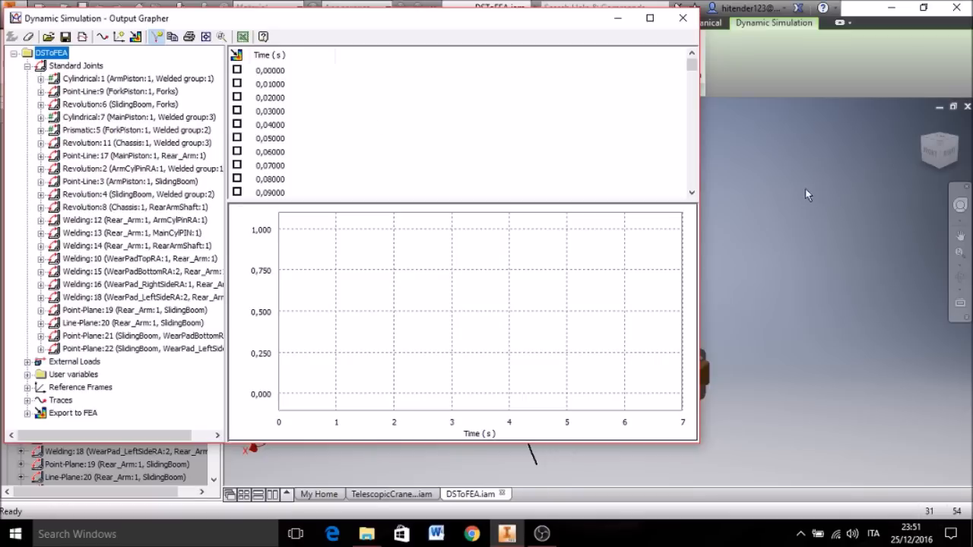
middle_click_drag(770, 302, 896, 295)
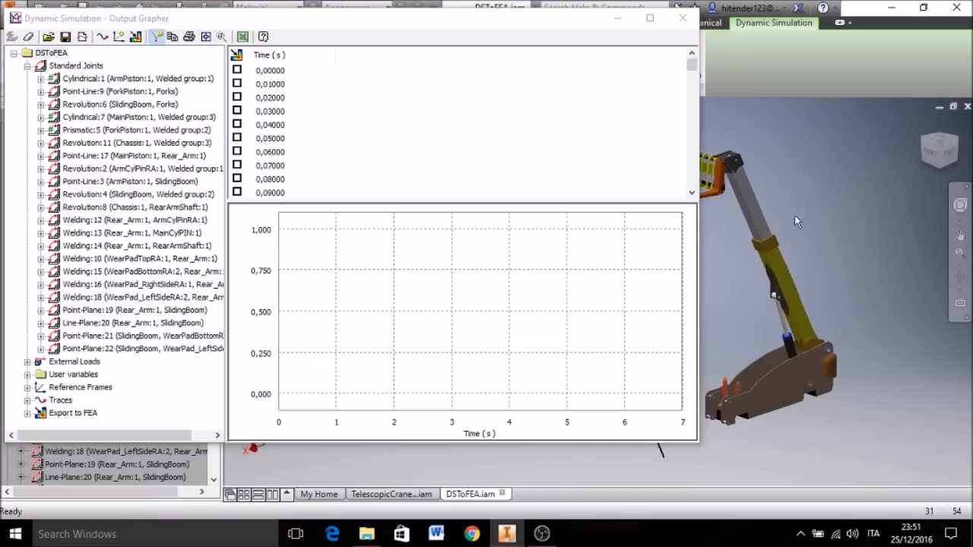
middle_click_drag(809, 213, 831, 188)
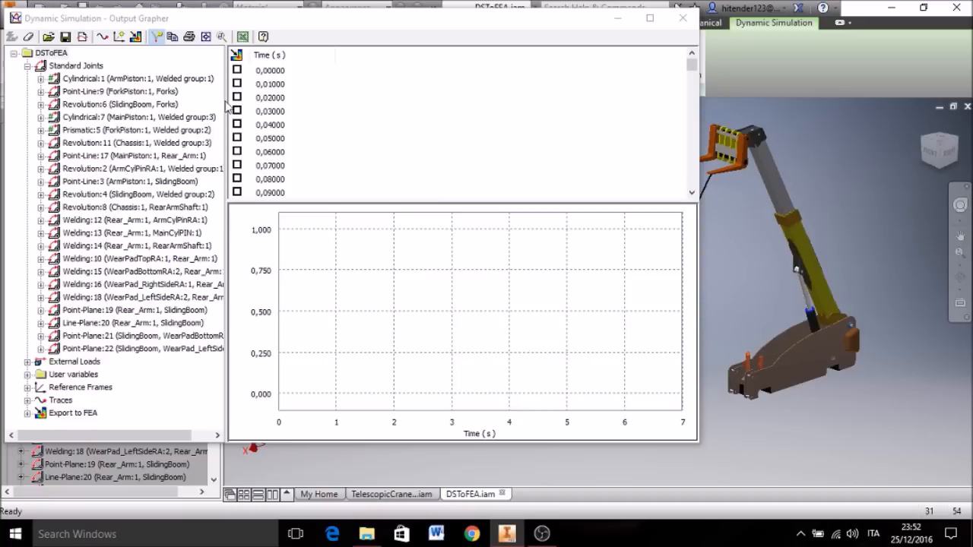
Step: Plot the total Force curve of joint Cylindrical:7 (MainPiston:1) over the simulation time
left_click(40, 117)
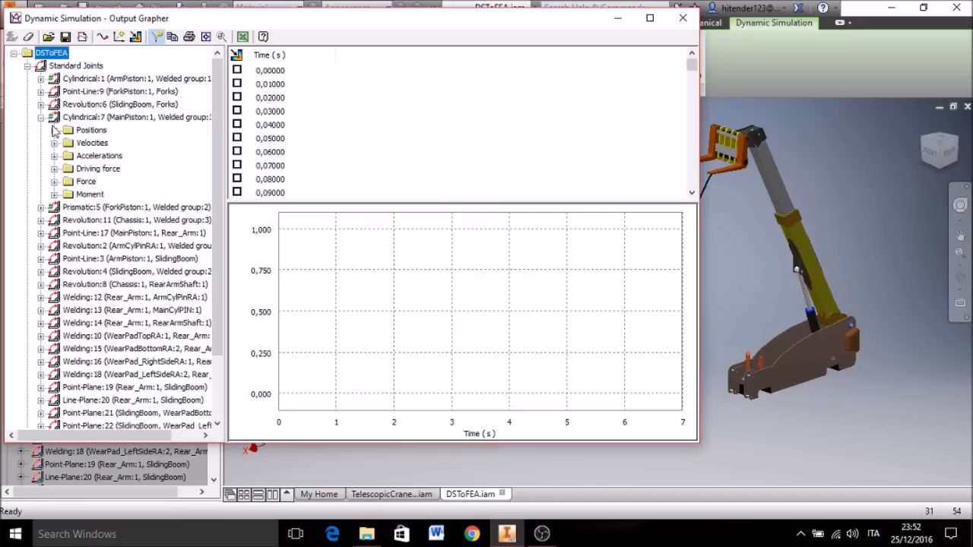
left_click(54, 182)
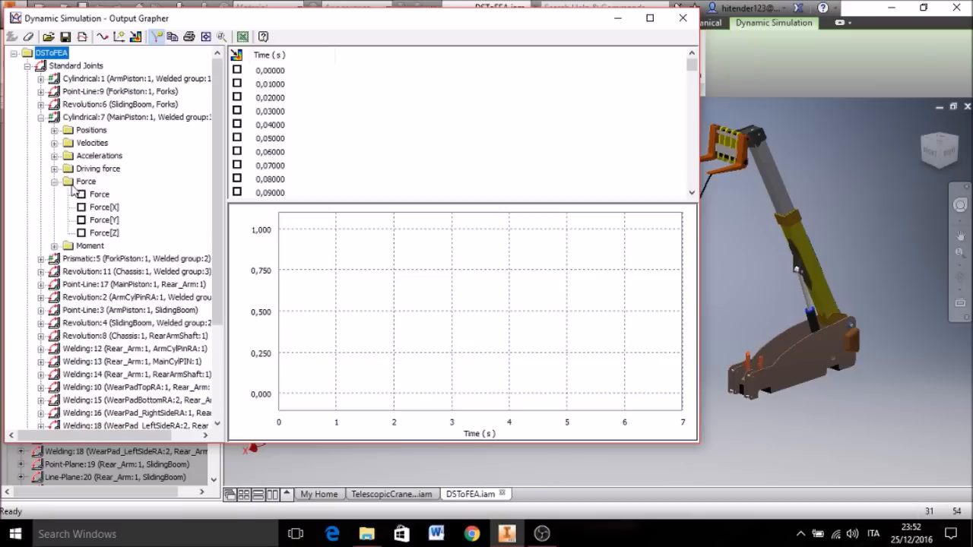
left_click(81, 194)
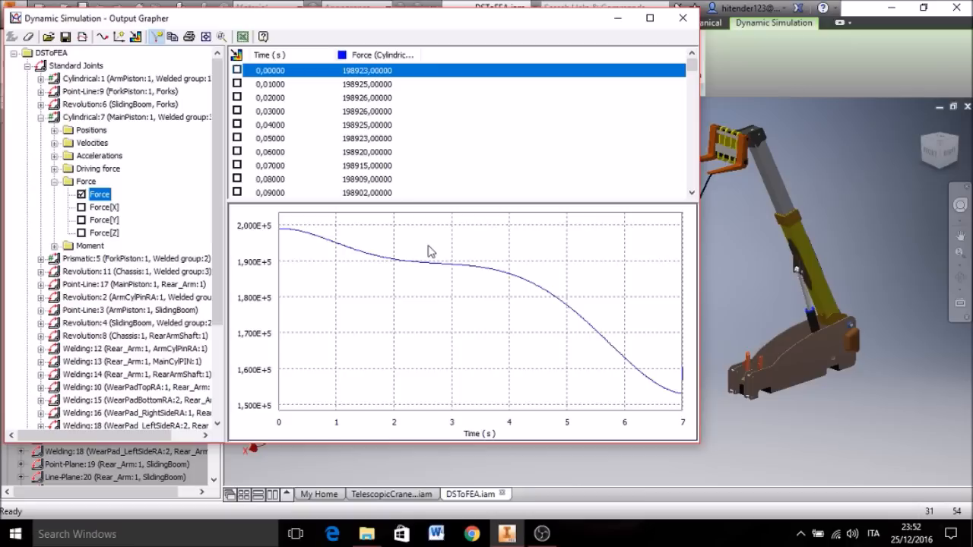
middle_click_drag(761, 292, 781, 301)
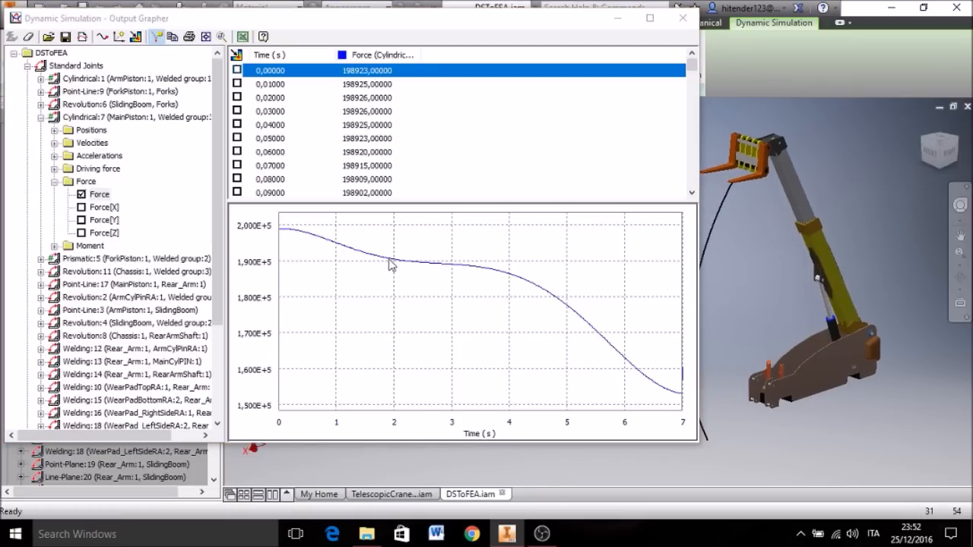
Step: Find the maximum of the main piston's force curve and mark the 0,02000 s time step for export to FEA
right_click(380, 104)
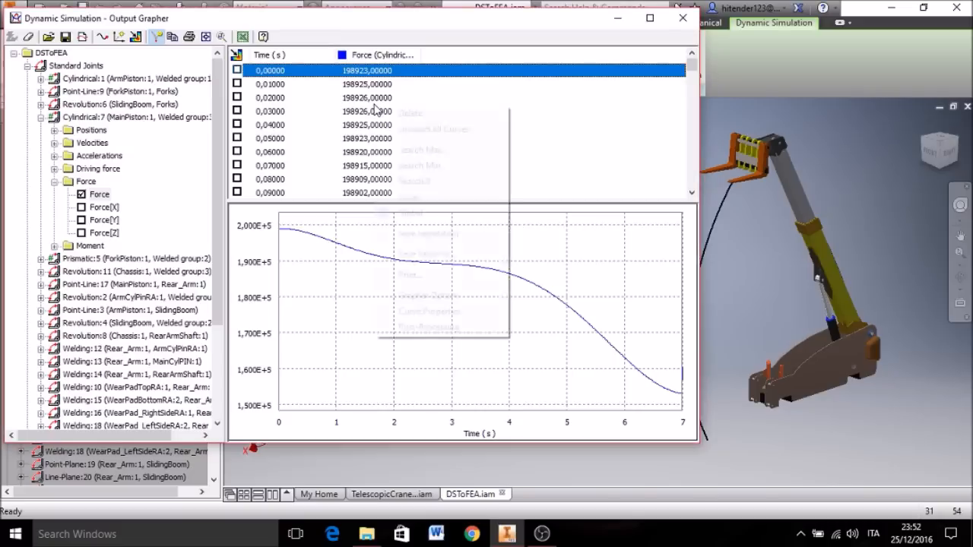
left_click(405, 150)
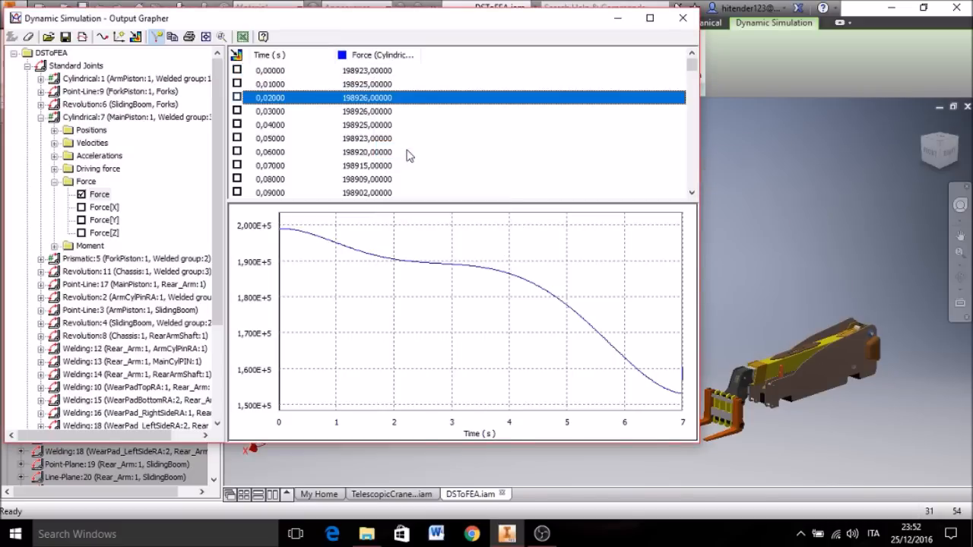
left_click(237, 97)
Step: Add the total Force curve of joint Cylindrical:1 (ArmPiston:1) to the graph
left_click(40, 117)
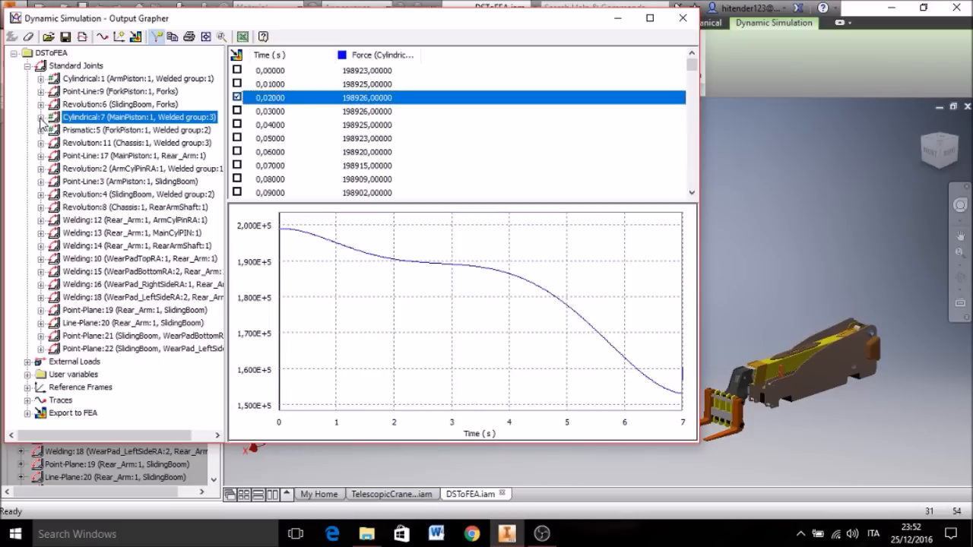
left_click(40, 79)
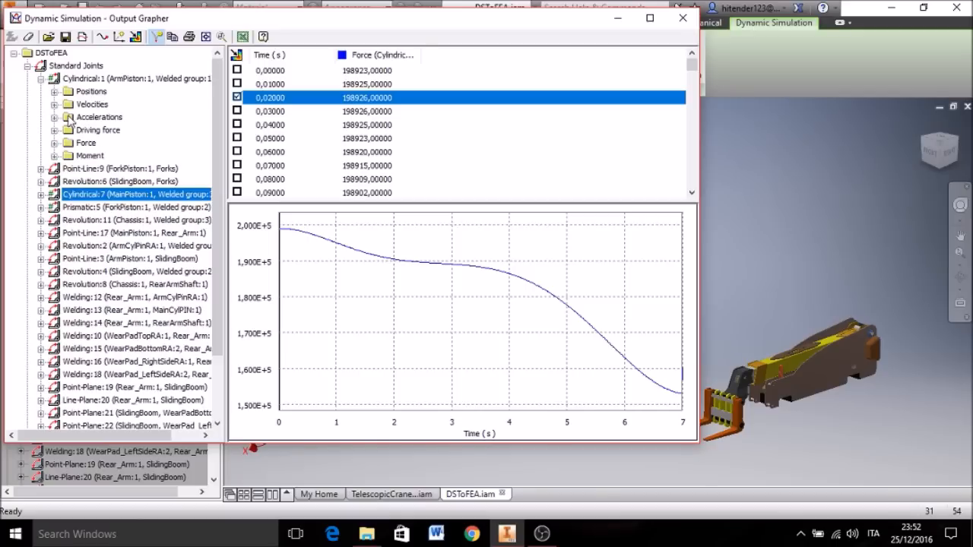
left_click(55, 143)
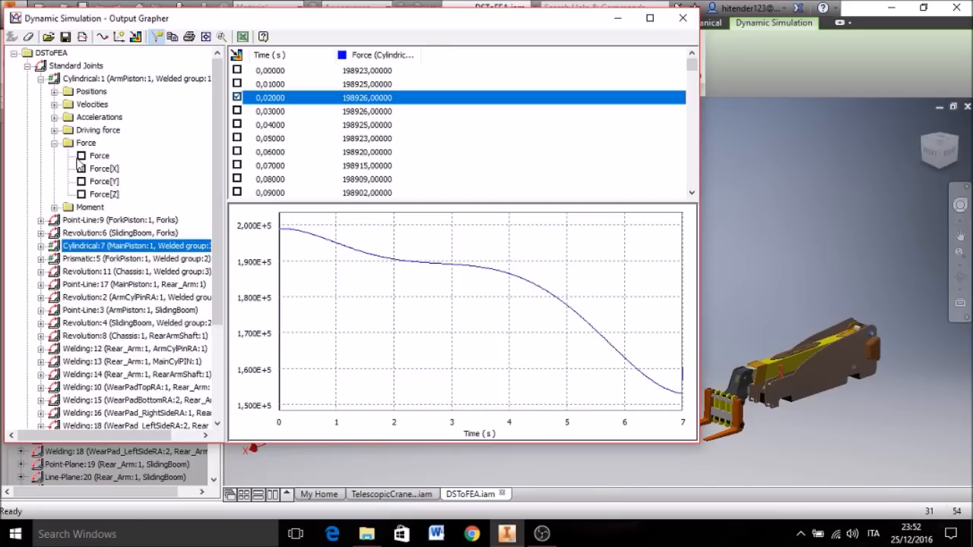
left_click(81, 155)
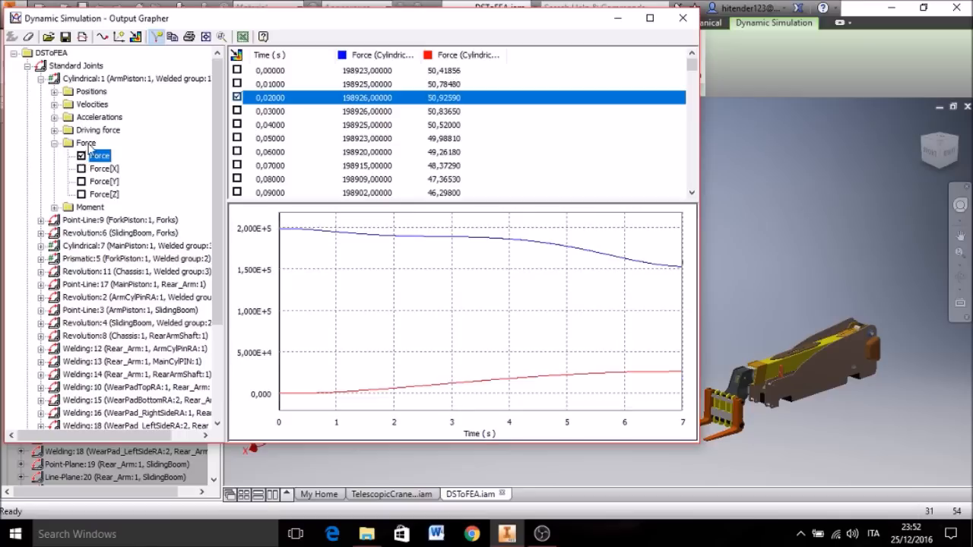
Step: Find the maximum of the arm piston's force curve and mark the 6,96000 s time step for export to FEA
right_click(447, 130)
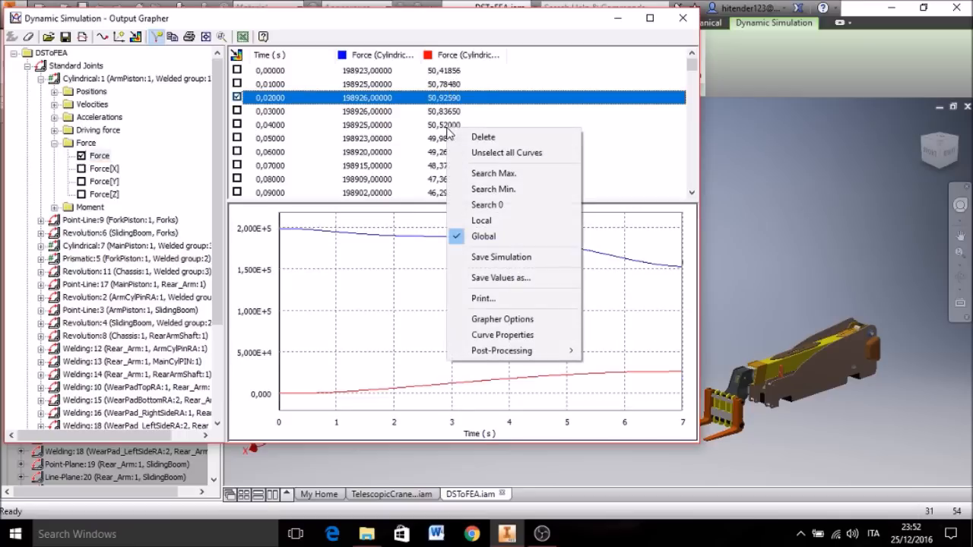
left_click(471, 176)
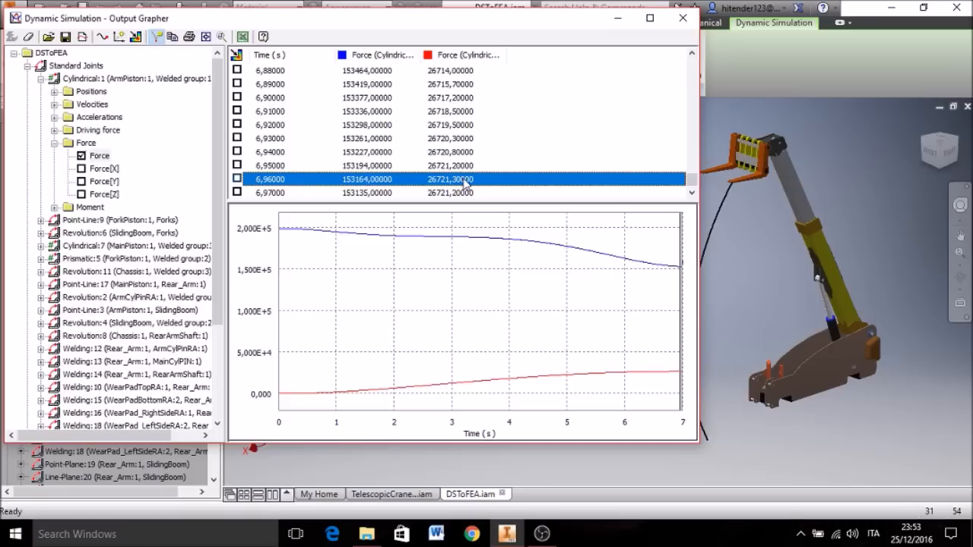
left_click(237, 179)
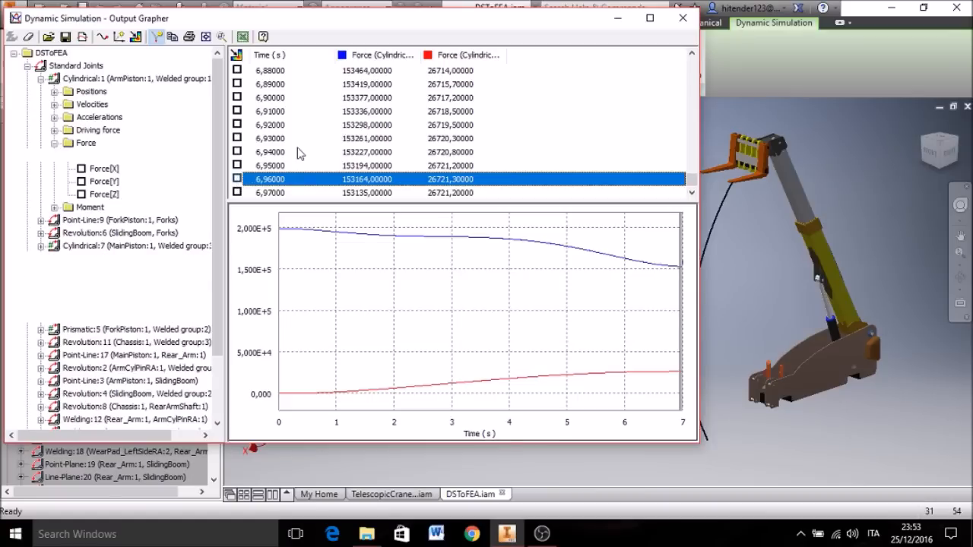
Step: Plot the vertical position P[Y] of the forks' trace, Trace:1 (Forks)/Grounded, alongside the two force curves
scroll(148, 325, "down", 7)
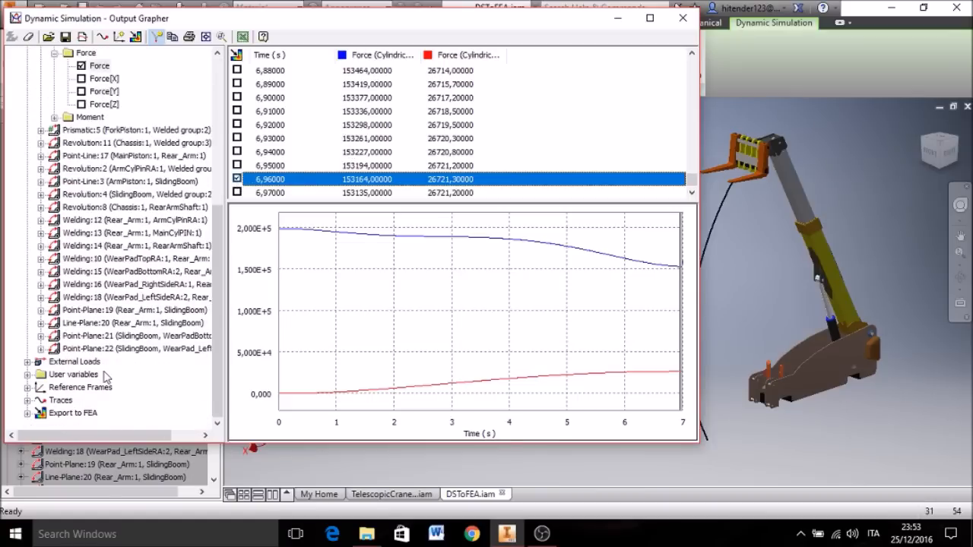
left_click(27, 399)
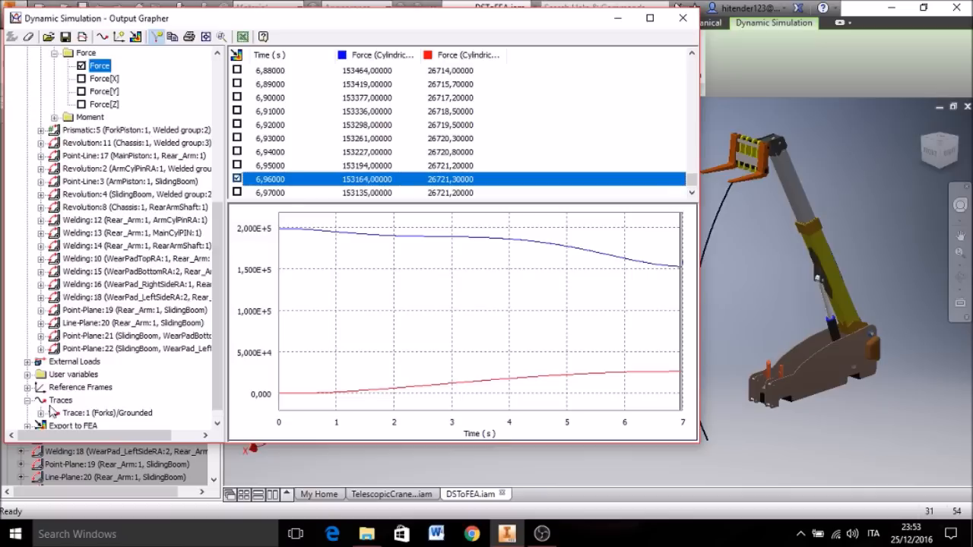
left_click(41, 413)
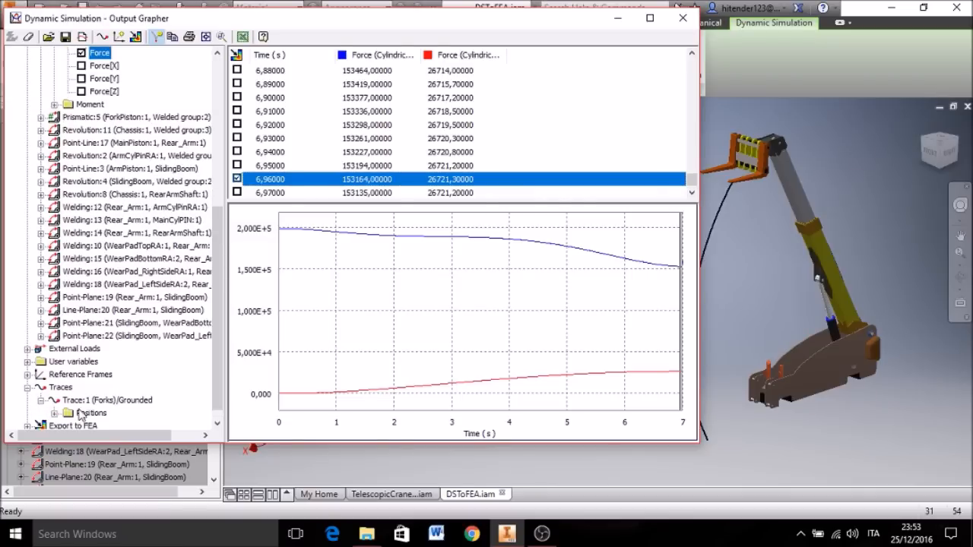
left_click(54, 413)
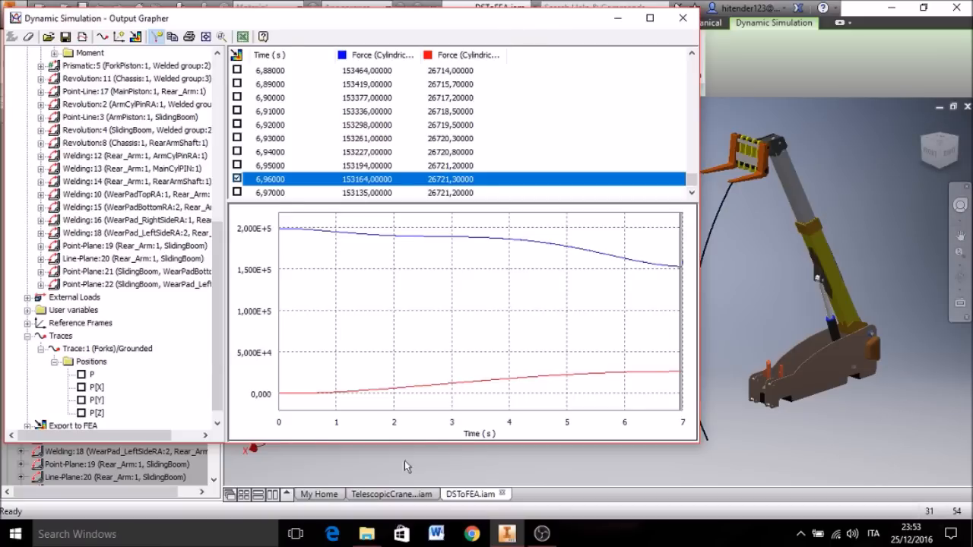
left_click(81, 400)
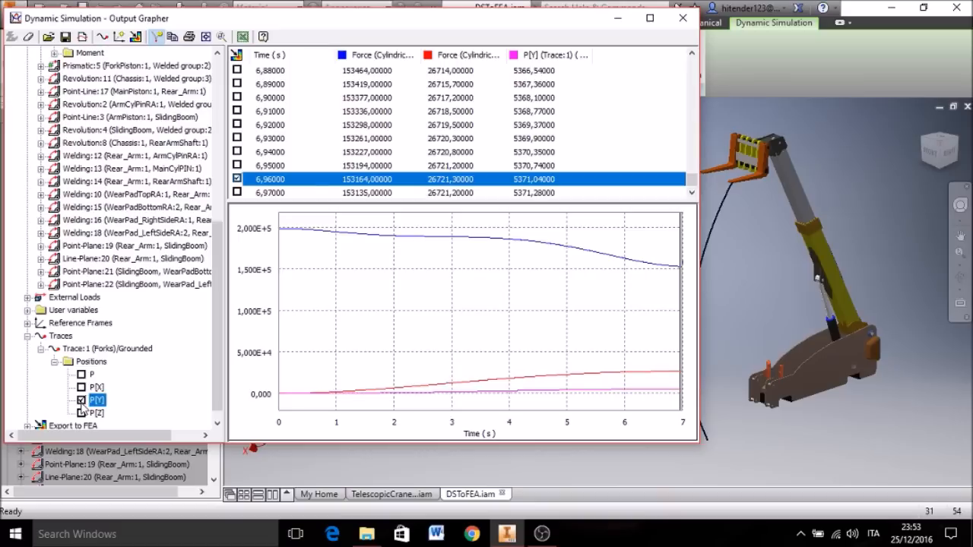
Step: Search the maximum and the minimum of the forks' P[Y] curve and inspect the crane's pose at the minimum
right_click(540, 143)
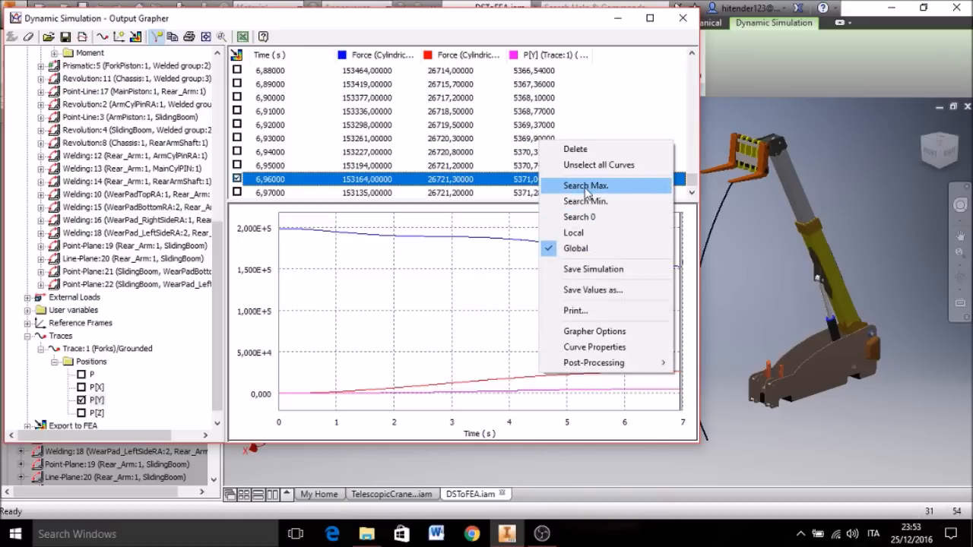
left_click(586, 187)
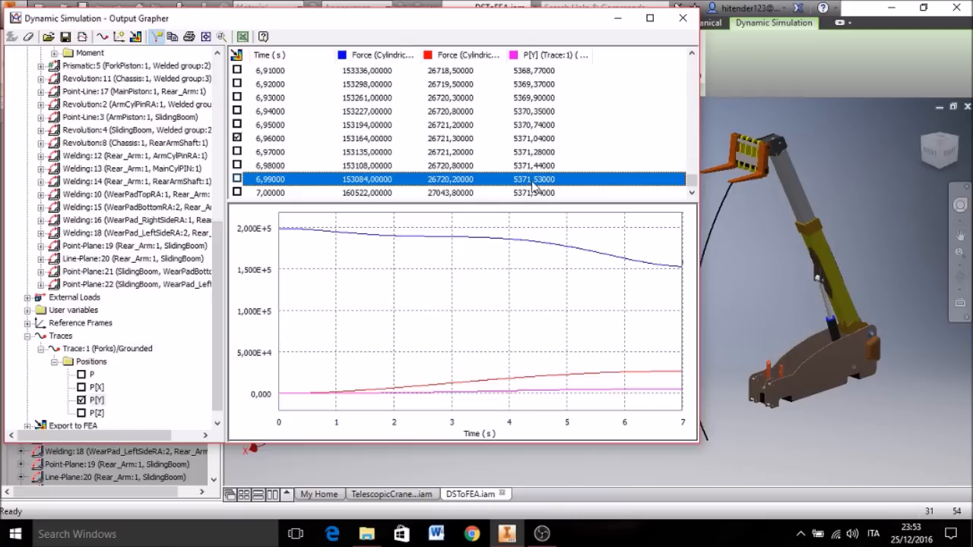
right_click(542, 114)
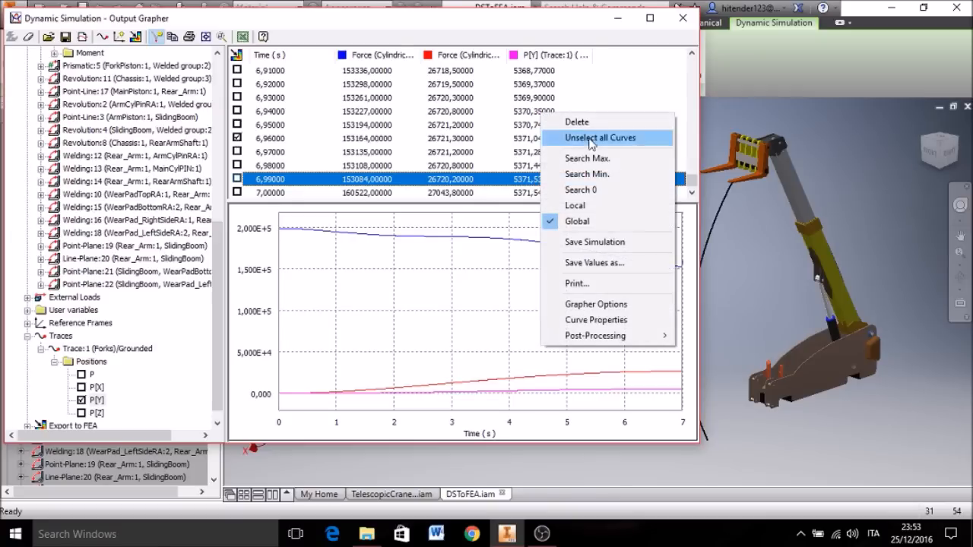
left_click(596, 178)
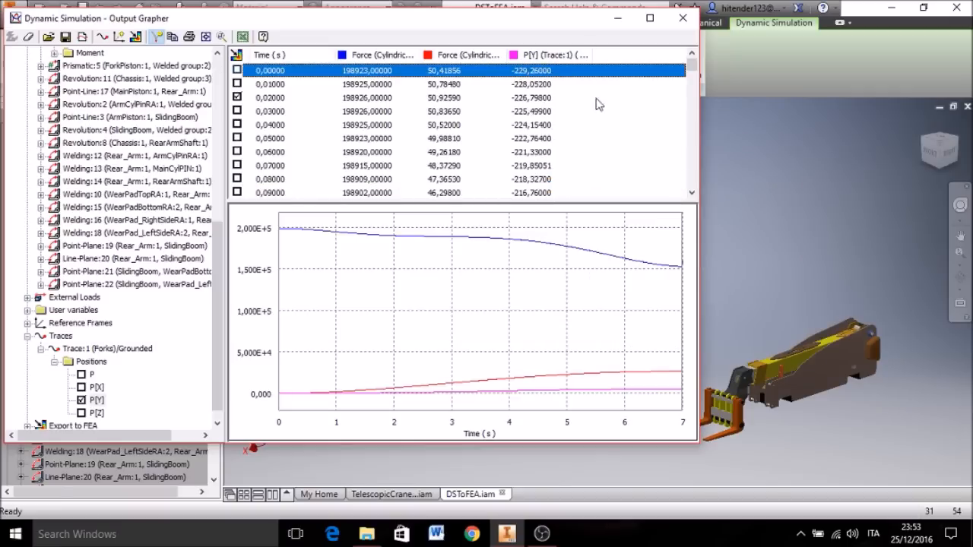
middle_click_drag(765, 309, 781, 230)
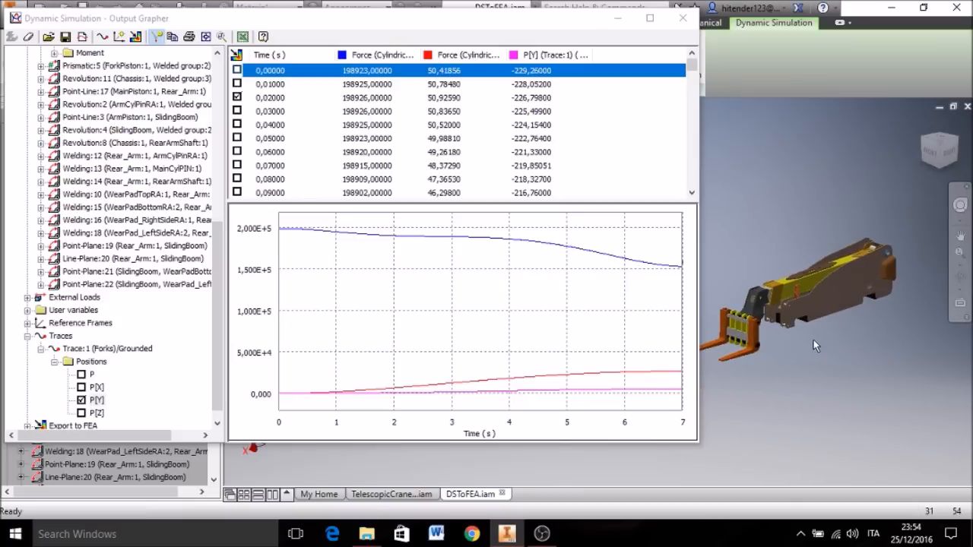
scroll(812, 343, "up", 5)
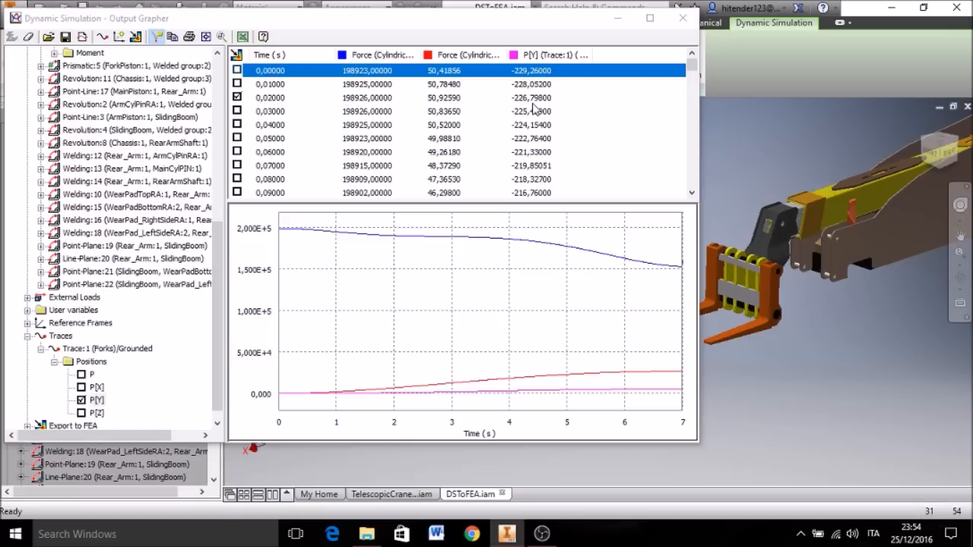
Step: Collapse the traces and standard joints and review the time steps stored under Export to FEA
scroll(76, 338, "down", 1)
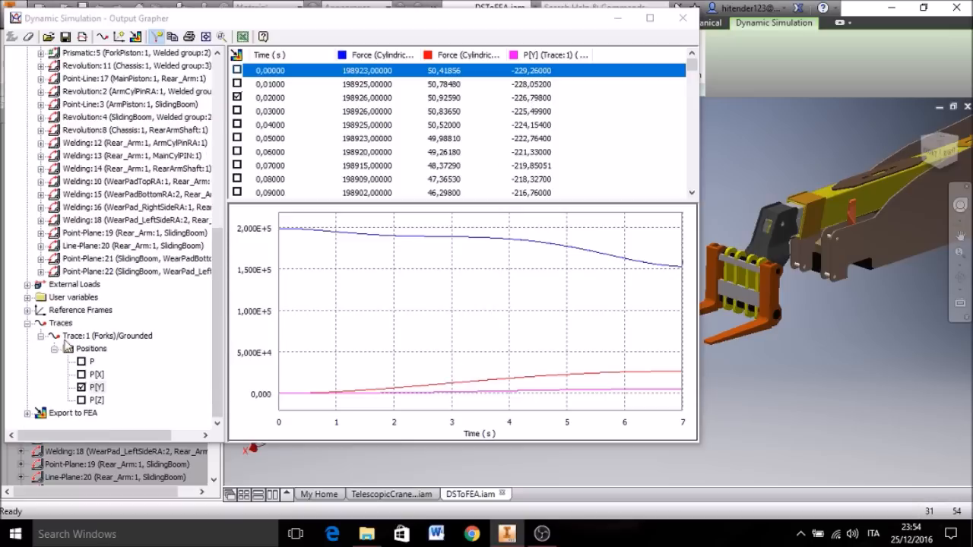
left_click(28, 324)
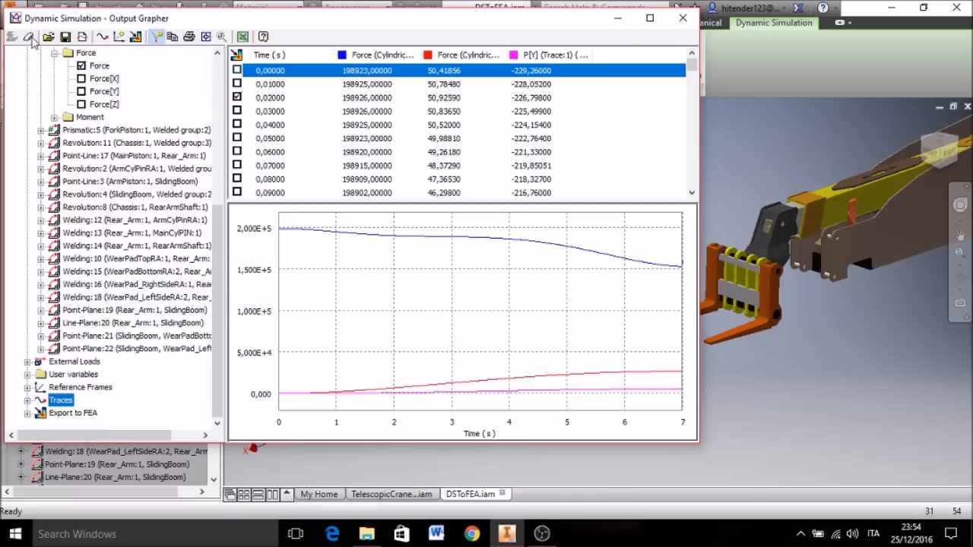
scroll(59, 72, "up", 2)
left_click(43, 68)
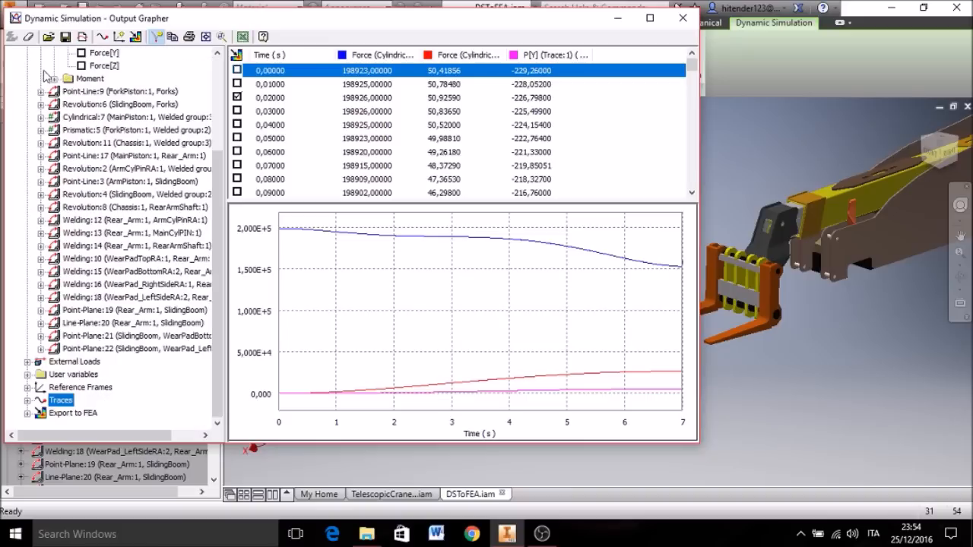
scroll(47, 92, "up", 3)
left_click(28, 65)
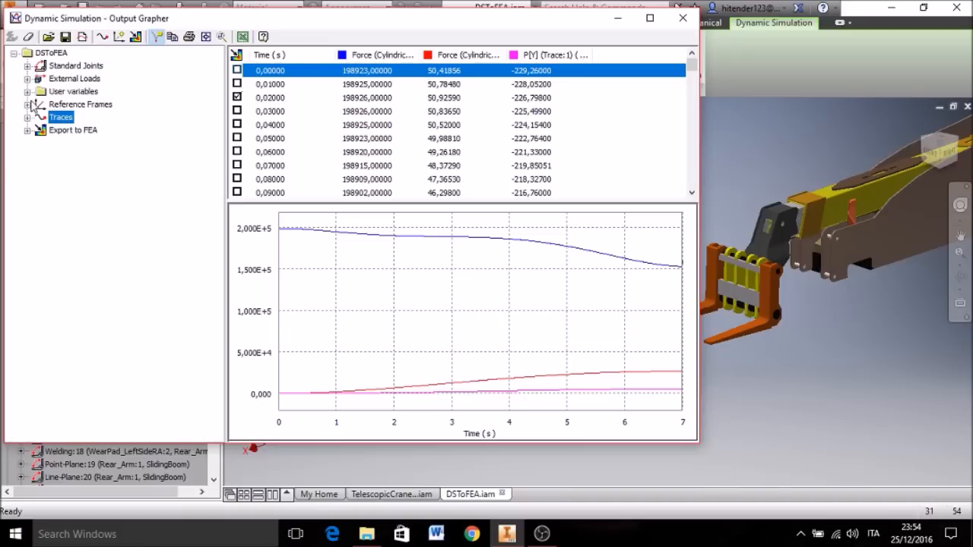
left_click(28, 130)
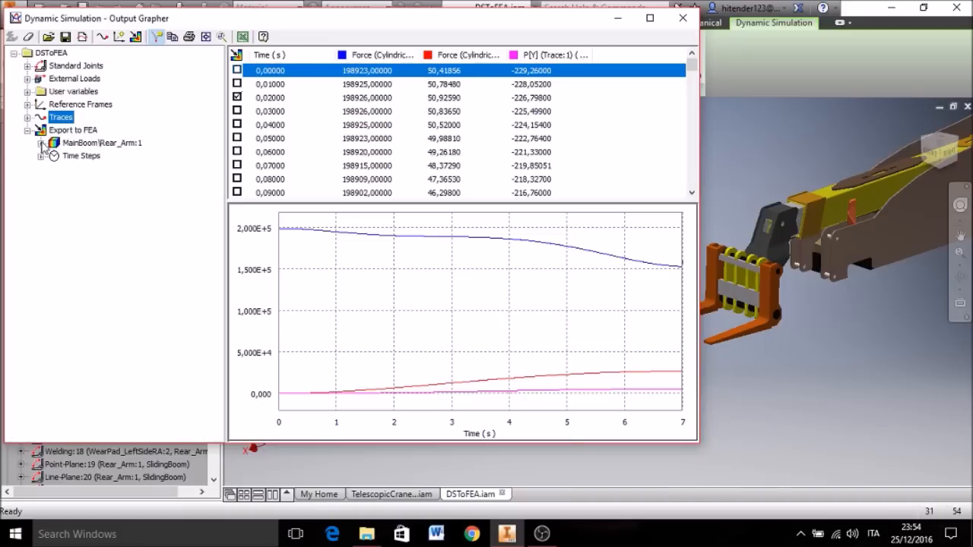
left_click(41, 156)
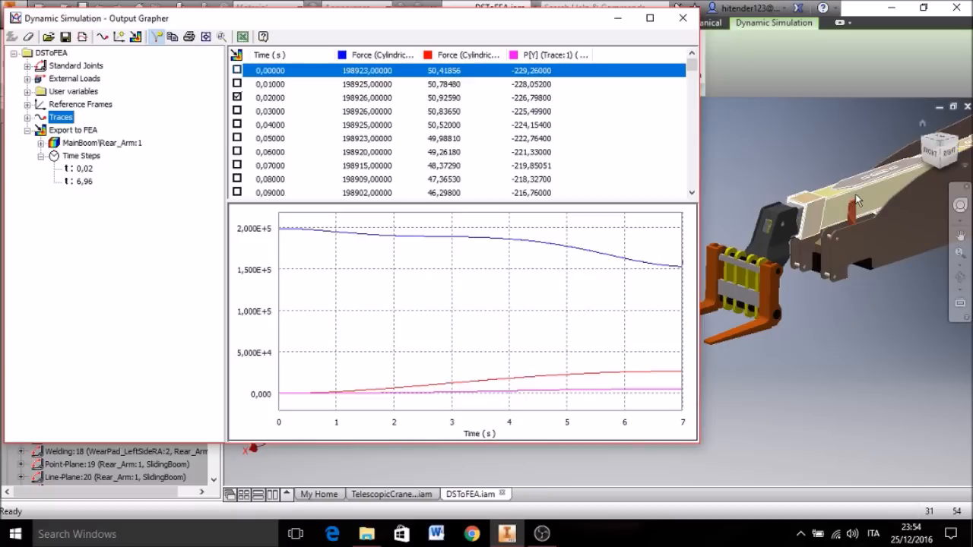
Step: Close the Output Grapher, bring the whole crane into view and finish the dynamic simulation
left_click(682, 18)
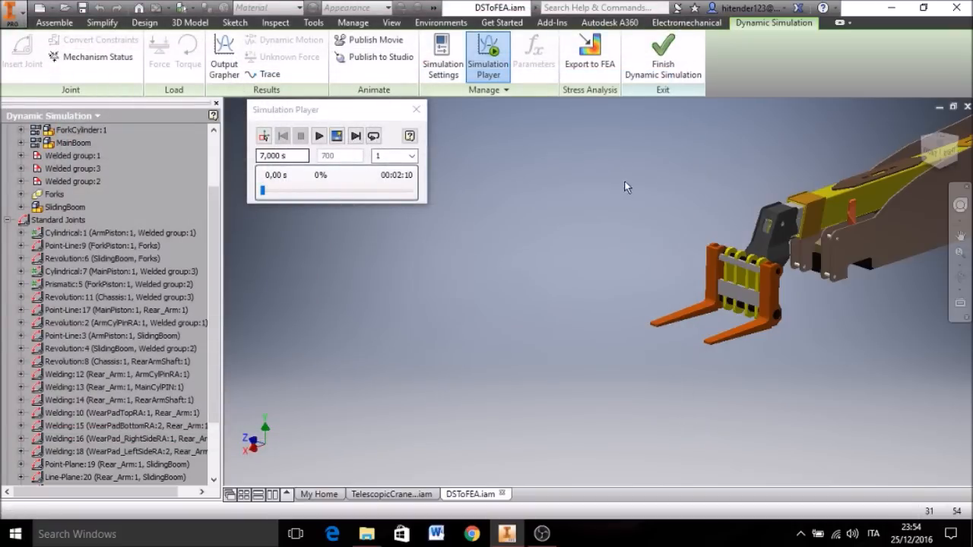
middle_click_drag(855, 116, 843, 121)
middle_click(842, 121)
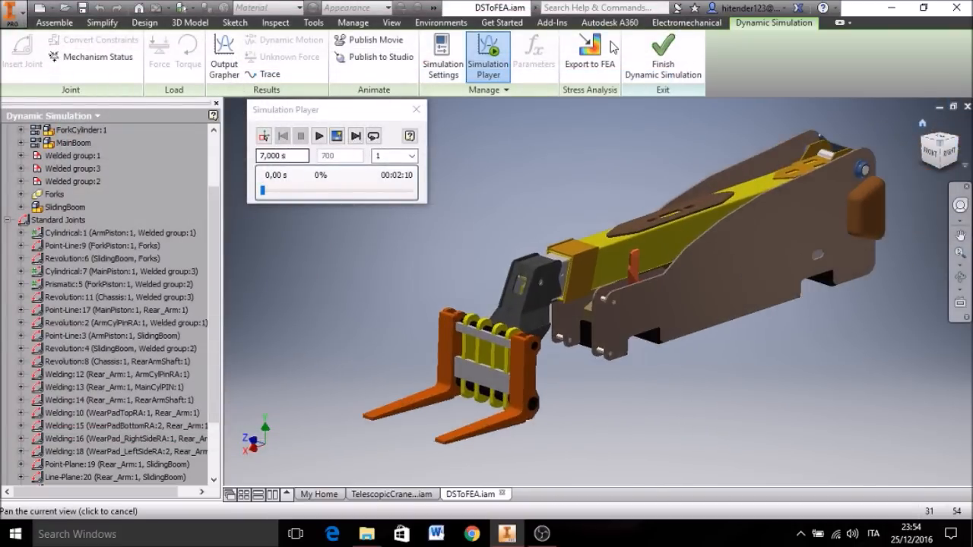
left_click(663, 65)
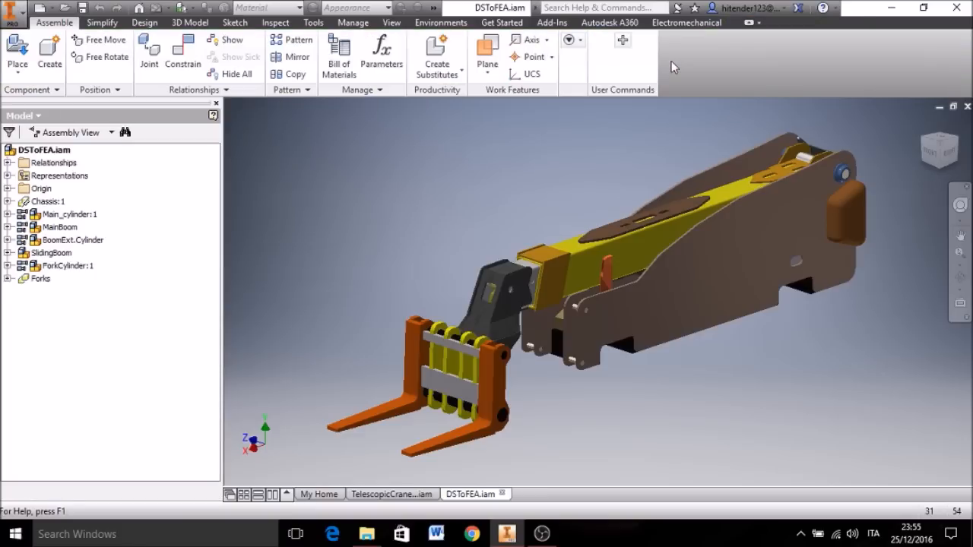
Step: Enter the Stress Analysis environment and start a new single-point static study with Motion Loads Analysis enabled
left_click(437, 23)
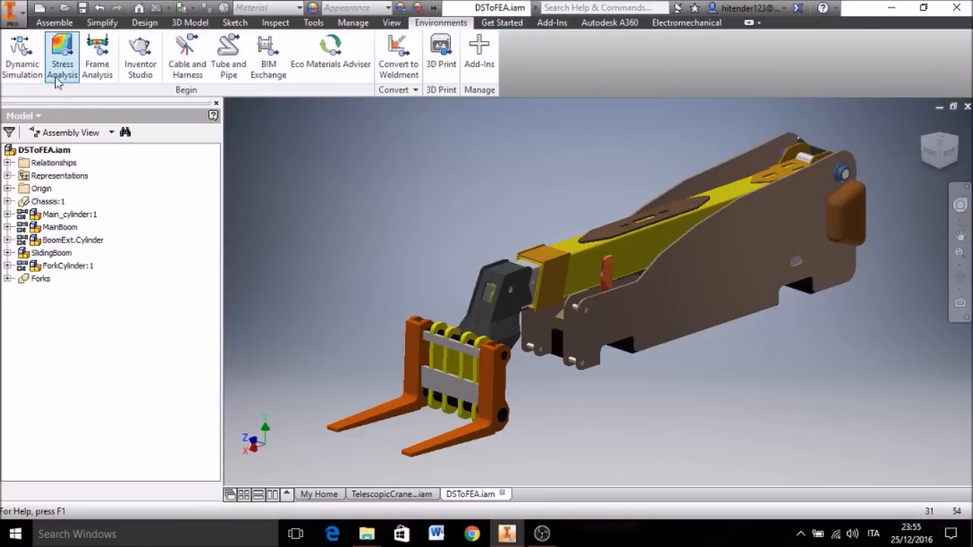
left_click(61, 65)
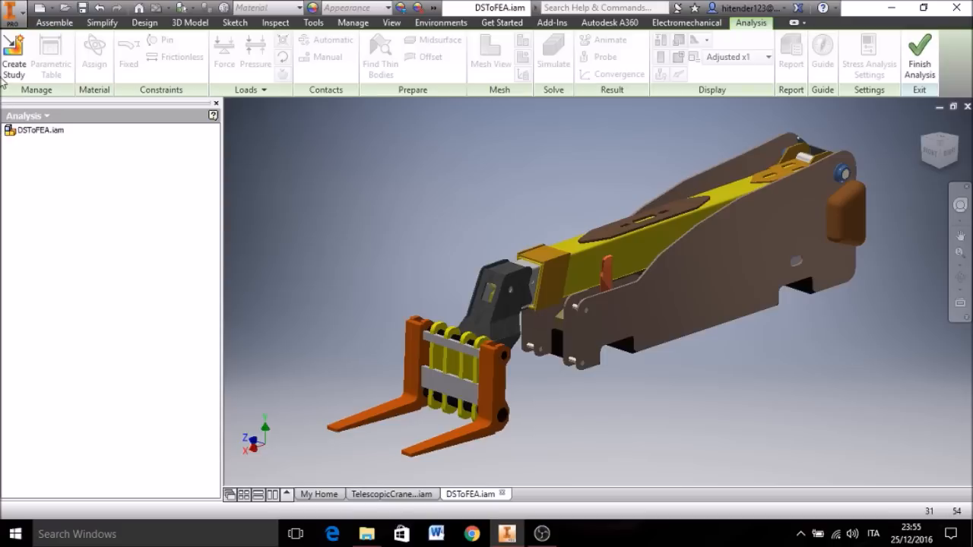
left_click(12, 66)
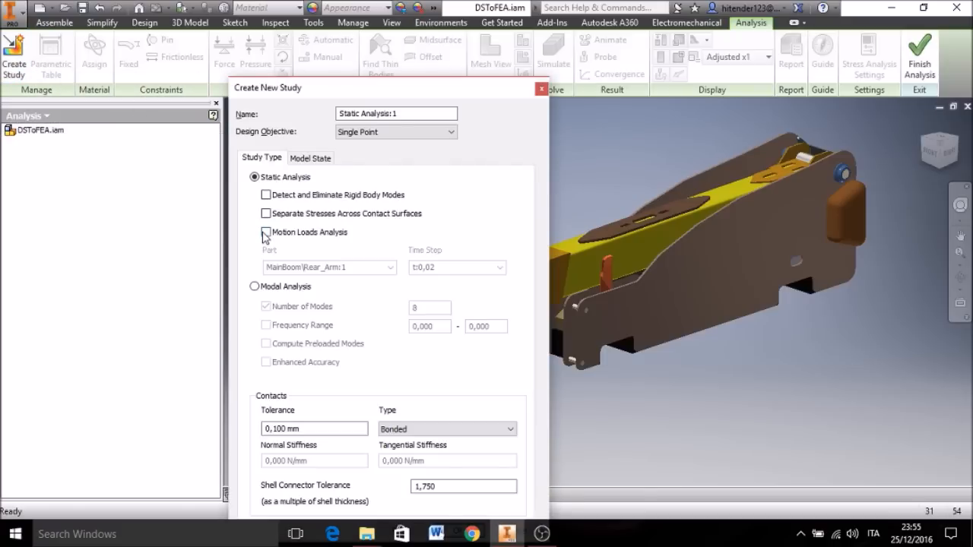
left_click(266, 233)
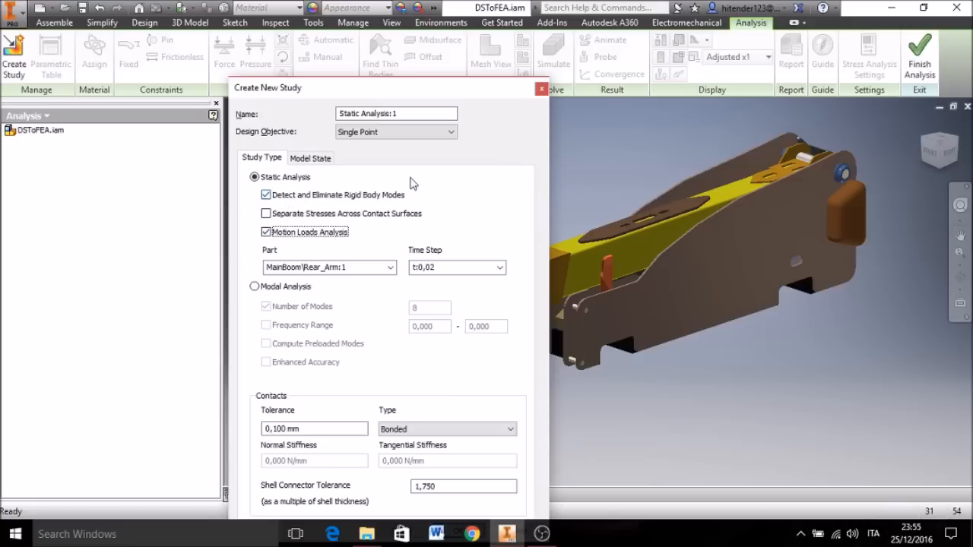
Step: Create the motion-loads static study for part MainBoom\Rear_Arm:1 at time step t:0,02
middle_click_drag(622, 168, 642, 240)
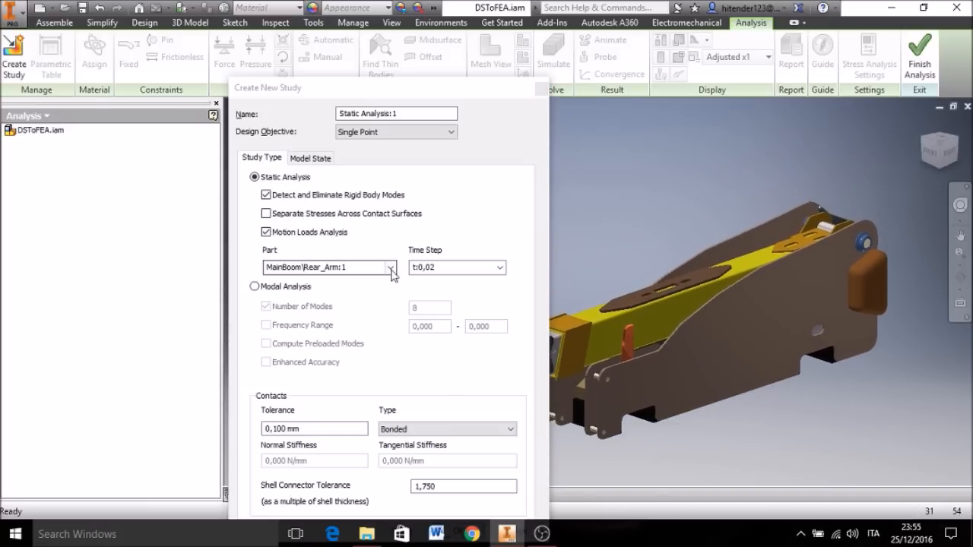
left_click(391, 269)
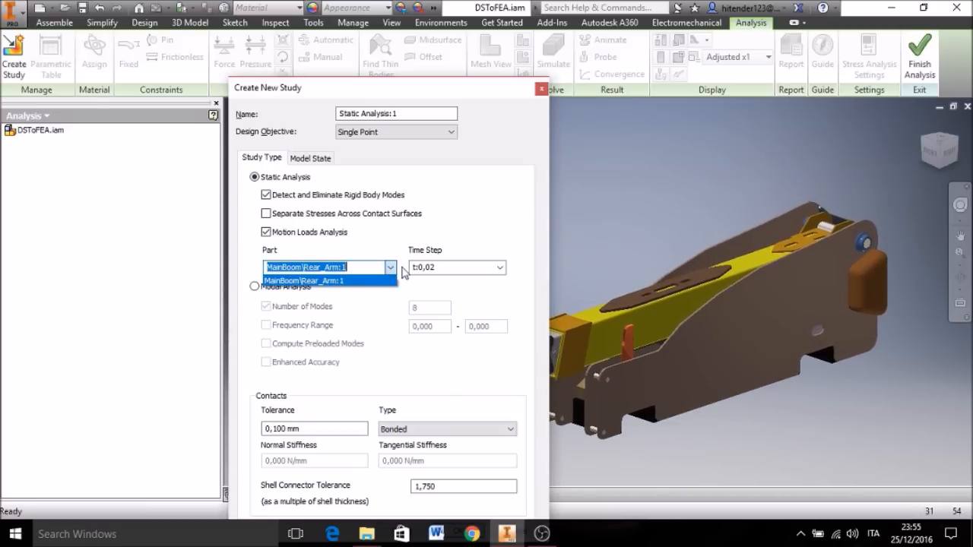
left_click(390, 268)
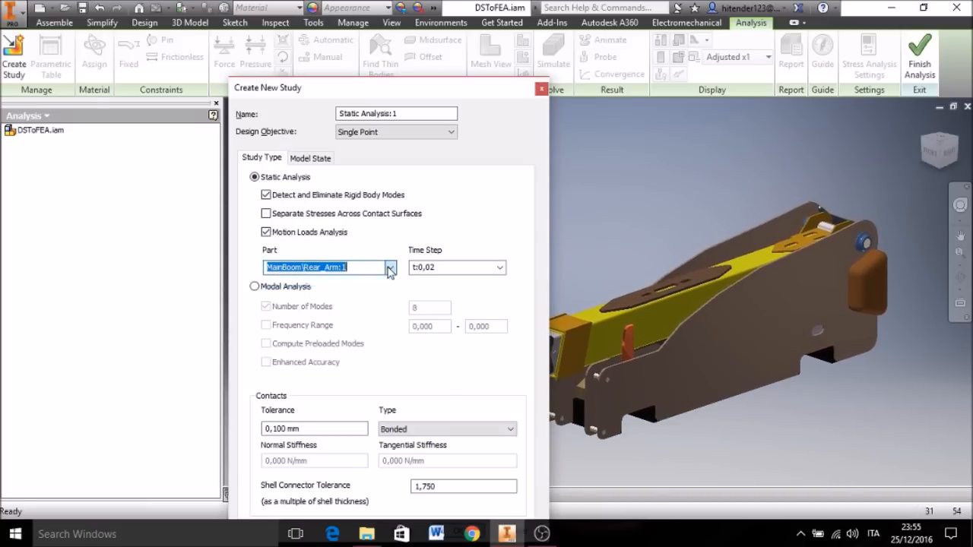
left_click(501, 269)
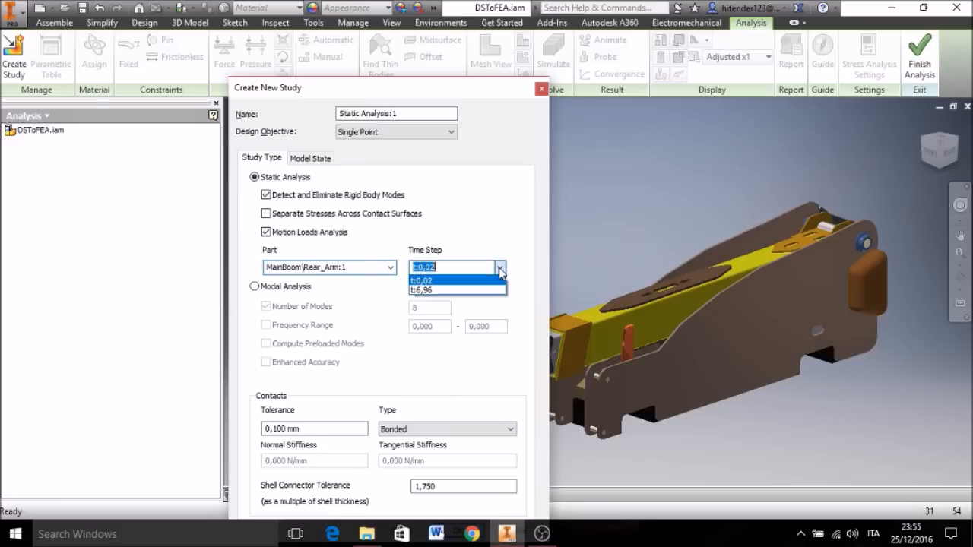
left_click(431, 283)
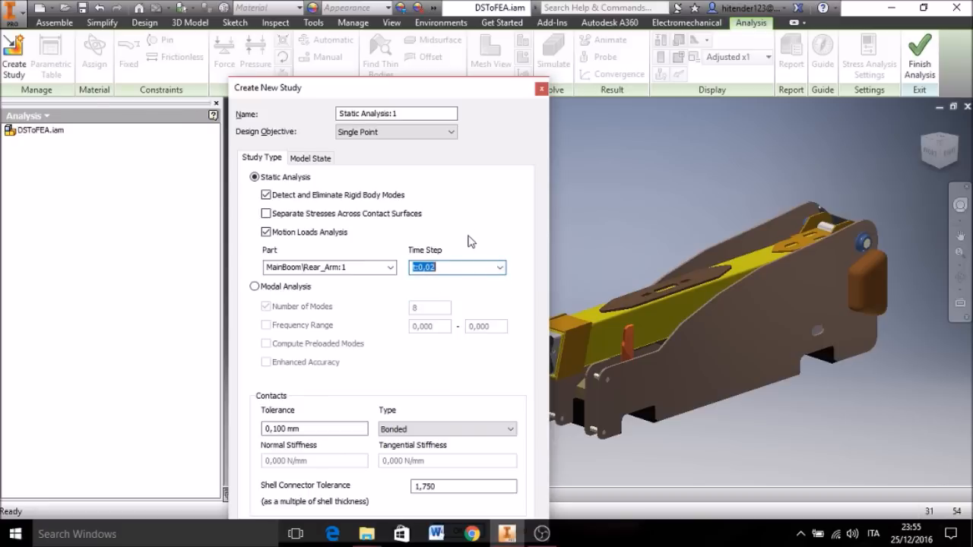
left_click_drag(471, 86, 425, 18)
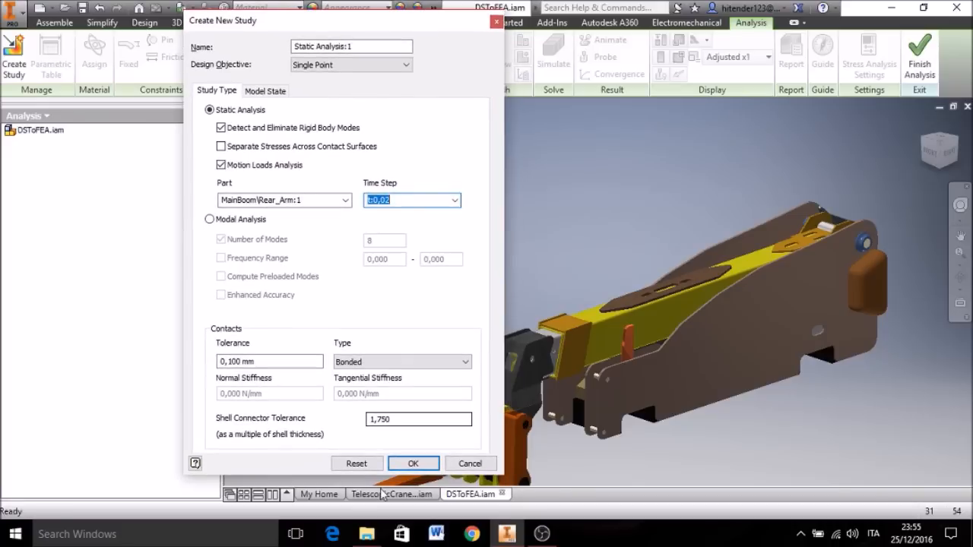
left_click(411, 463)
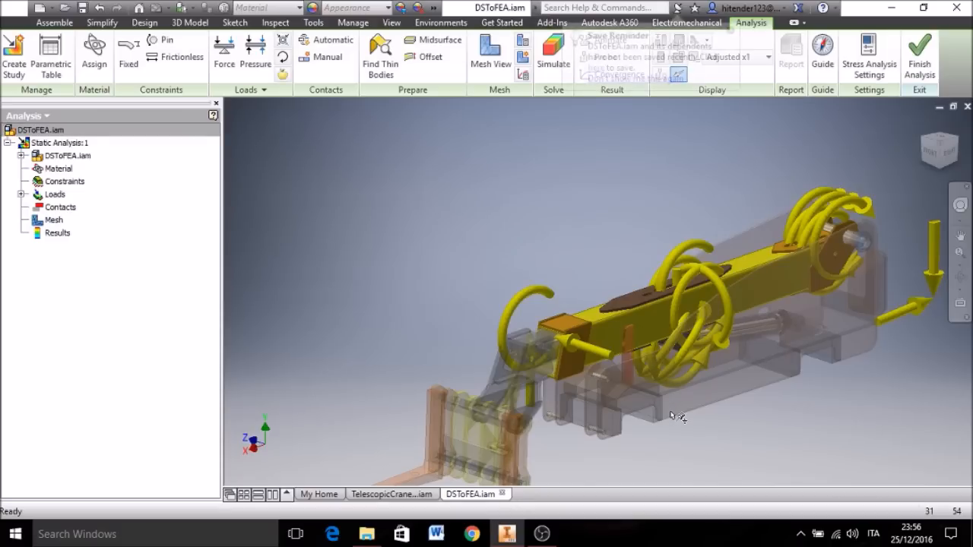
Step: Hide the load symbols on the boom and generate the contacts automatically
middle_click_drag(764, 410, 656, 317)
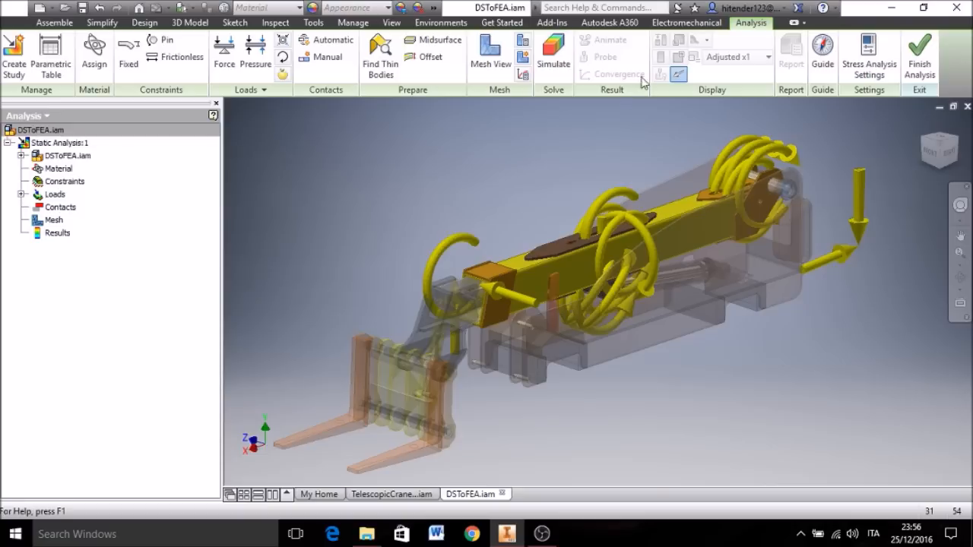
left_click(679, 76)
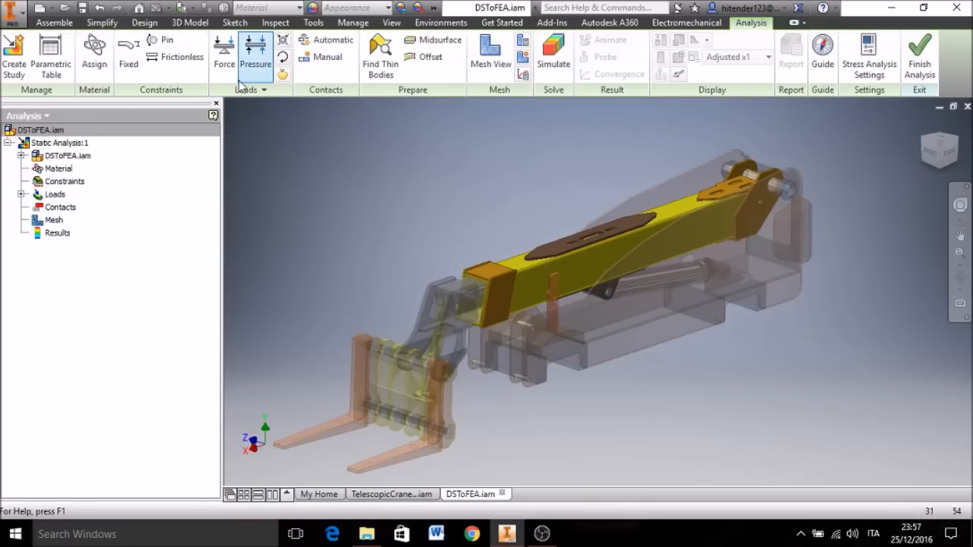
left_click(320, 41)
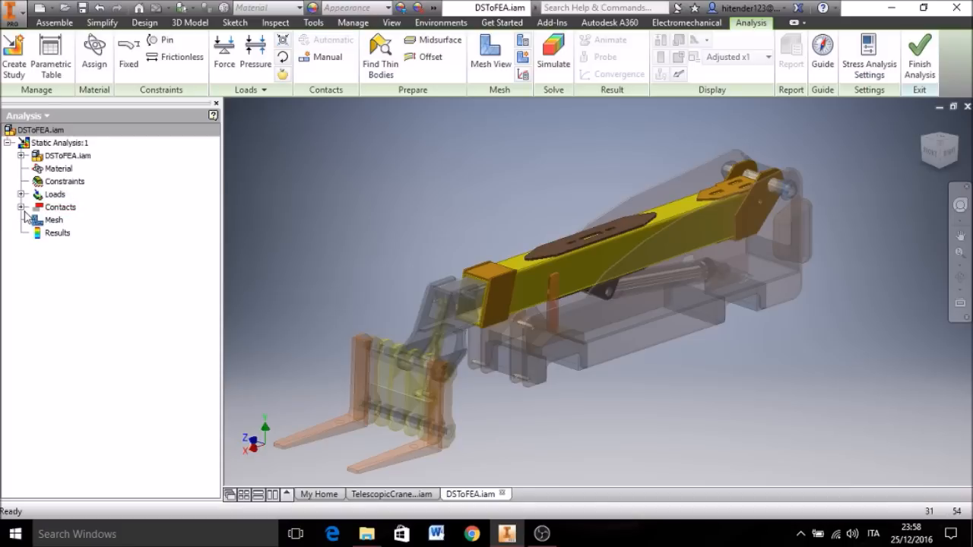
Step: Examine which rear arm bodies each generated bonded contact joins, with the browser widened to read the full names
left_click(23, 207)
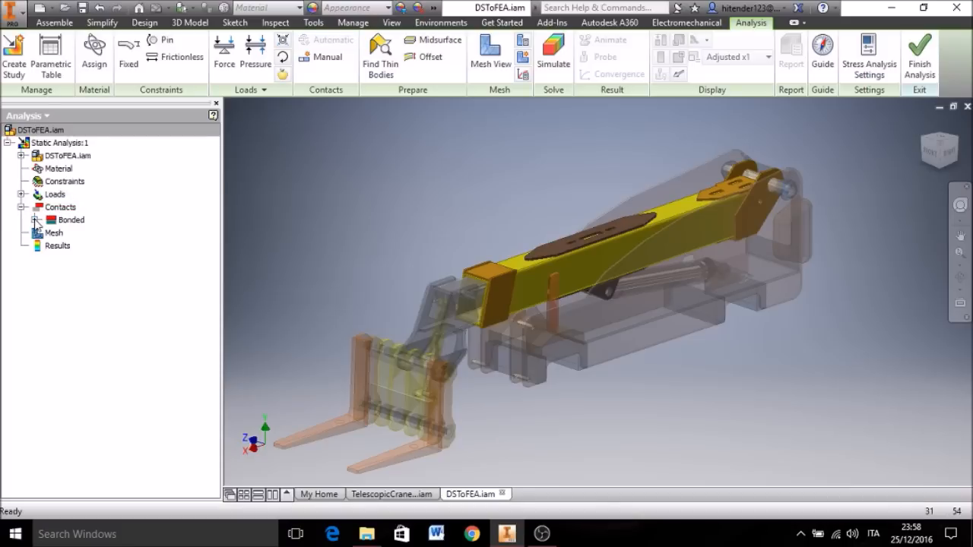
left_click(35, 219)
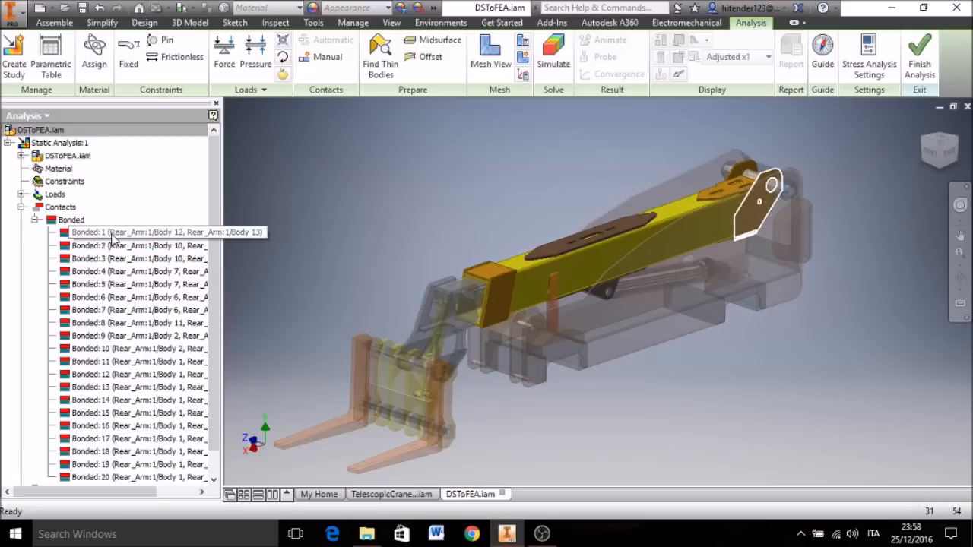
left_click(157, 238)
left_click_drag(223, 208, 287, 209)
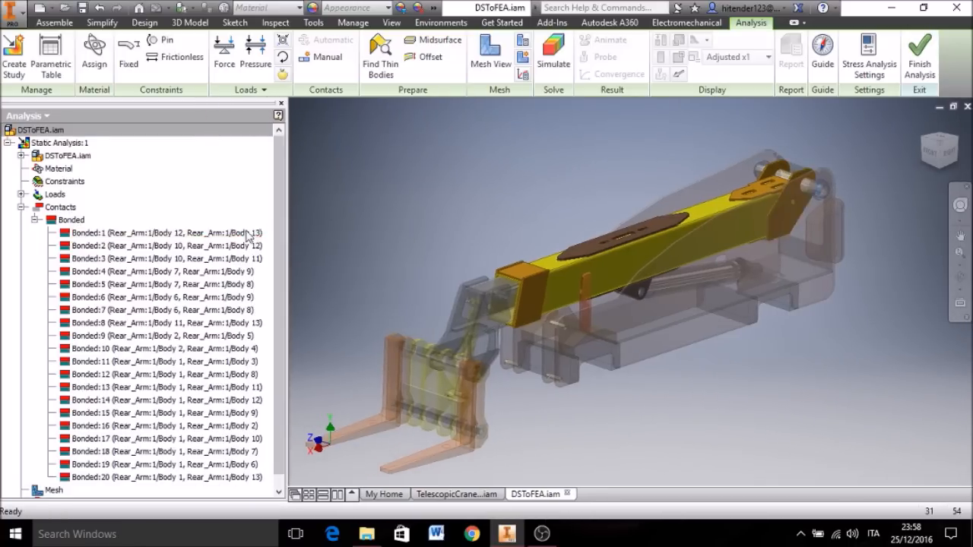
left_click(131, 245)
left_click(128, 259)
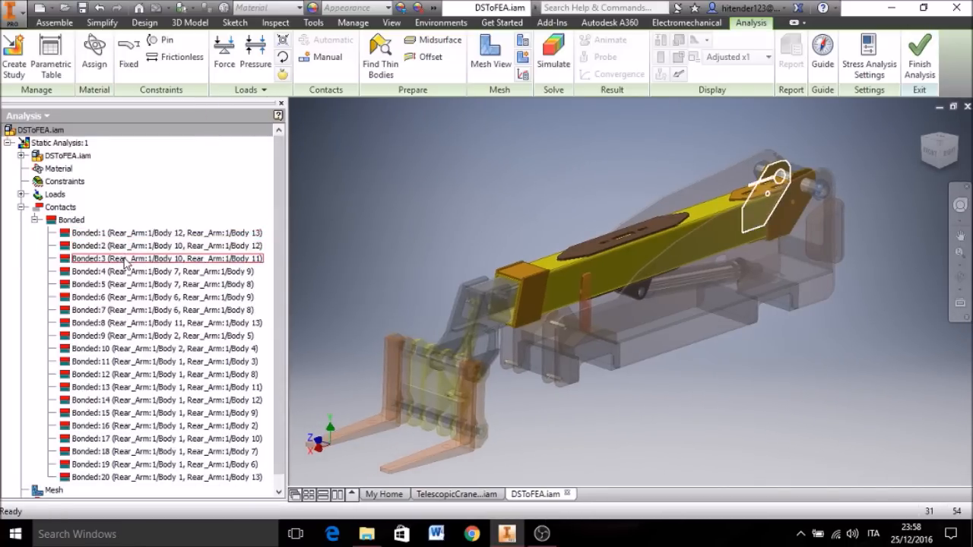
left_click(125, 272)
left_click(122, 284)
left_click(120, 297)
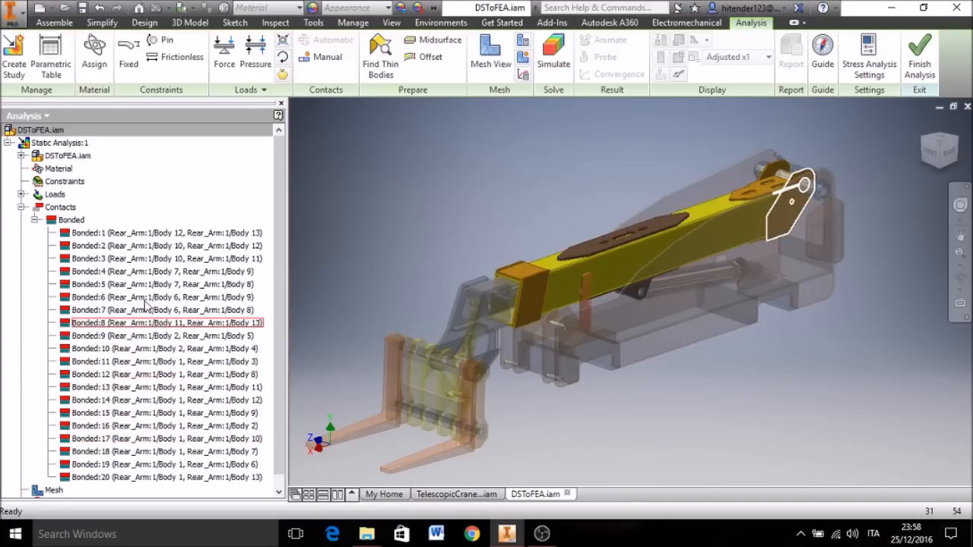
left_click(35, 221)
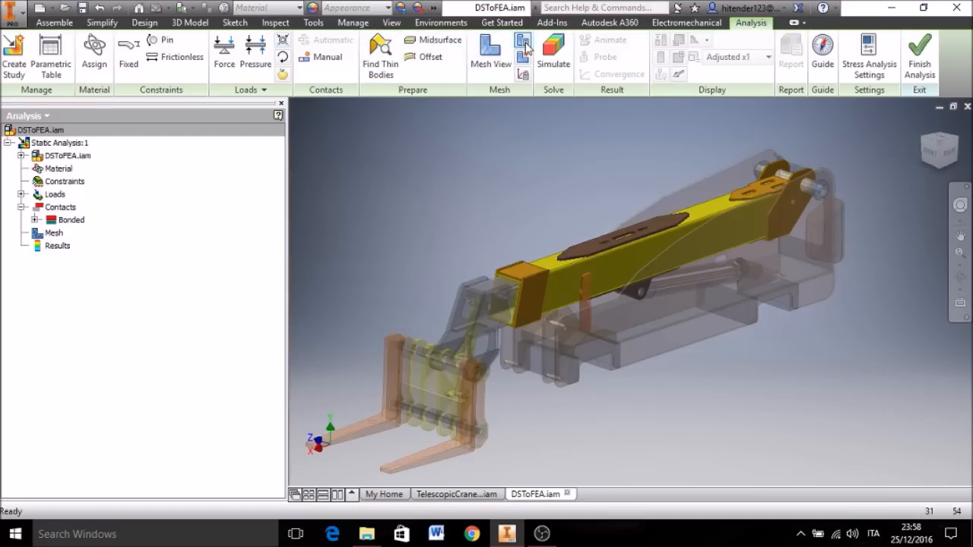
Step: Halve the average element size to 0,050 in the mesh settings and enable curved mesh elements
left_click(524, 48)
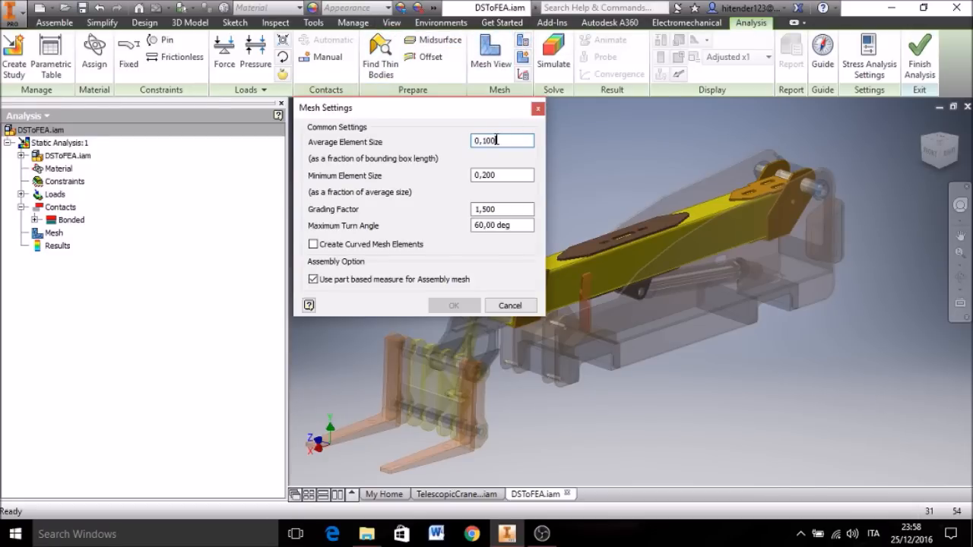
left_click(496, 140)
type("/2")
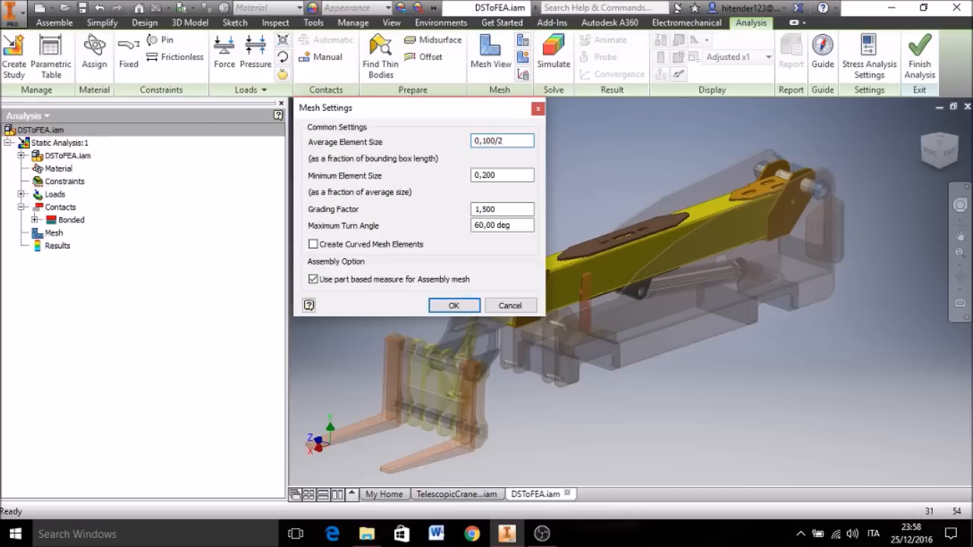
left_click(313, 245)
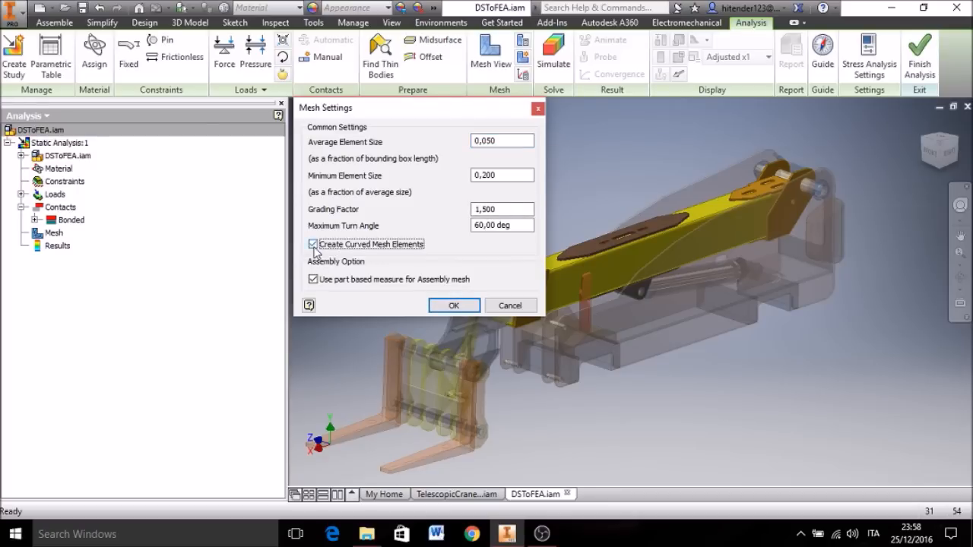
left_click(449, 306)
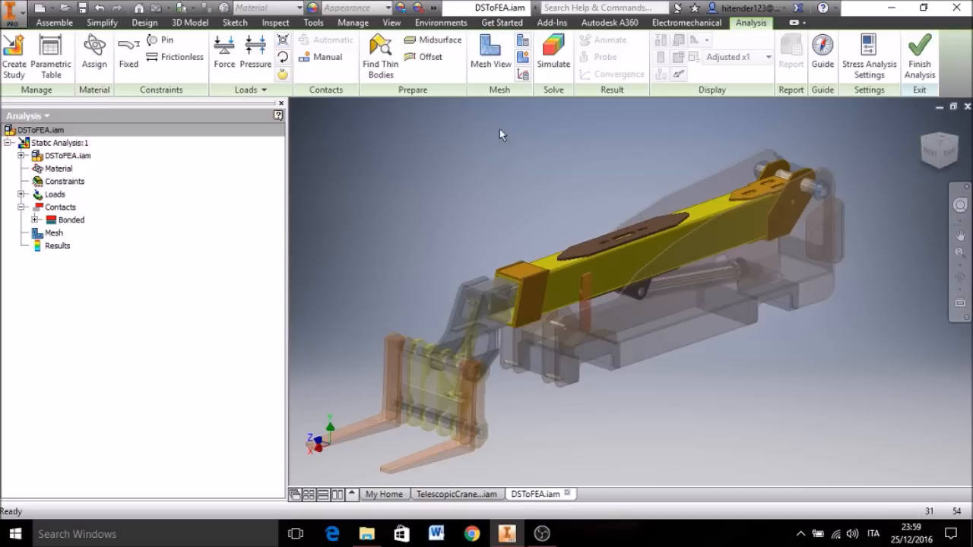
Step: Display the rear arm's mesh and inspect it from the front collar to the rear pivot plates
left_click(491, 55)
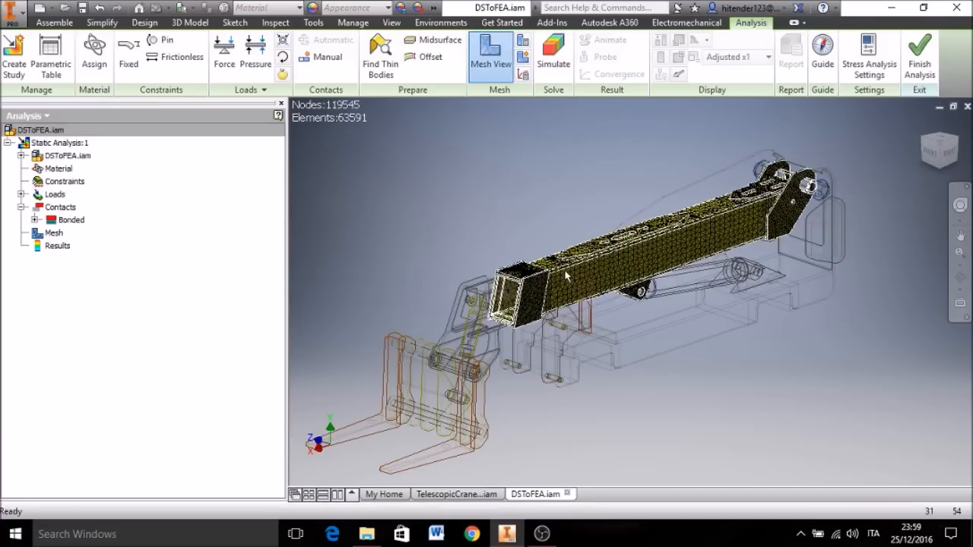
scroll(552, 271, "up", 5)
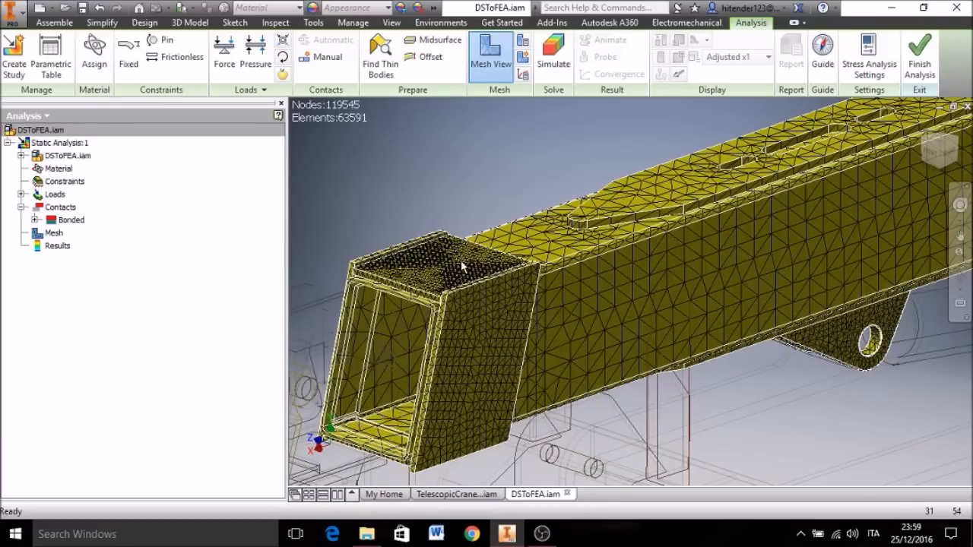
scroll(437, 286, "up", 3)
scroll(451, 288, "down", 5)
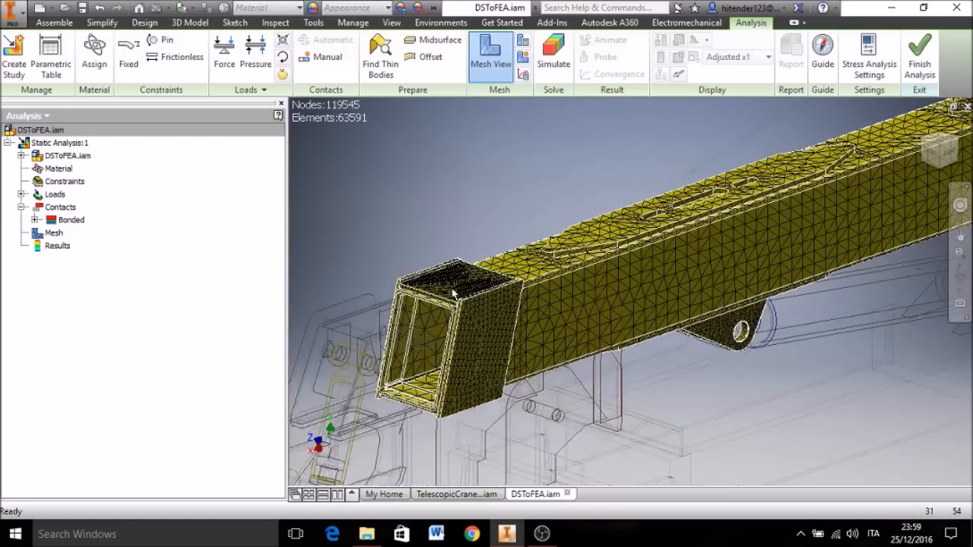
middle_click_drag(516, 372, 436, 380)
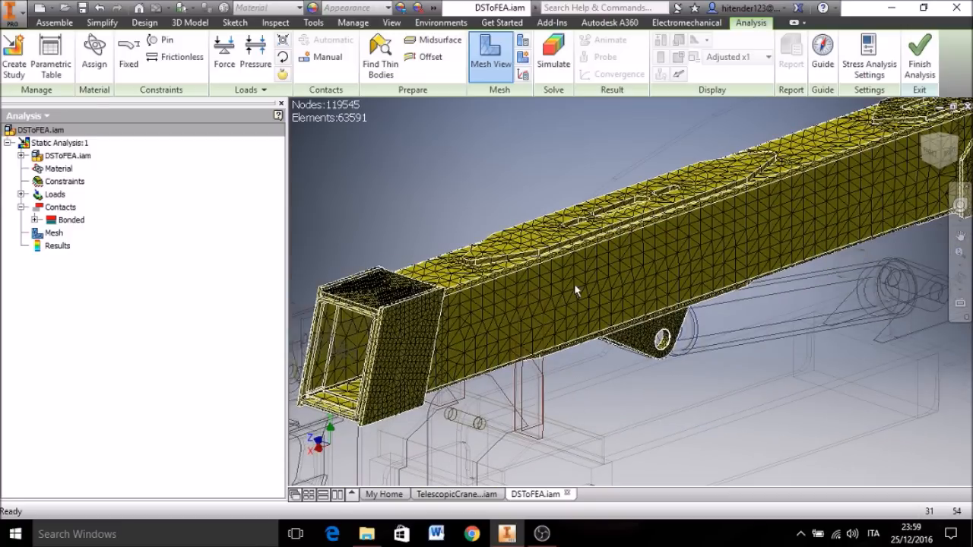
middle_click_drag(574, 285, 500, 373)
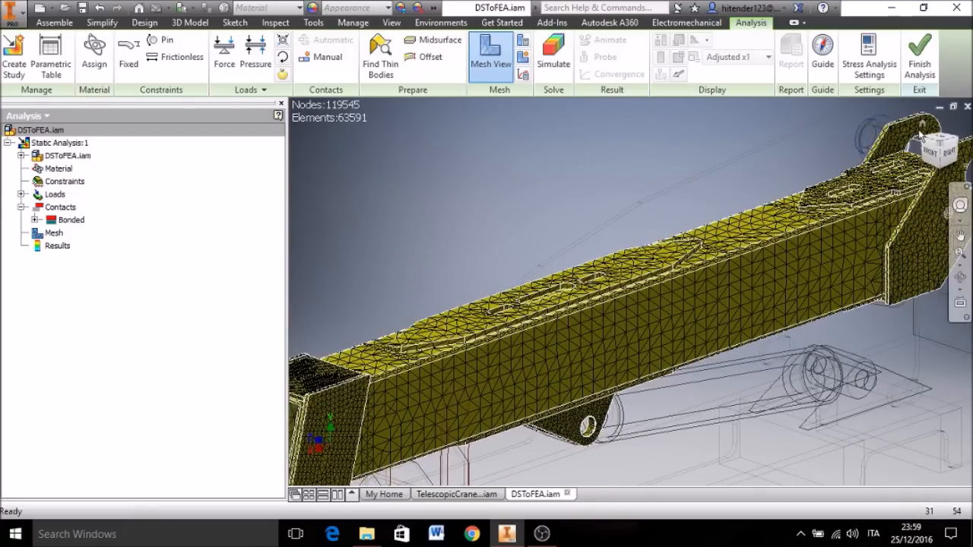
left_click(920, 133)
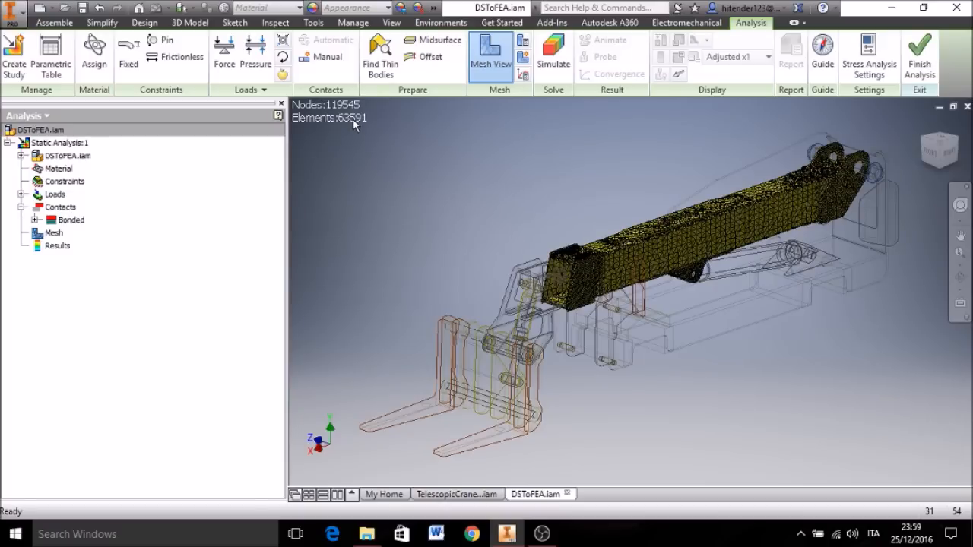
Step: Turn off the mesh display and run the static stress simulation
left_click(498, 67)
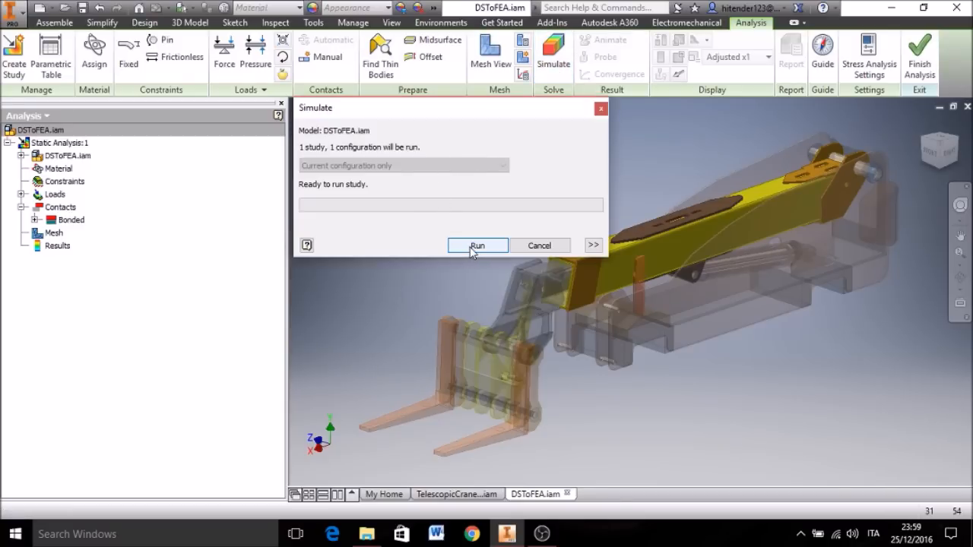
left_click(473, 246)
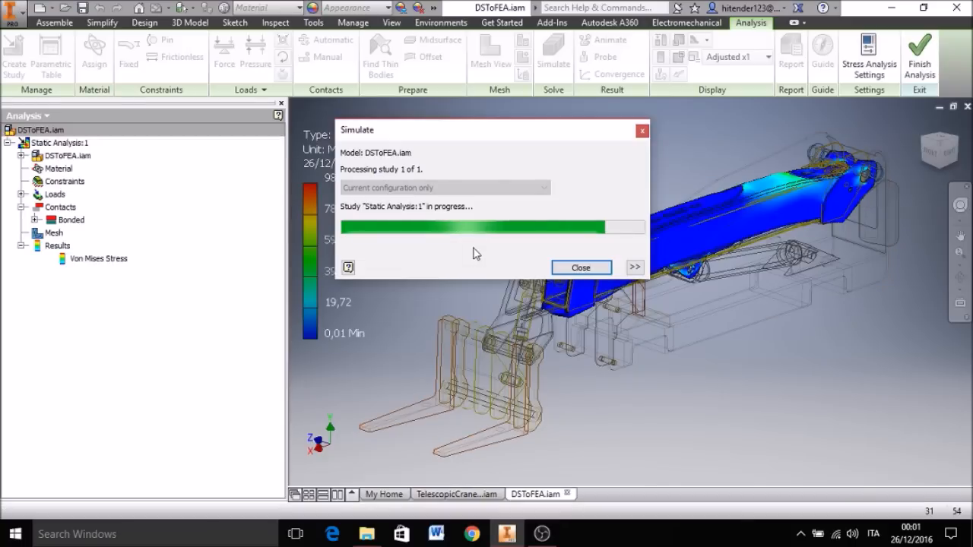
middle_click_drag(571, 181, 560, 216)
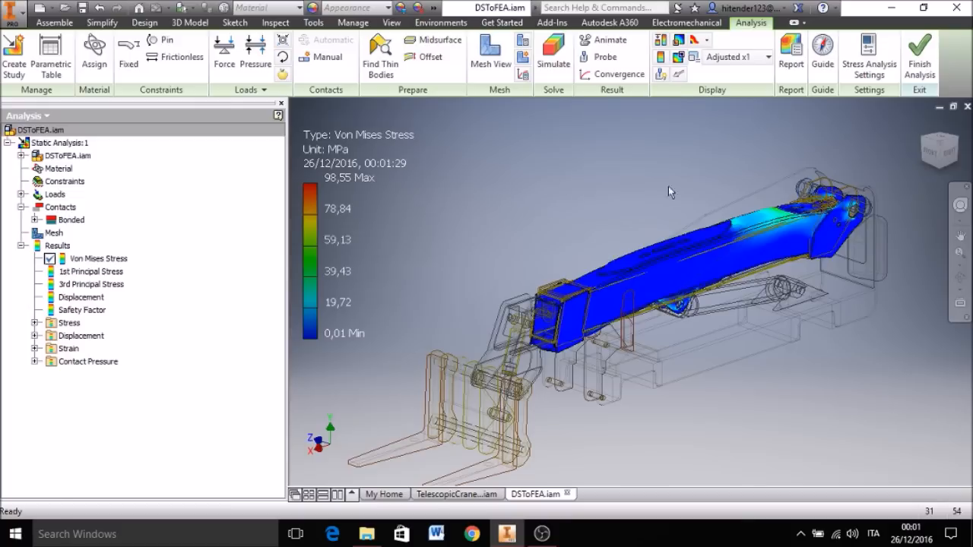
Step: Replace the automatic maximum of the Von Mises stress colour bar with 40 MPa
left_click(660, 58)
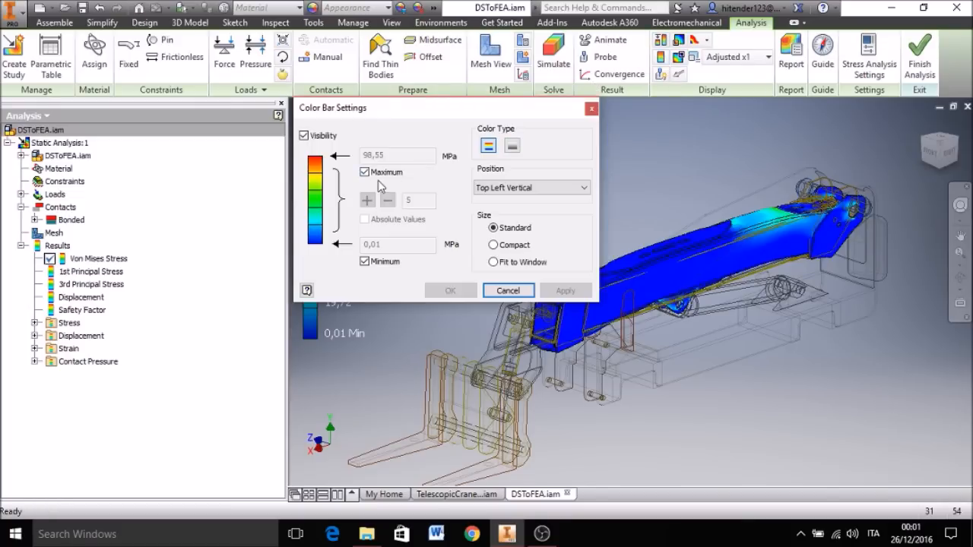
left_click(365, 174)
left_click_drag(393, 155, 365, 155)
type("40")
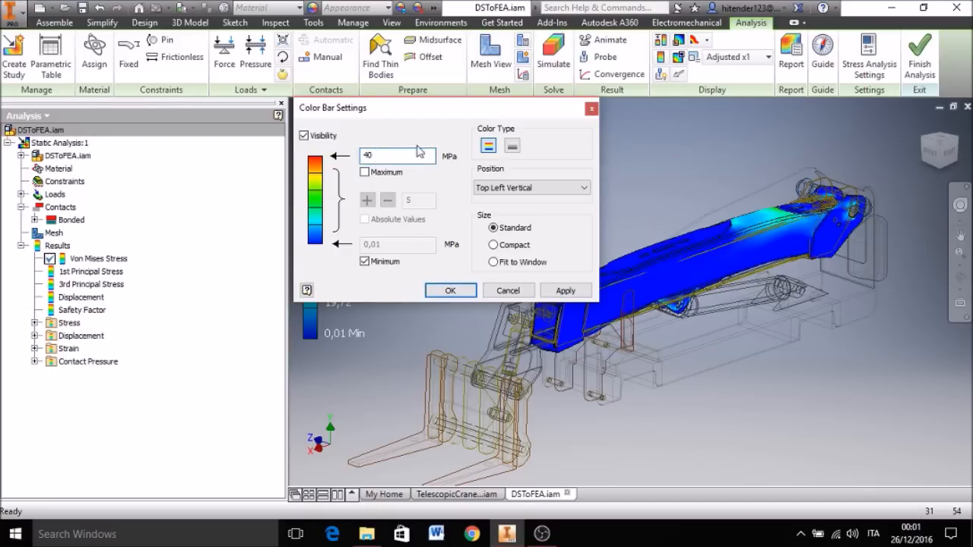
left_click(449, 292)
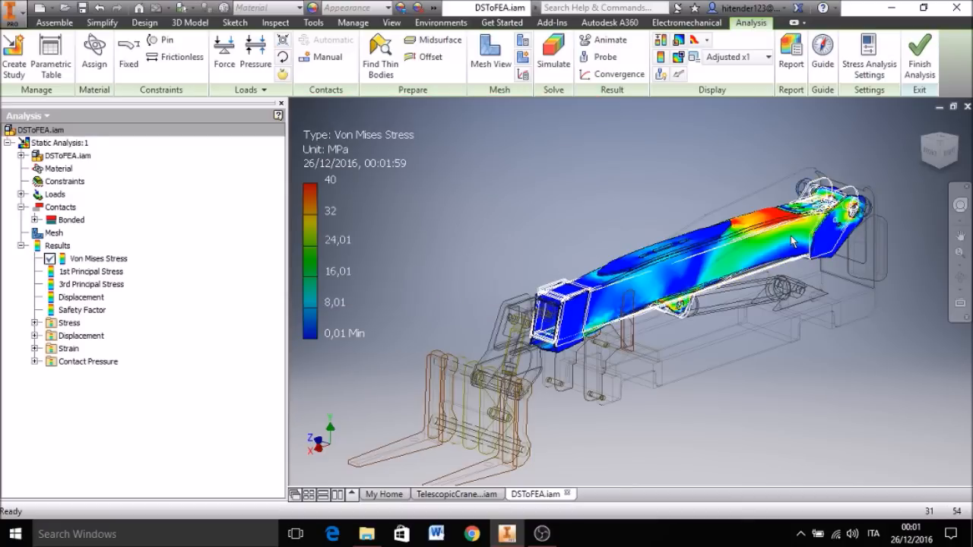
Step: Show the maximum stress marker on the rear arm and inspect its location near the cylinder bracket
scroll(791, 236, "up", 4)
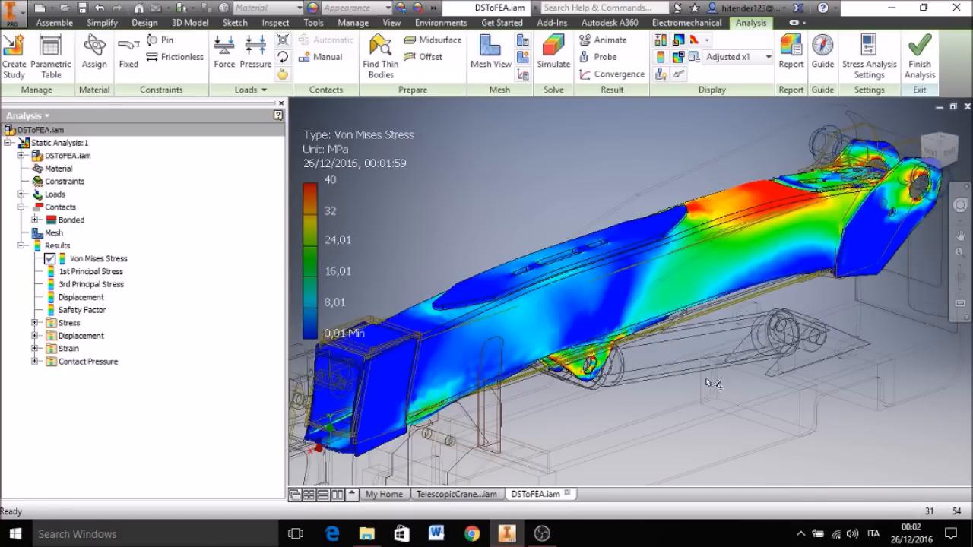
left_click(677, 41)
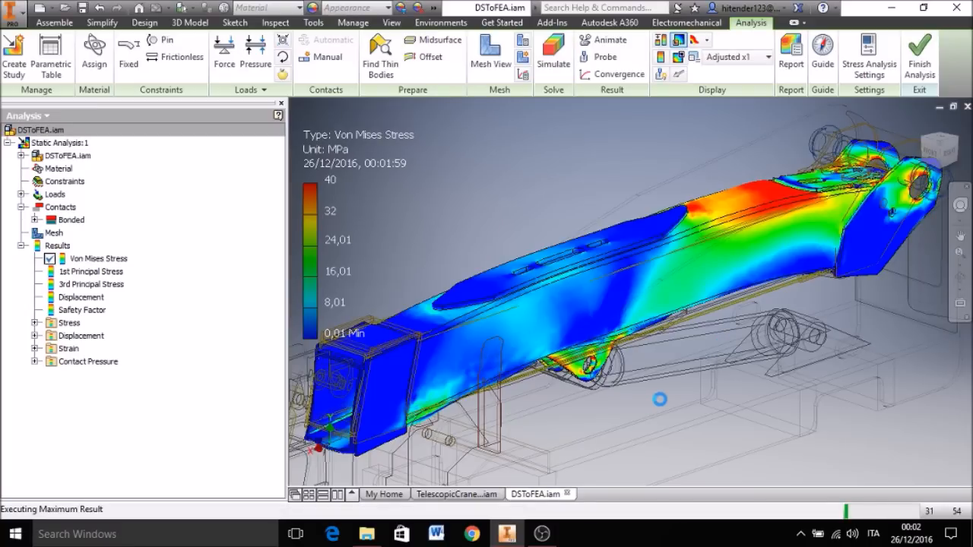
middle_click_drag(632, 396, 899, 345, "shift")
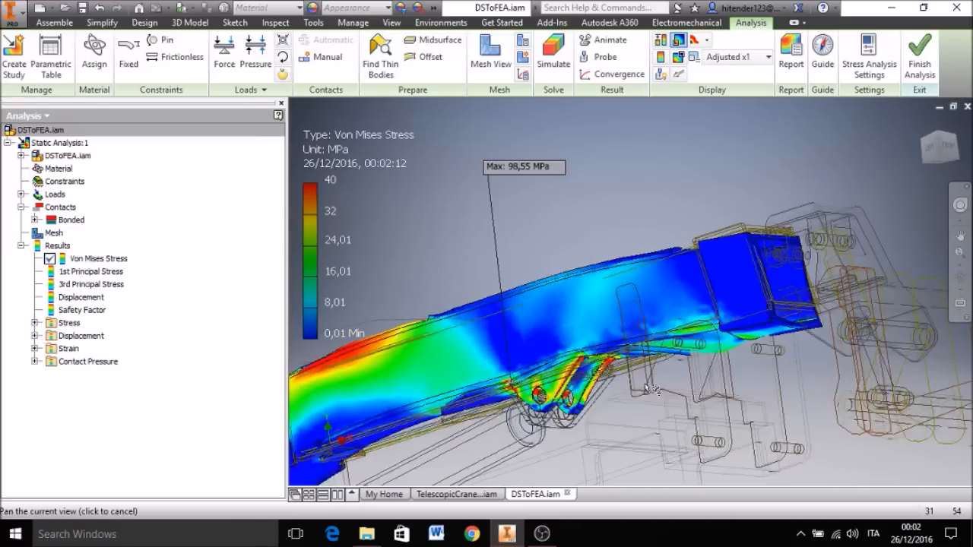
Step: Examine the Von Mises stress around the maximum marker and the cylinder bracket's pin holes on the rear arm
scroll(518, 395, "down", 6)
middle_click_drag(527, 372, 528, 372, "shift")
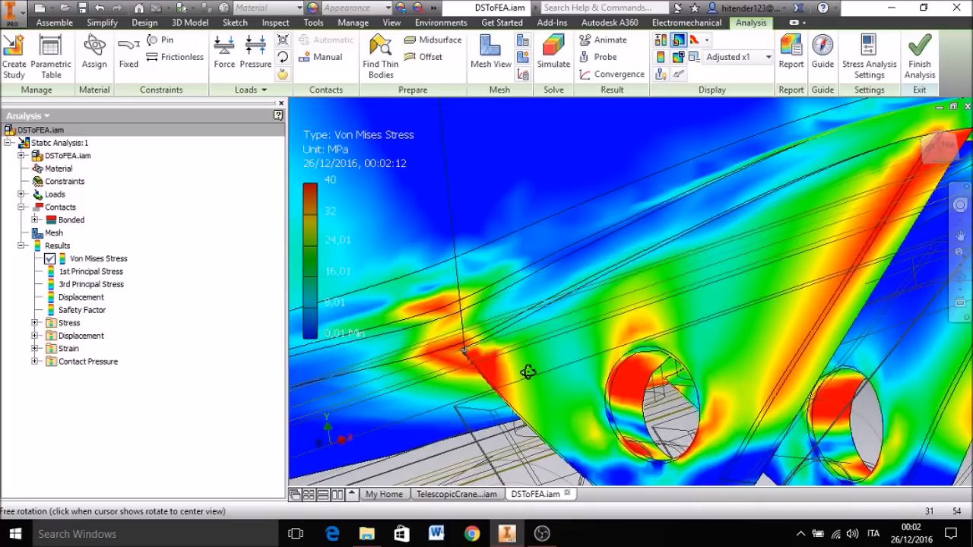
scroll(475, 383, "up", 5)
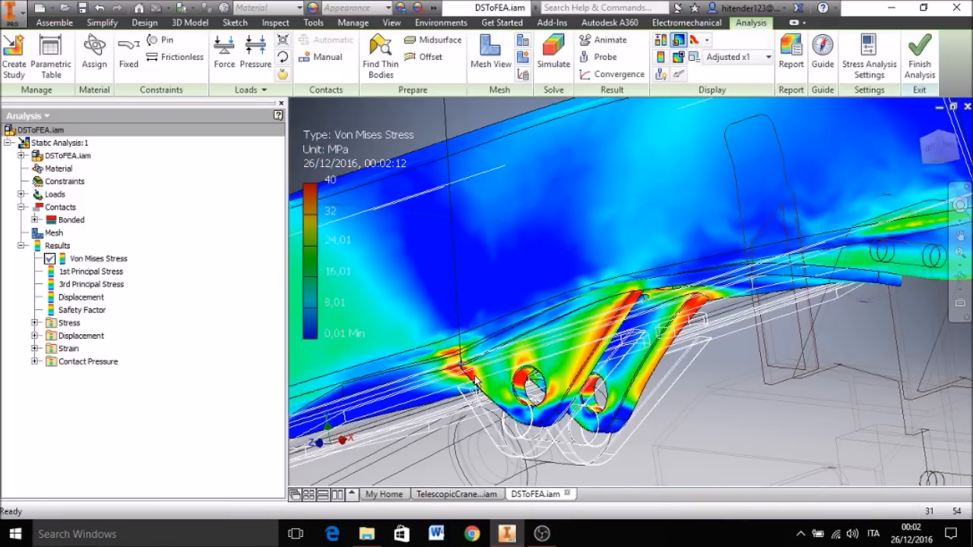
scroll(493, 367, "up", 3)
scroll(512, 328, "up", 3)
middle_click_drag(511, 328, 509, 359)
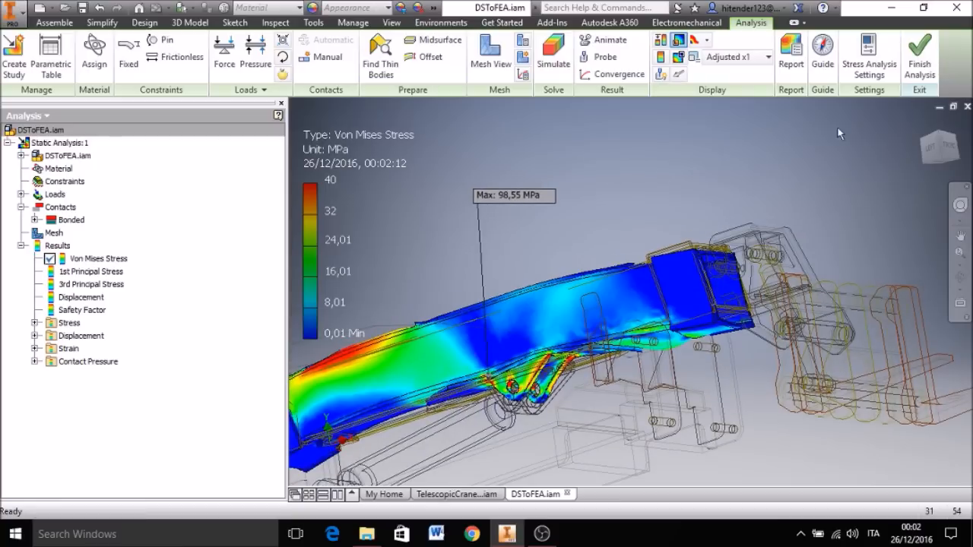
left_click(922, 123)
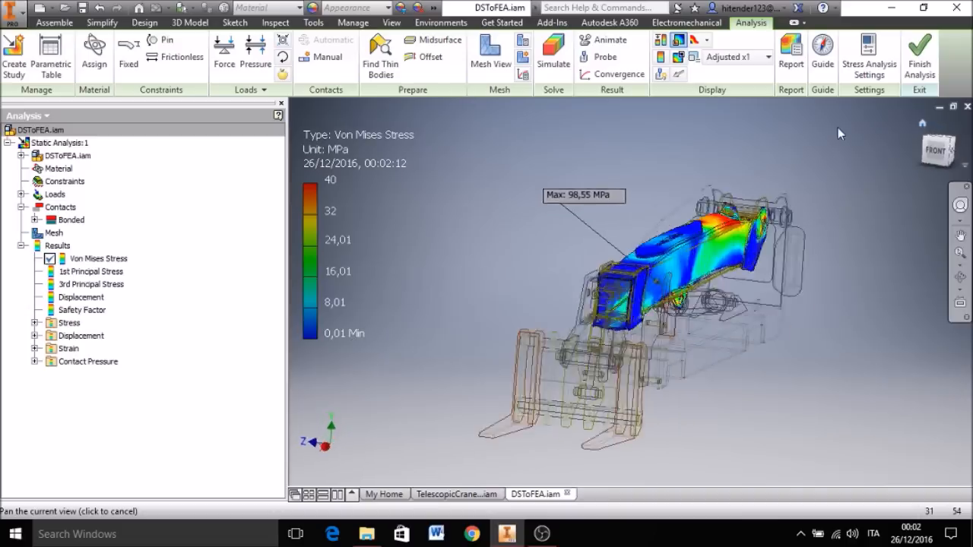
Step: Probe the Von Mises stress on the red area of the rear arm's top face, beside the rear reinforcement plate
left_click(600, 57)
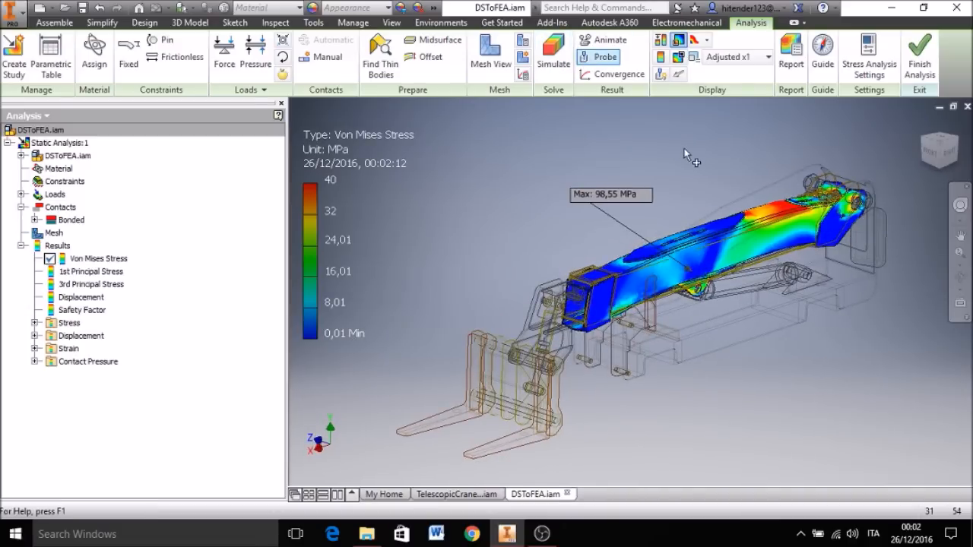
scroll(791, 212, "up", 3)
left_click(789, 207)
middle_click_drag(788, 207, 705, 239)
scroll(706, 239, "up", 3)
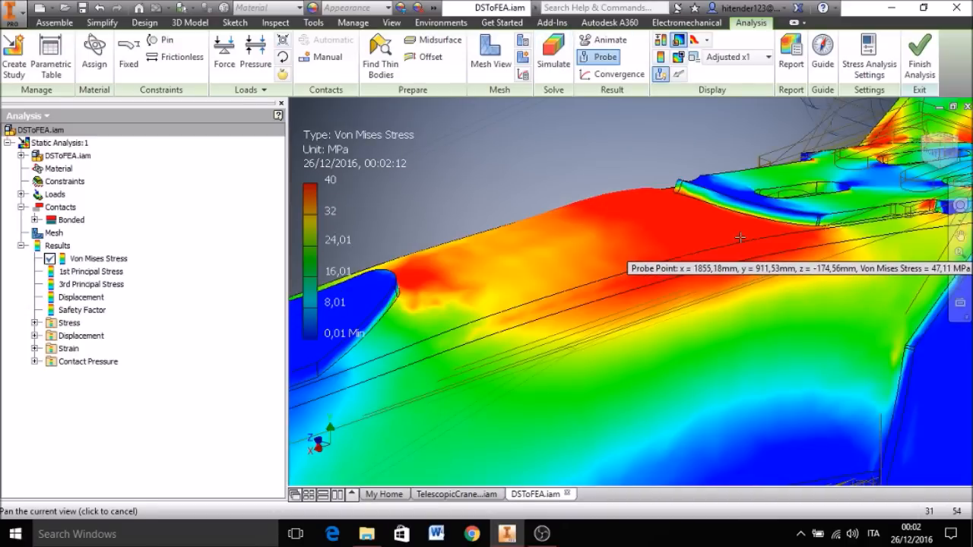
left_click(715, 226)
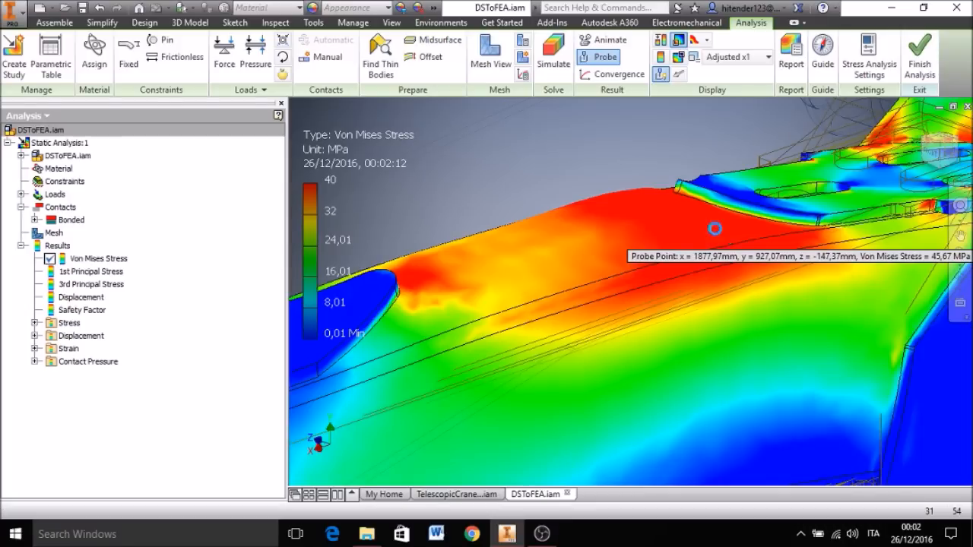
scroll(716, 229, "down", 5)
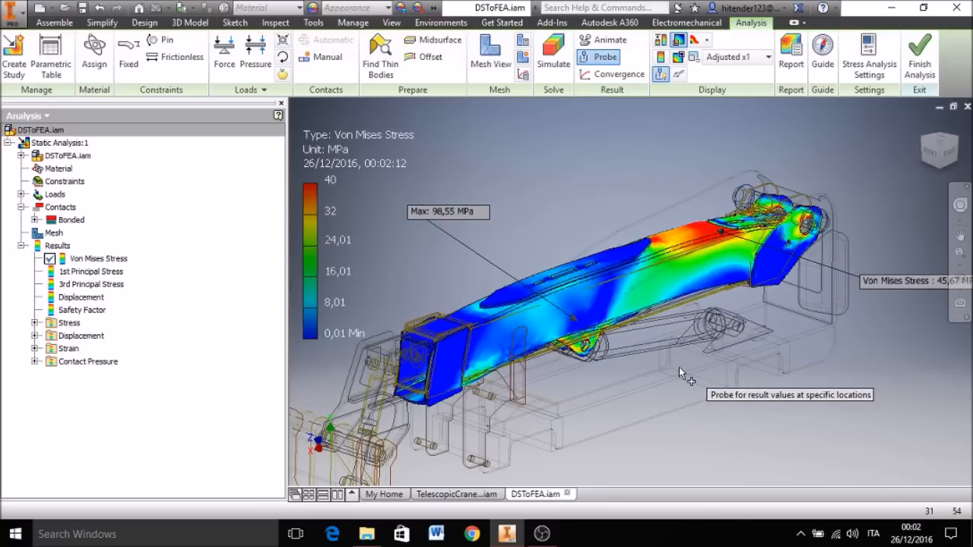
mouse_move(950, 285)
middle_mouse_down()
mouse_move(894, 297)
mouse_move(948, 277)
middle_mouse_up()
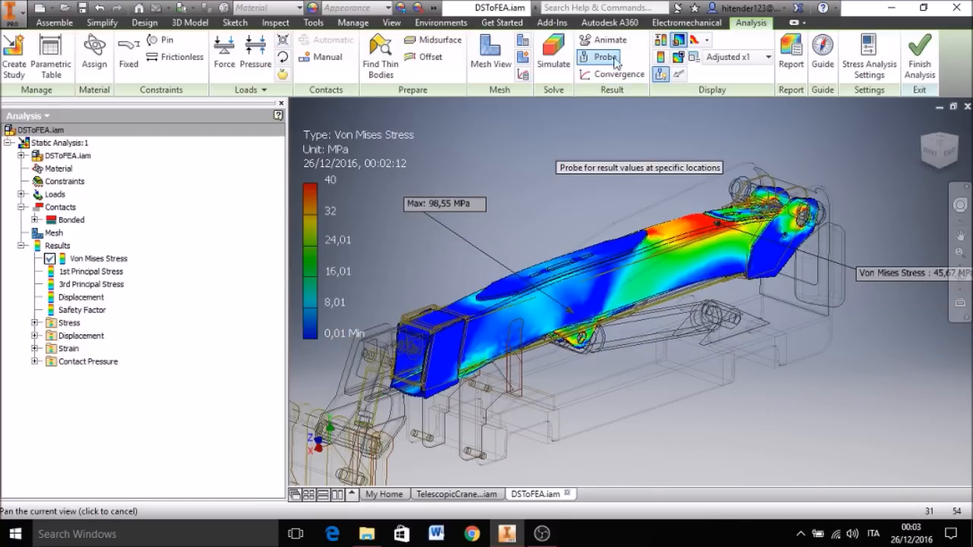
left_click(660, 76)
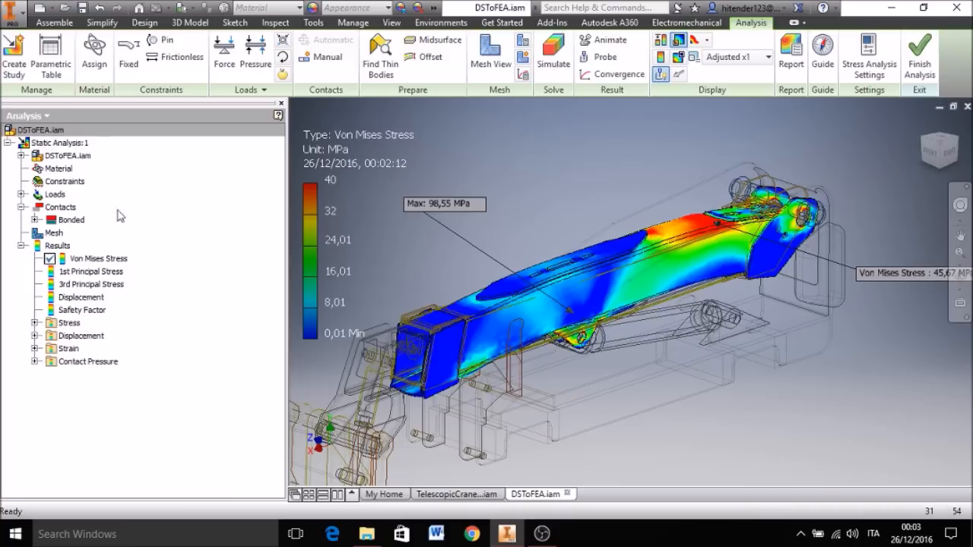
Step: Display the Displacement result and inspect the rear arm around the probe point and the rear pivot plates
double_click(79, 298)
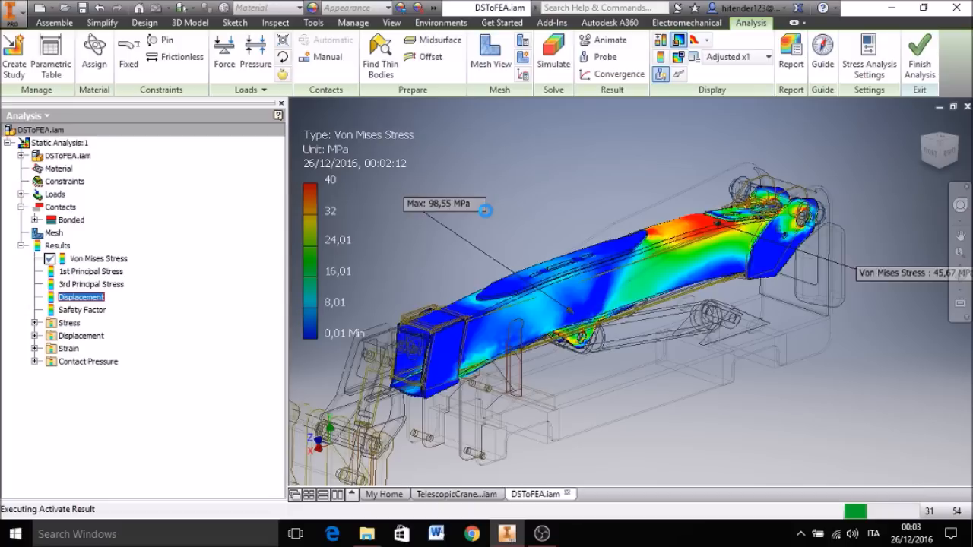
middle_click_drag(517, 206, 485, 209)
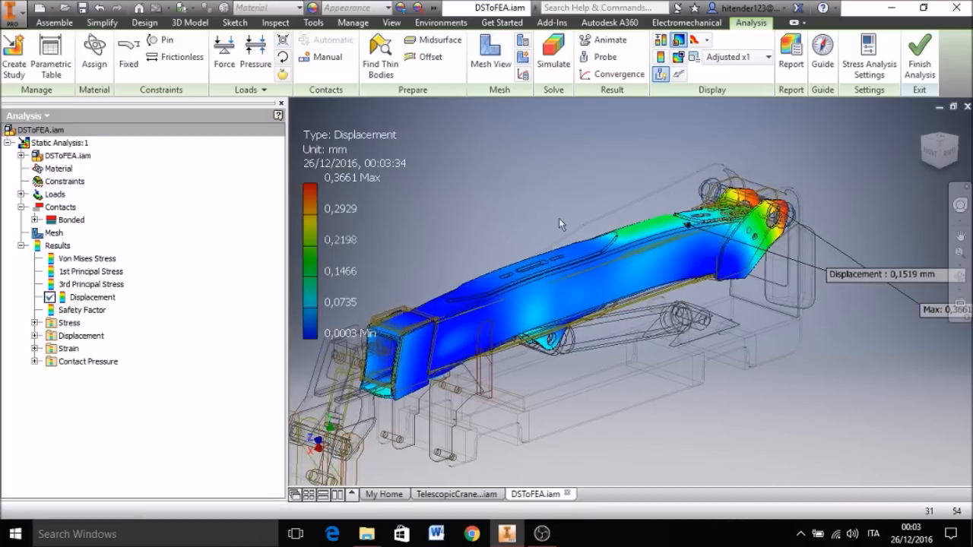
scroll(783, 213, "up", 5)
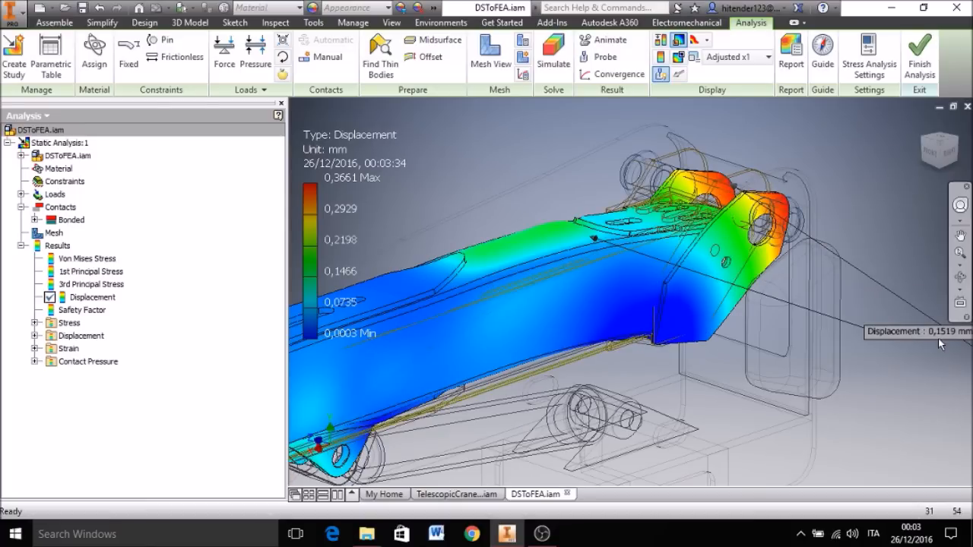
middle_click_drag(913, 379, 845, 372)
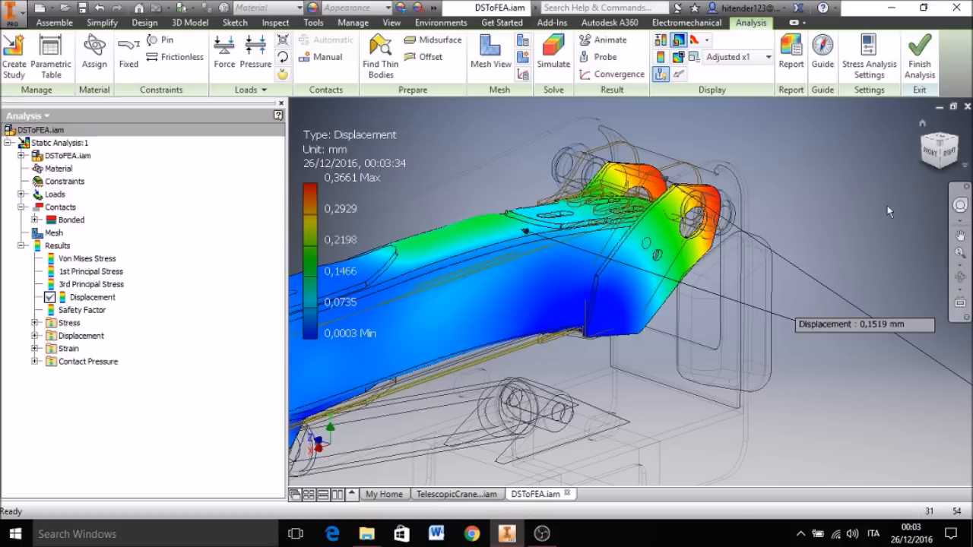
scroll(861, 209, "up", 3)
middle_click_drag(753, 331, 622, 347)
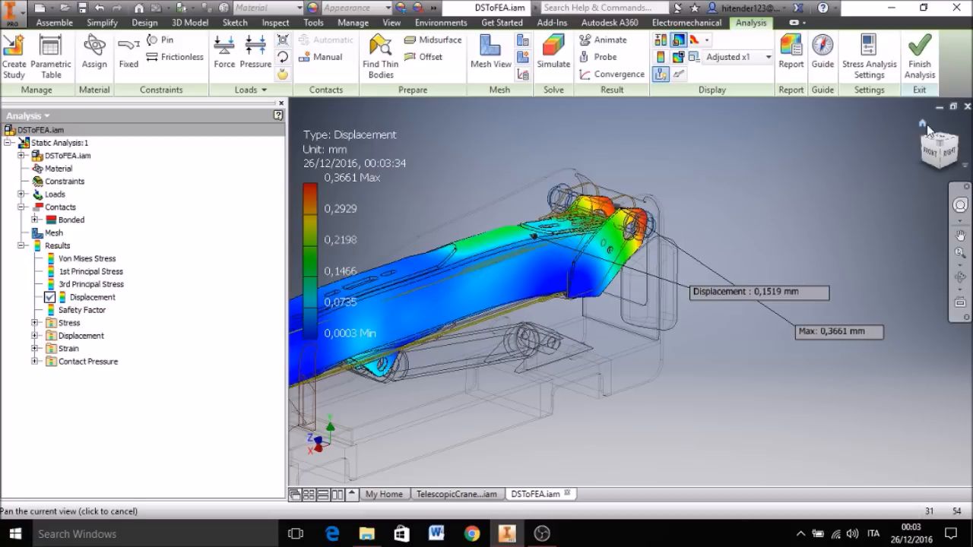
left_click(924, 125)
Step: Display the Safety Factor result and inspect the rear arm's top face, rear end and cylinder bracket
double_click(68, 310)
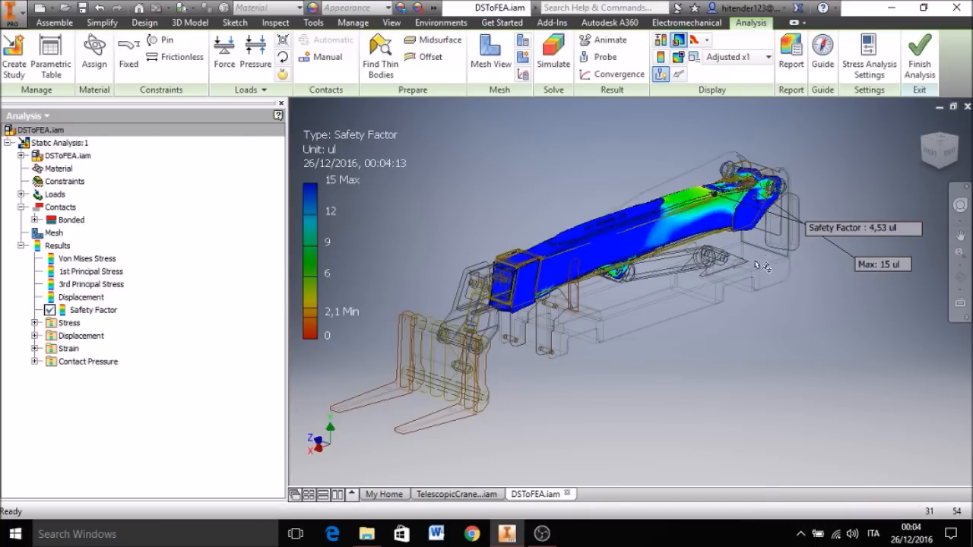
scroll(708, 316, "up", 5)
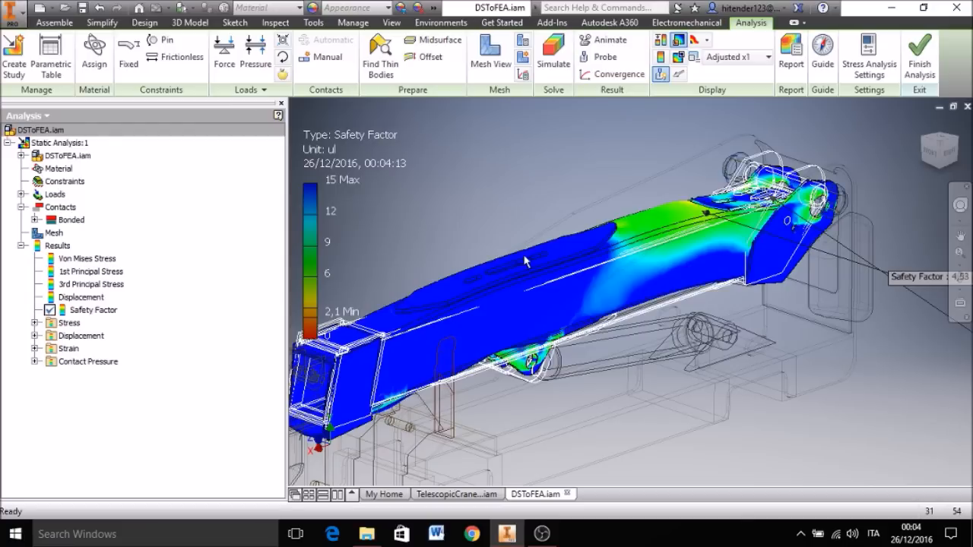
middle_click_drag(493, 407, 530, 386)
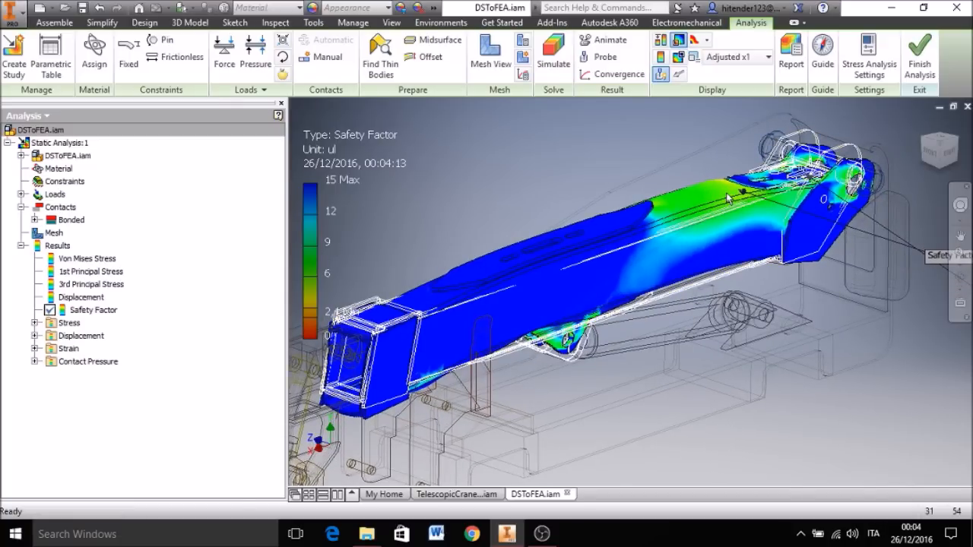
scroll(730, 185, "up", 5)
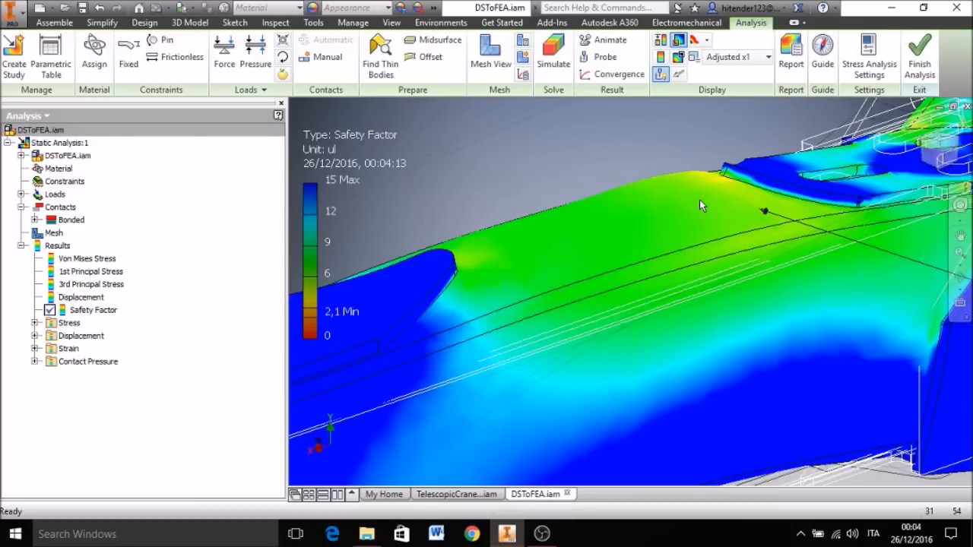
middle_click_drag(699, 200, 700, 163)
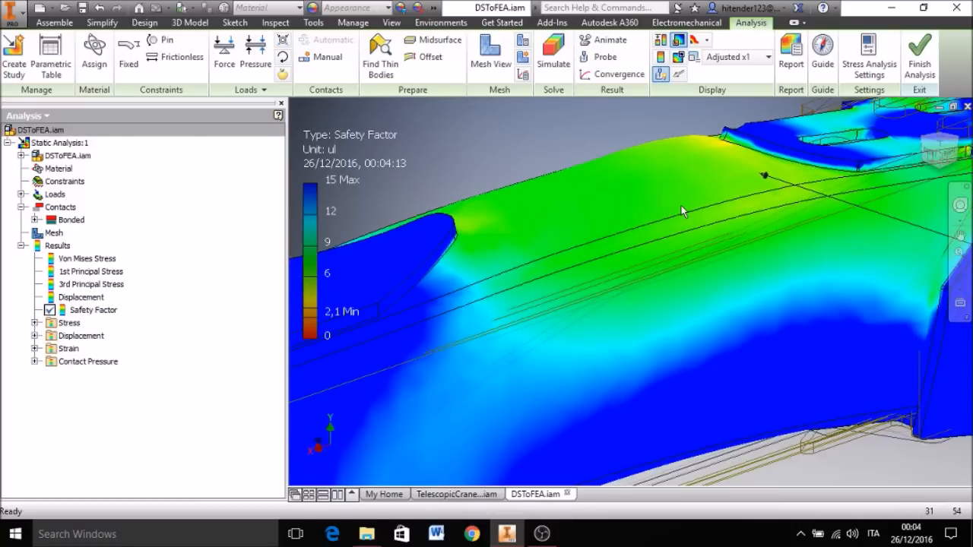
scroll(681, 205, "down", 3)
scroll(658, 341, "down", 3)
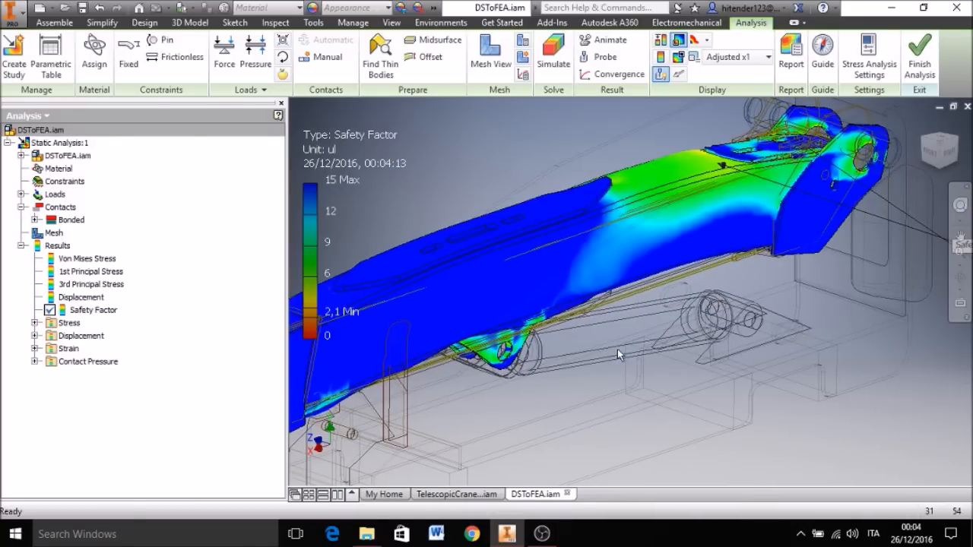
scroll(612, 400, "down", 3)
middle_click_drag(614, 413, 584, 399)
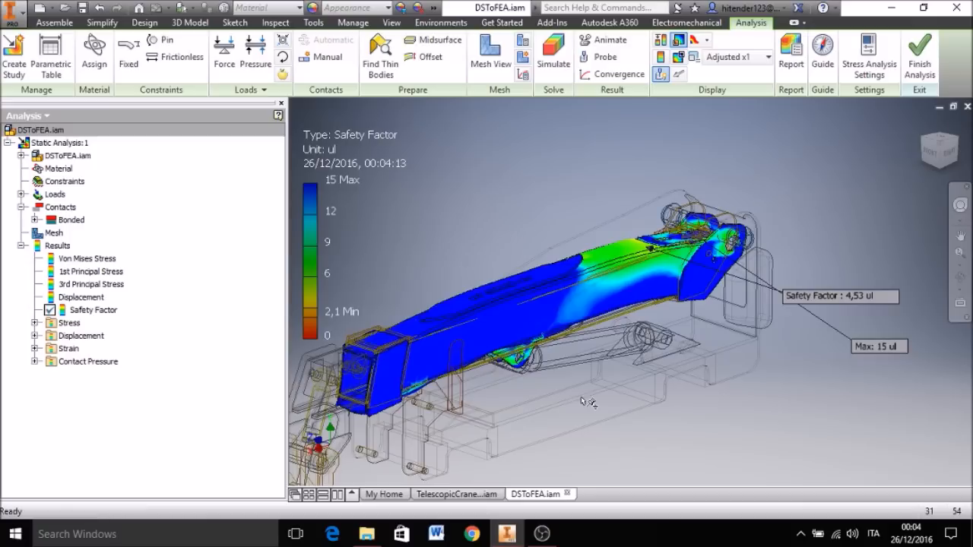
Step: Show the minimum safety factor marker instead of the maximum marker and inspect its location near the cylinder bracket
left_click(679, 58)
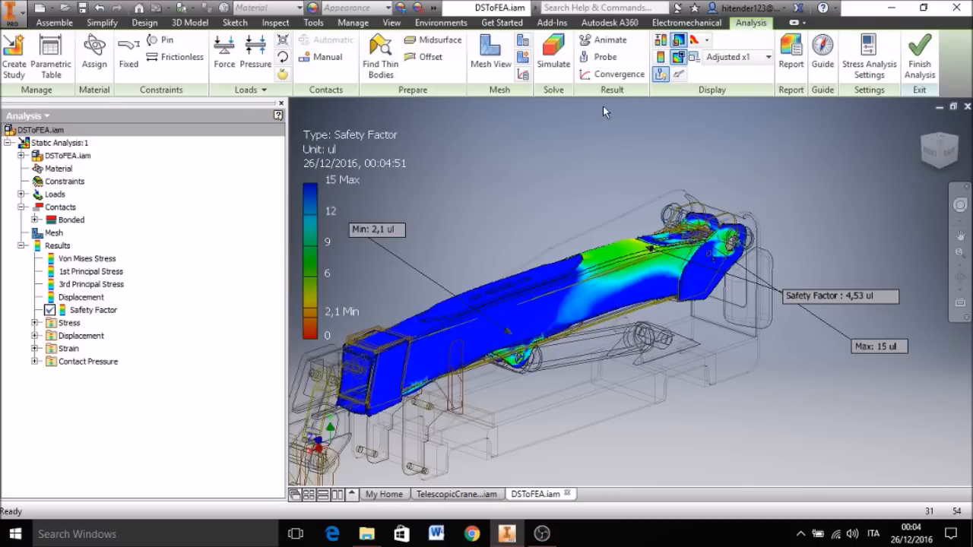
left_click(679, 41)
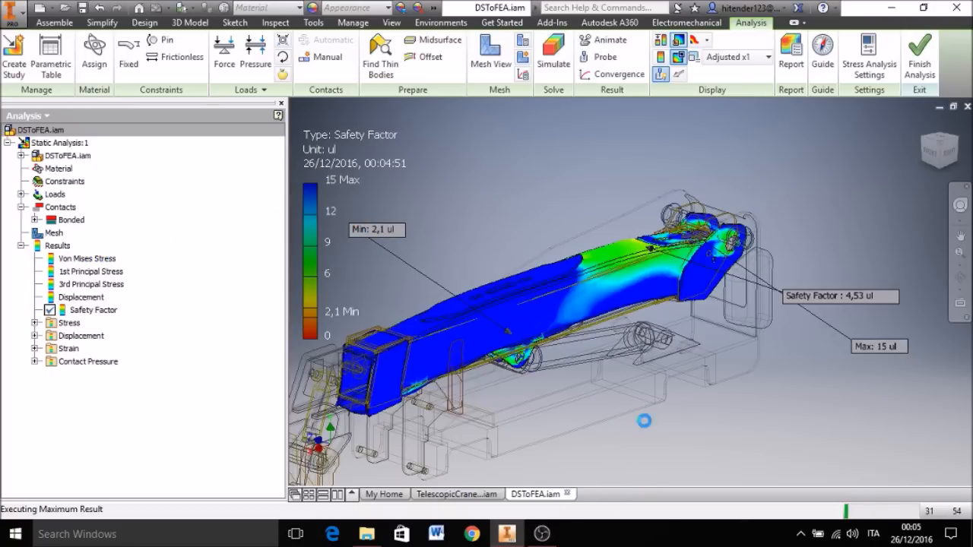
middle_click_drag(611, 426, 712, 390)
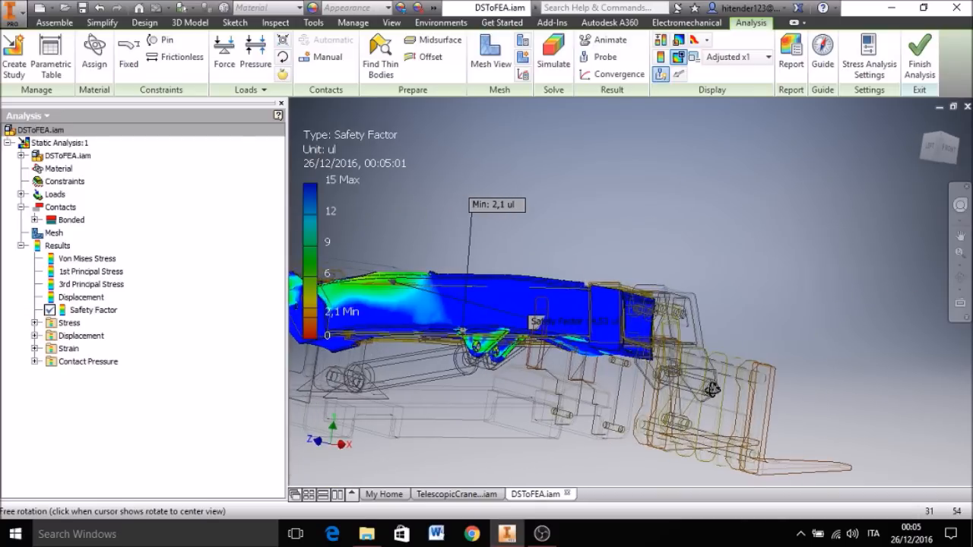
scroll(470, 349, "up", 5)
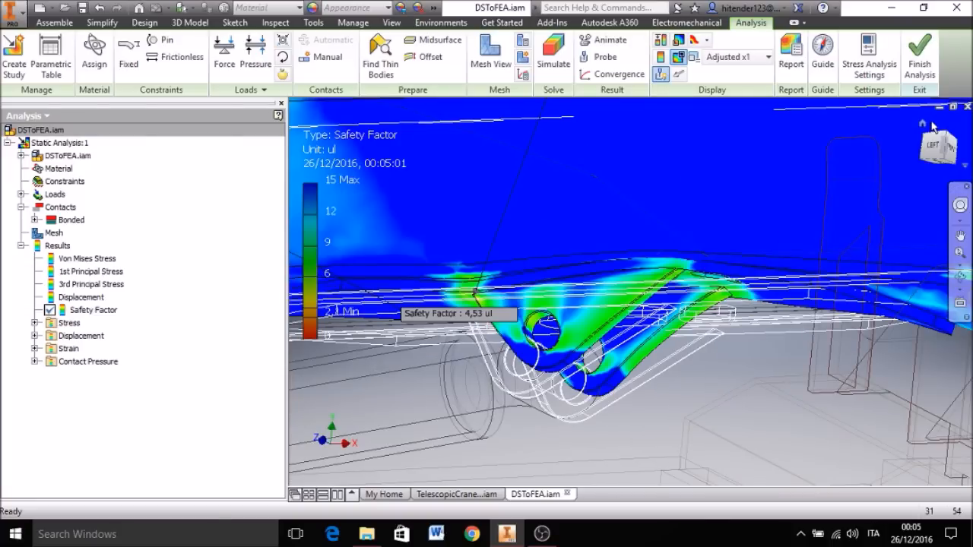
left_click(923, 125)
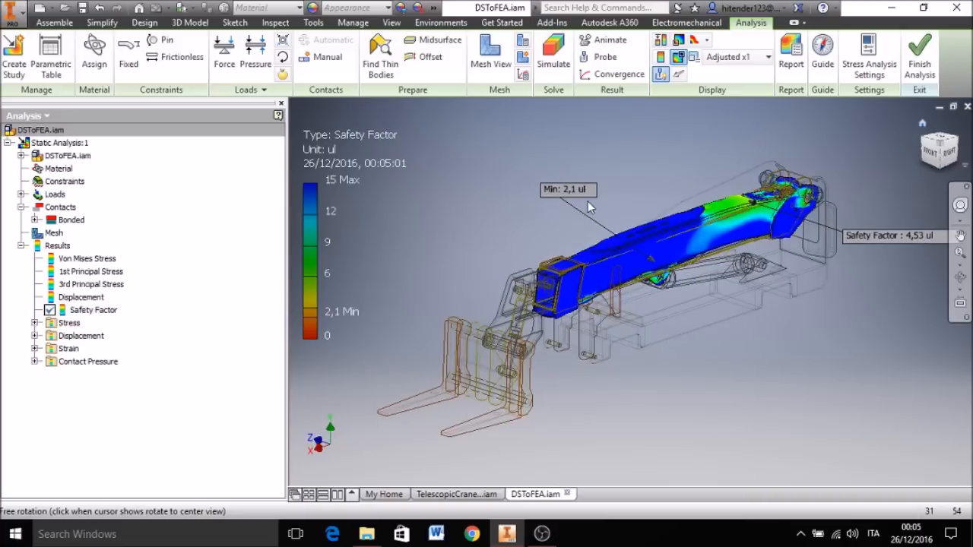
middle_click_drag(481, 238, 451, 327)
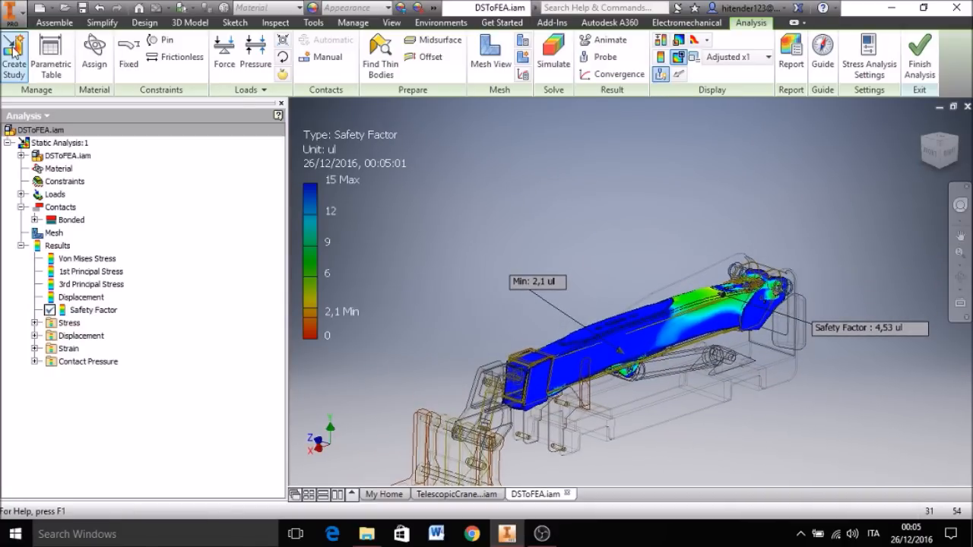
Step: Create a second static study with Motion Loads Analysis enabled for part Rear_Arm:1 at time step t:6,96
left_click(13, 53)
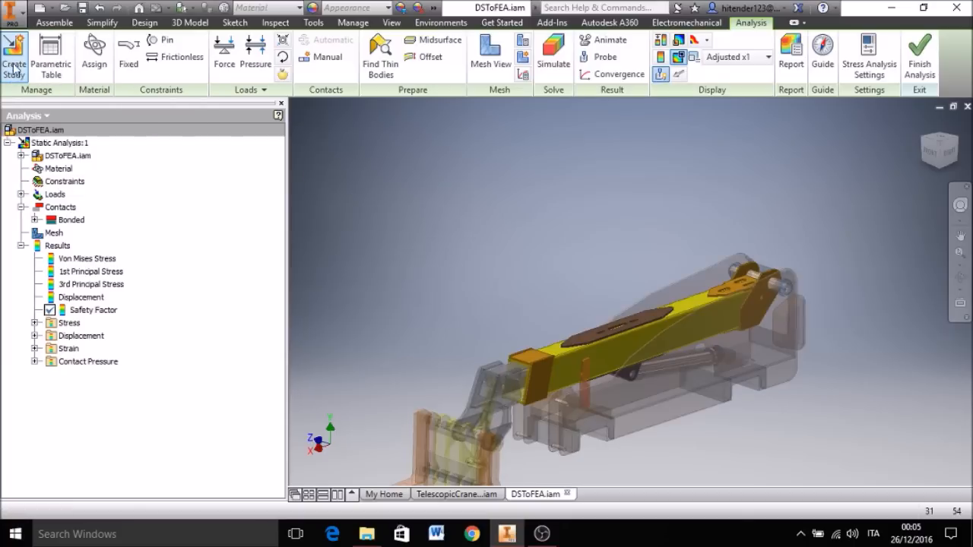
left_click_drag(401, 87, 201, 13)
left_click(133, 154)
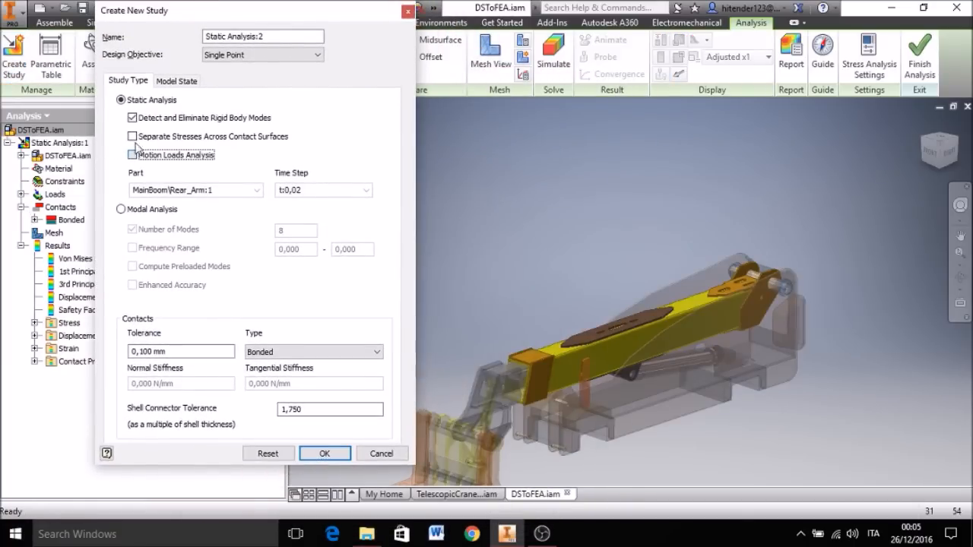
left_click(366, 191)
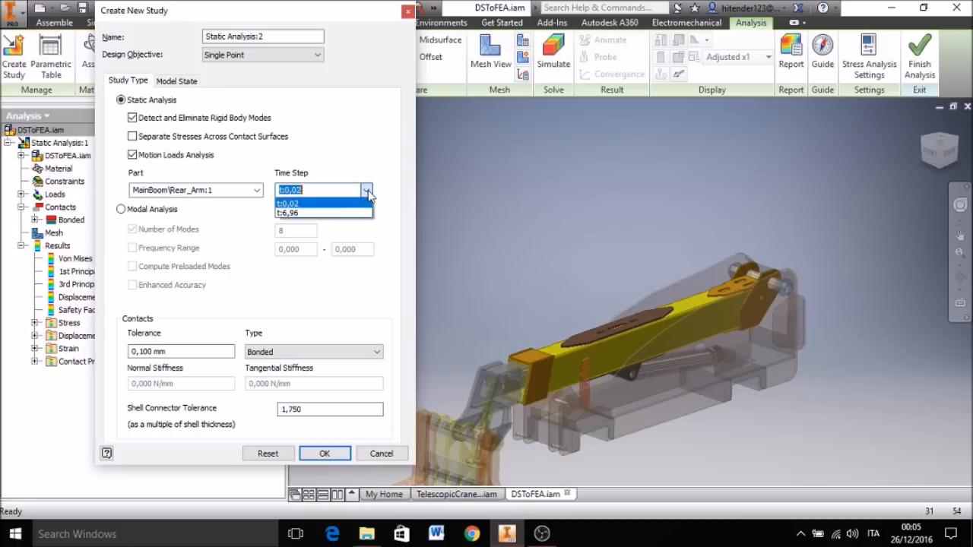
left_click(296, 214)
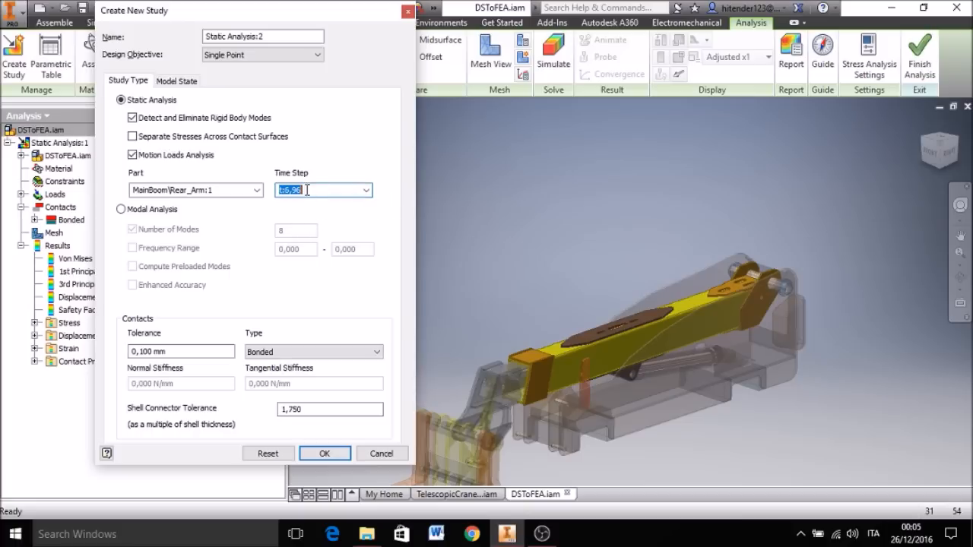
left_click(321, 453)
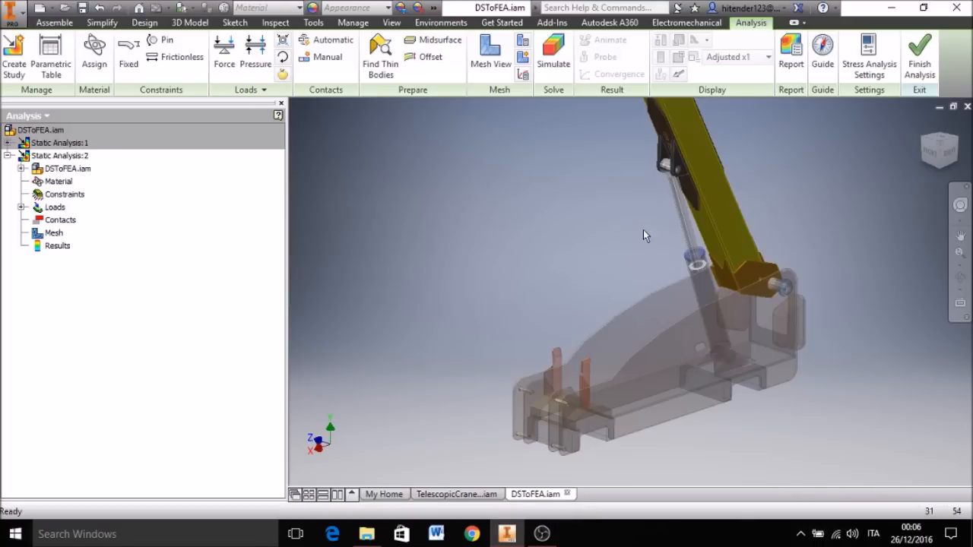
Step: Display the boundary condition symbols to view the motion loads acting on the raised rear arm
left_click(678, 74)
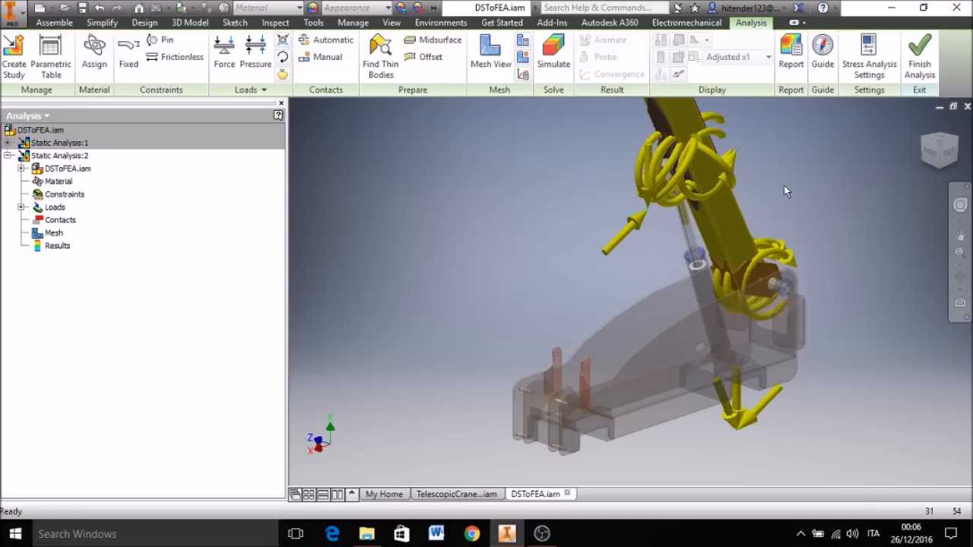
scroll(794, 242, "down", 4)
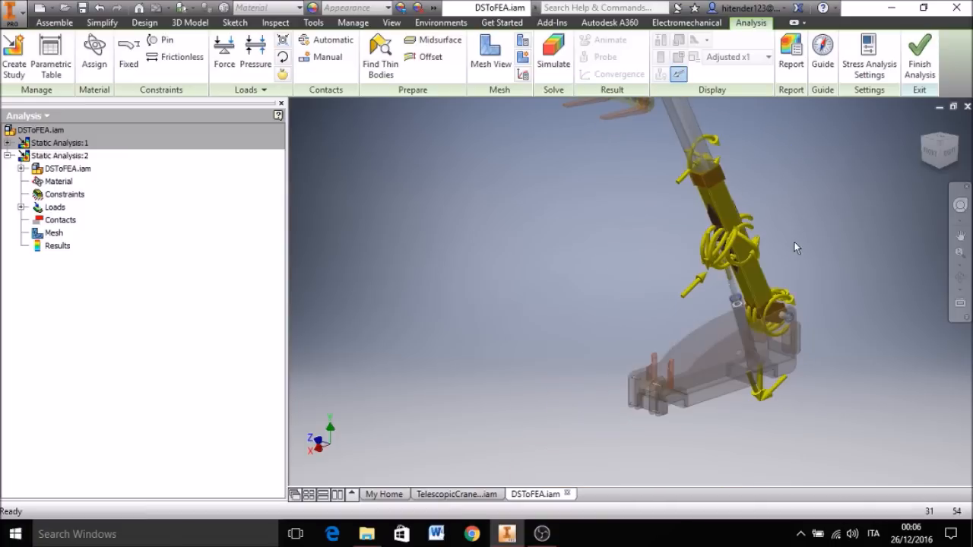
Step: Hide the boundary condition symbols and generate automatic contacts for the second static study
middle_click_drag(794, 242, 732, 276)
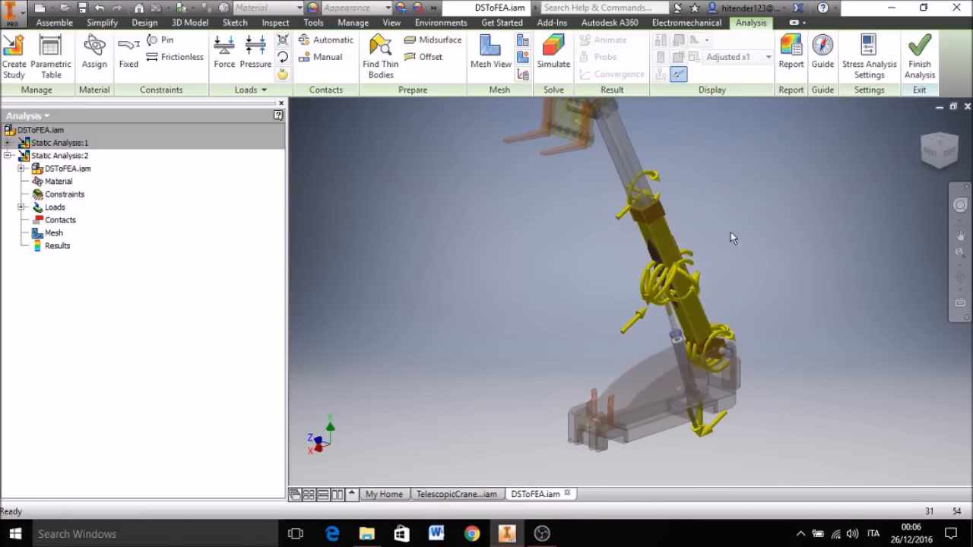
middle_click_drag(776, 213, 769, 237)
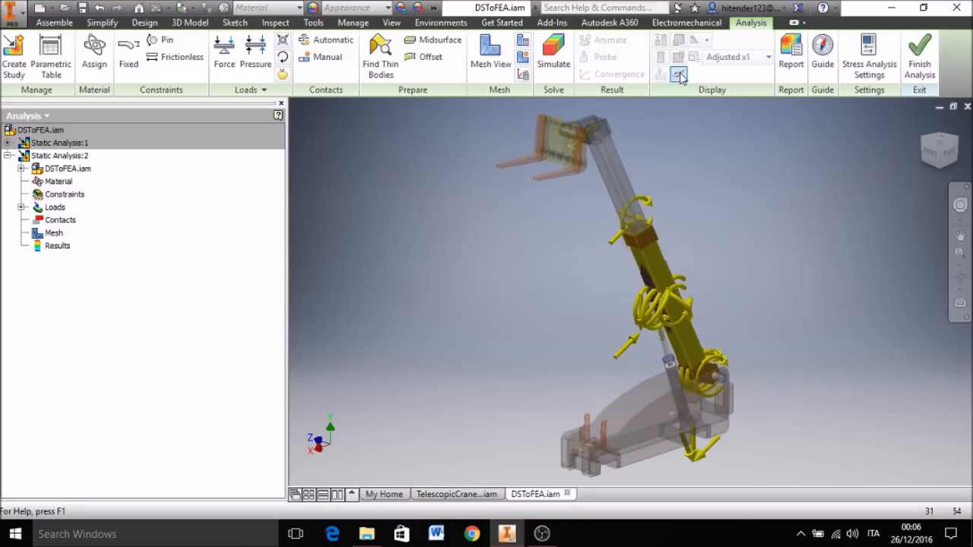
left_click(680, 76)
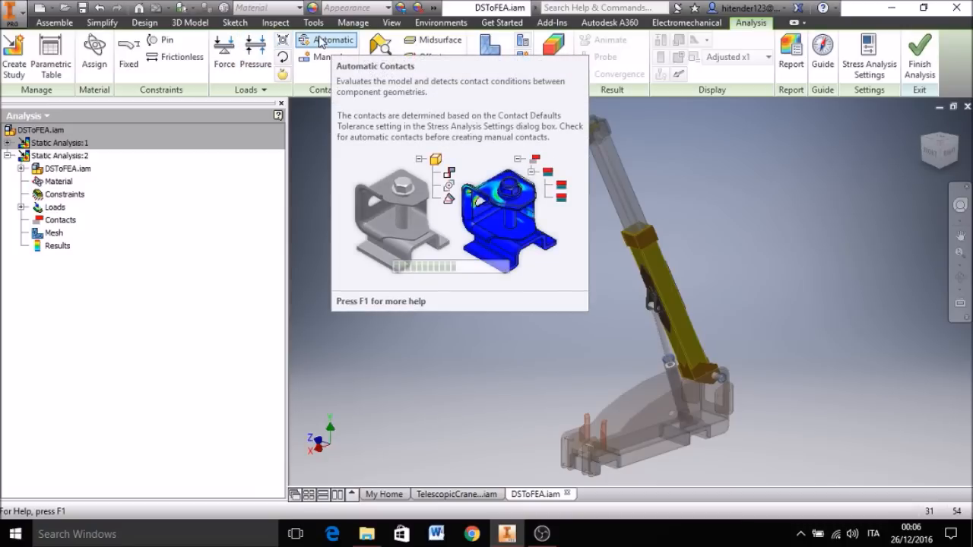
left_click(332, 44)
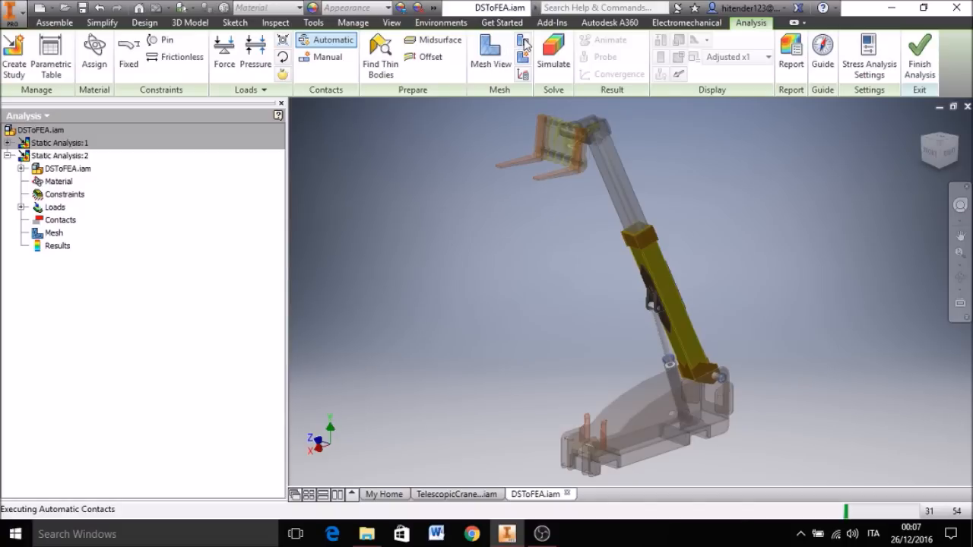
Step: Set the mesh's average element size to 0,100/2 and enable Create Curved Mesh Elements
left_click(524, 42)
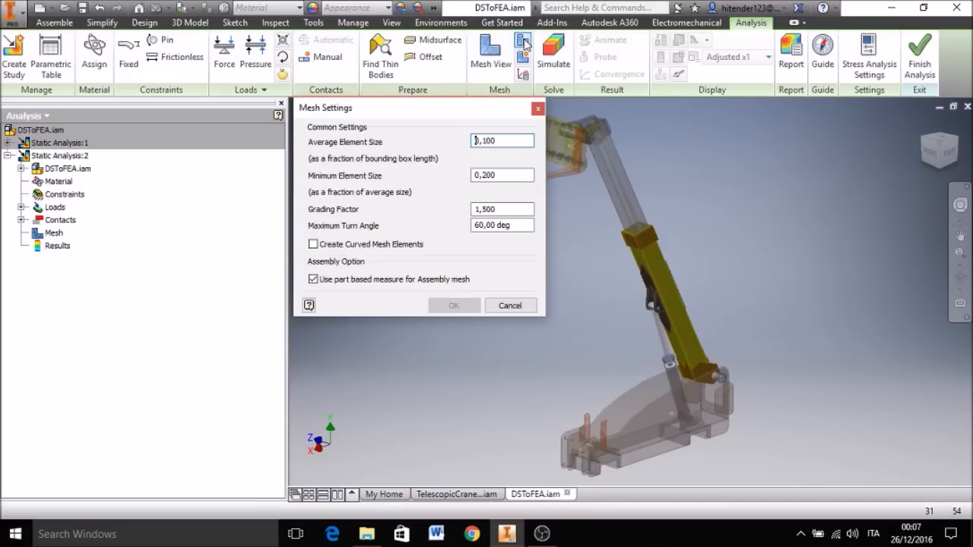
left_click(504, 142)
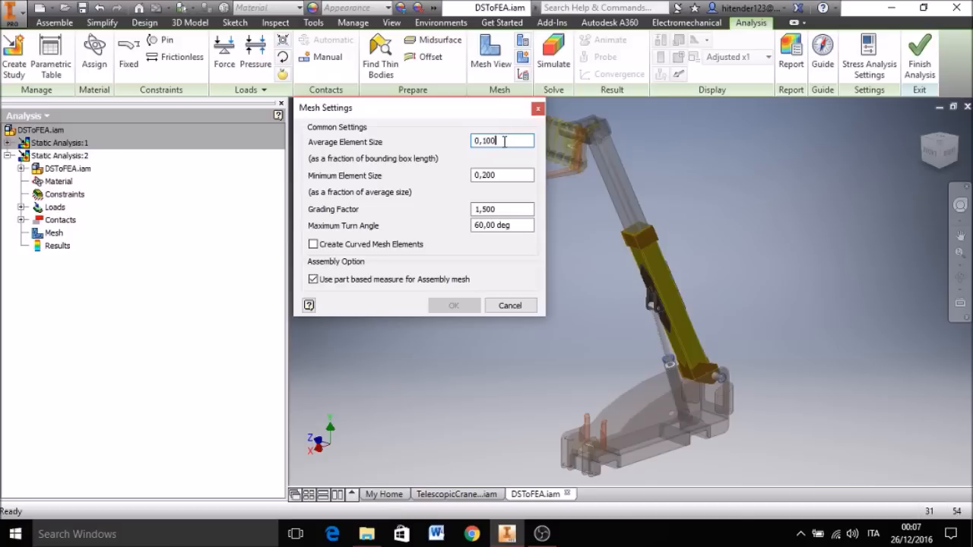
type("/2")
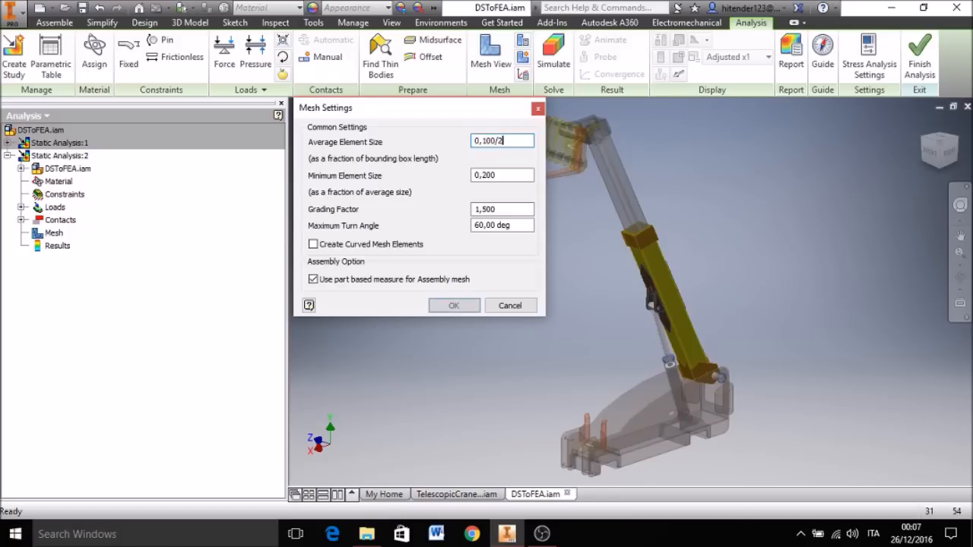
left_click(314, 246)
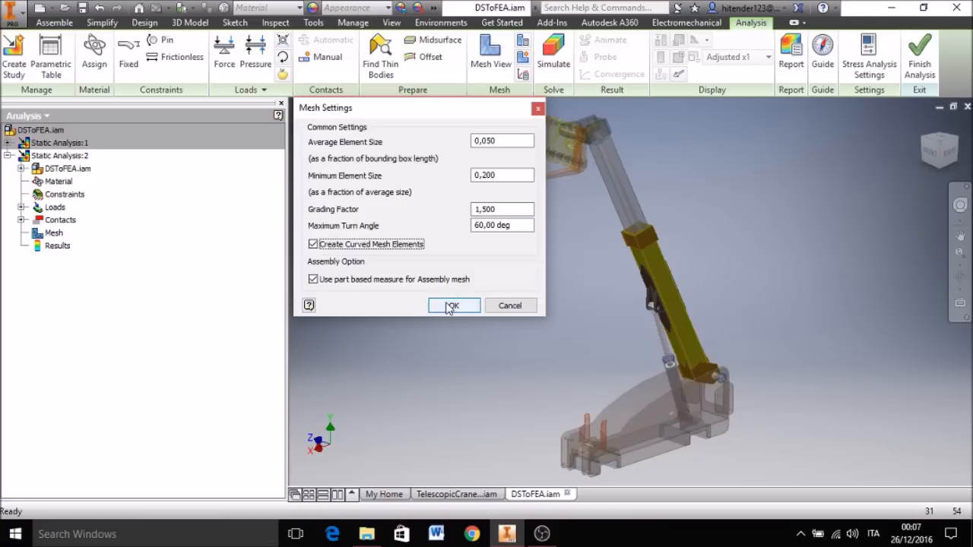
left_click(450, 305)
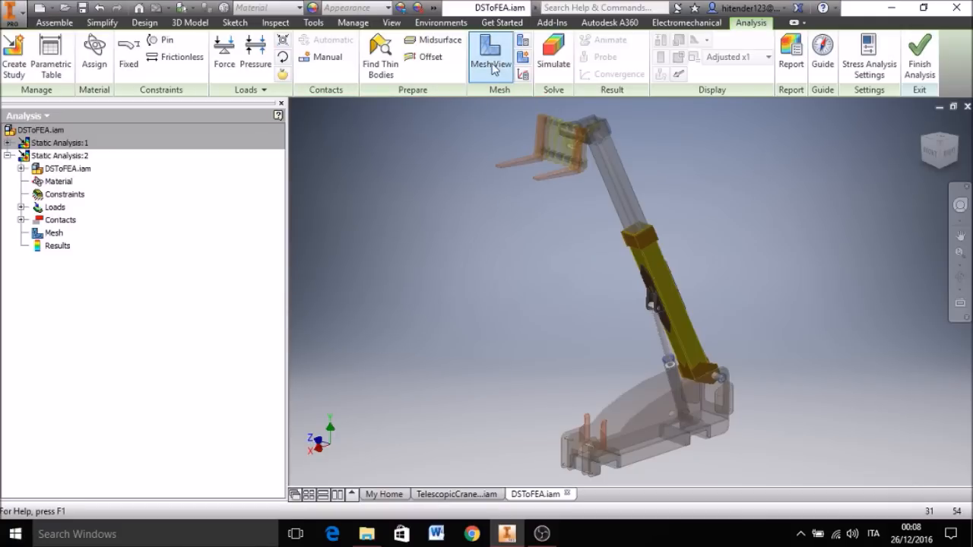
Step: Run the simulation of Static Analysis:2 for the current configuration
middle_click_drag(534, 206, 539, 235)
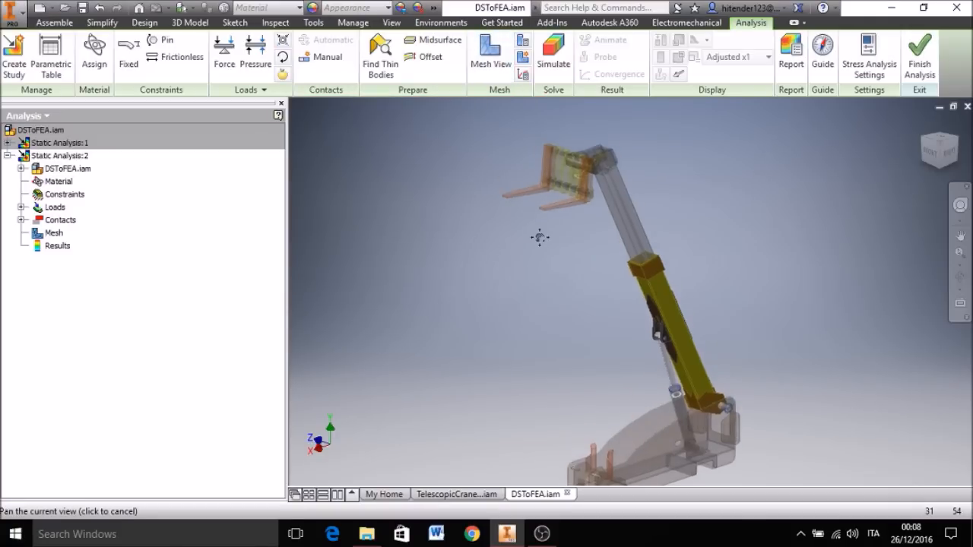
left_click(552, 65)
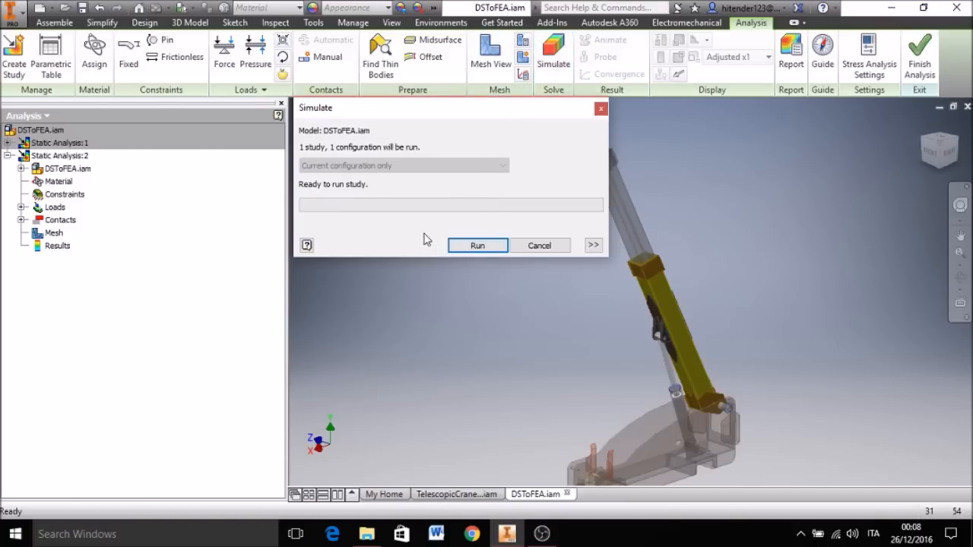
left_click(478, 245)
left_click_drag(415, 113, 306, 129)
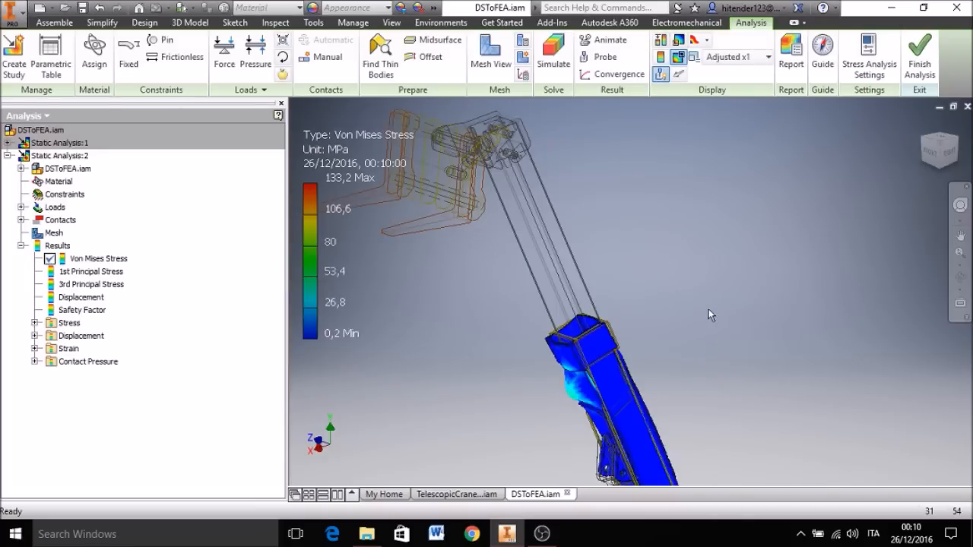
Step: Inspect the Von Mises stress on the raised rear arm and turn on the maximum result marker
scroll(709, 308, "up", 3)
middle_click_drag(742, 330, 707, 212)
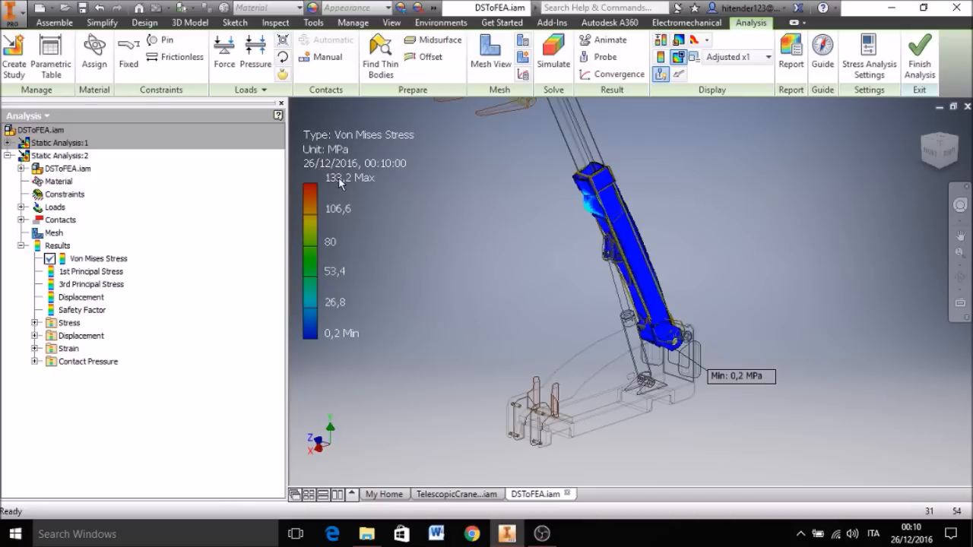
middle_click_drag(497, 235, 489, 332)
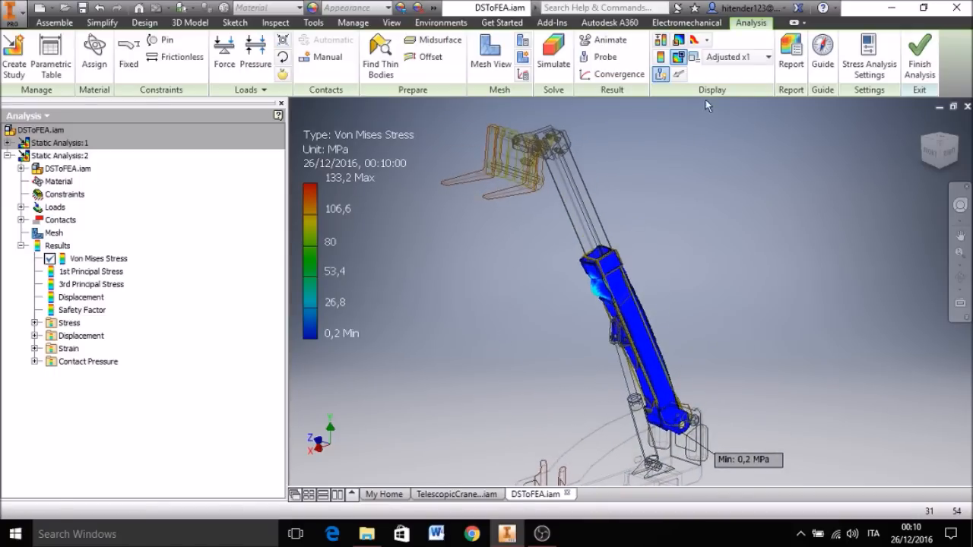
left_click(679, 58)
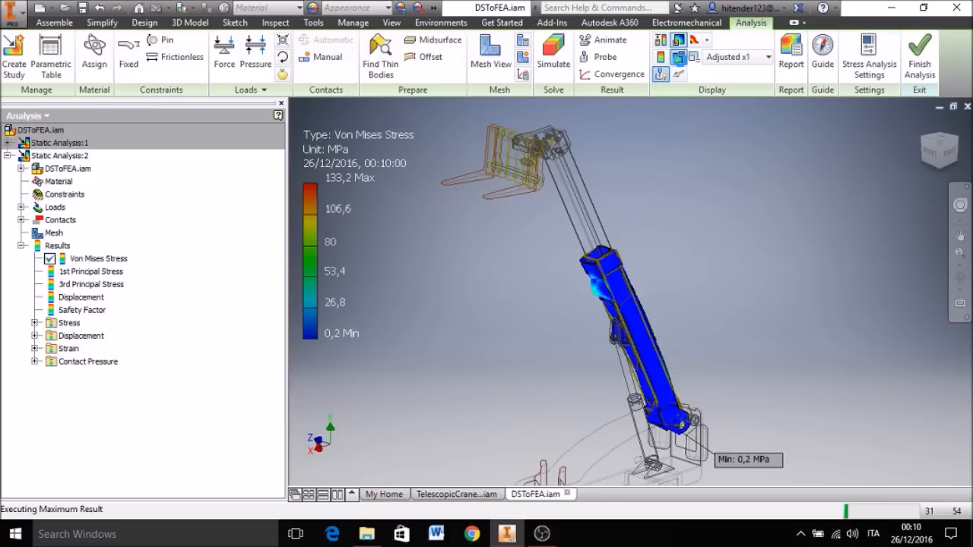
Step: Override the Von Mises stress color bar's maximum with 40 MPa
left_click(679, 59)
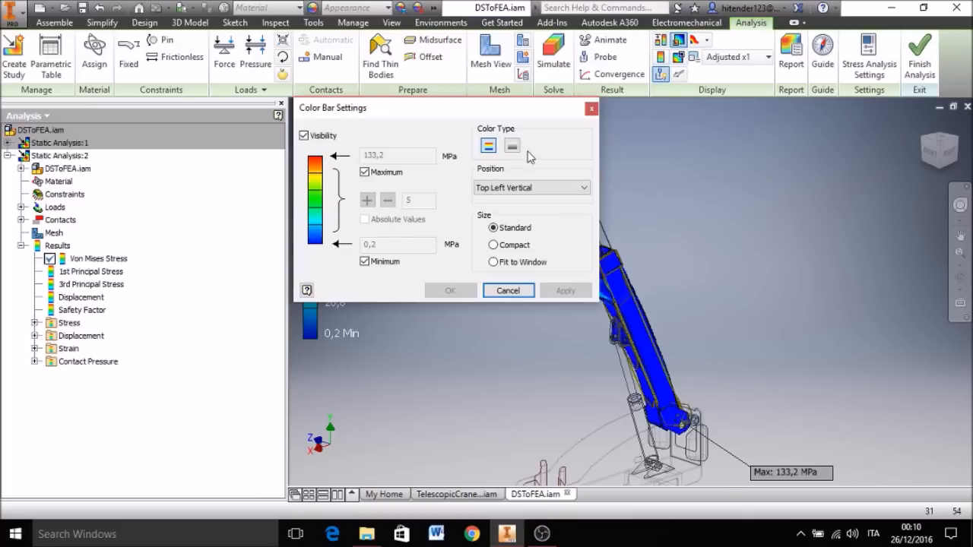
left_click(365, 172)
left_click_drag(397, 157, 319, 164)
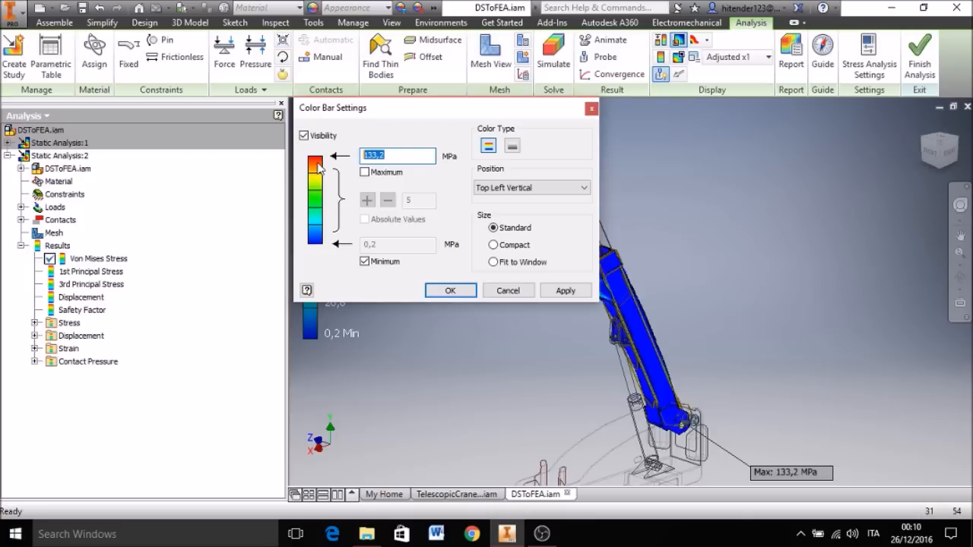
type("40")
left_click(444, 291)
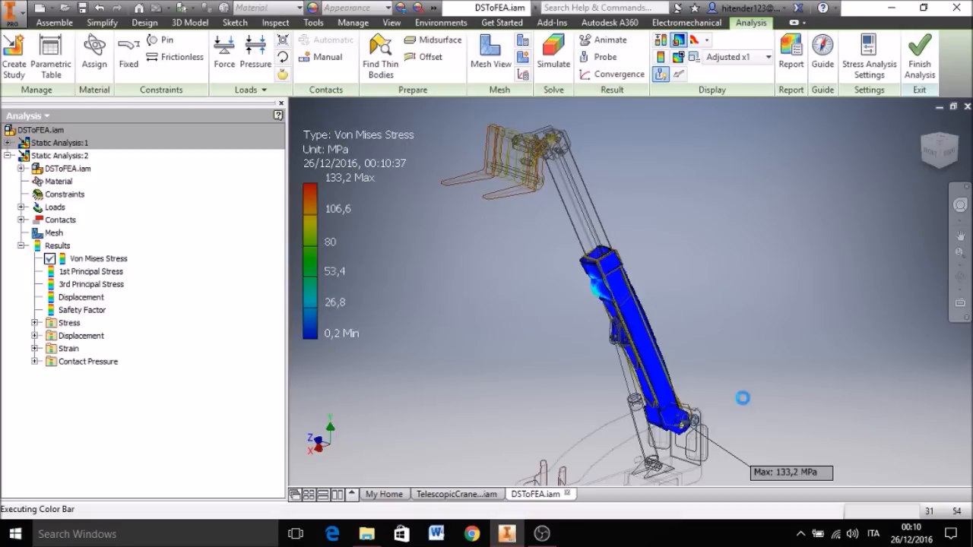
Step: Set the rear arm's displacement display scale to Adjusted x0.5
scroll(581, 304, "up", 5)
middle_click_drag(582, 301, 517, 228)
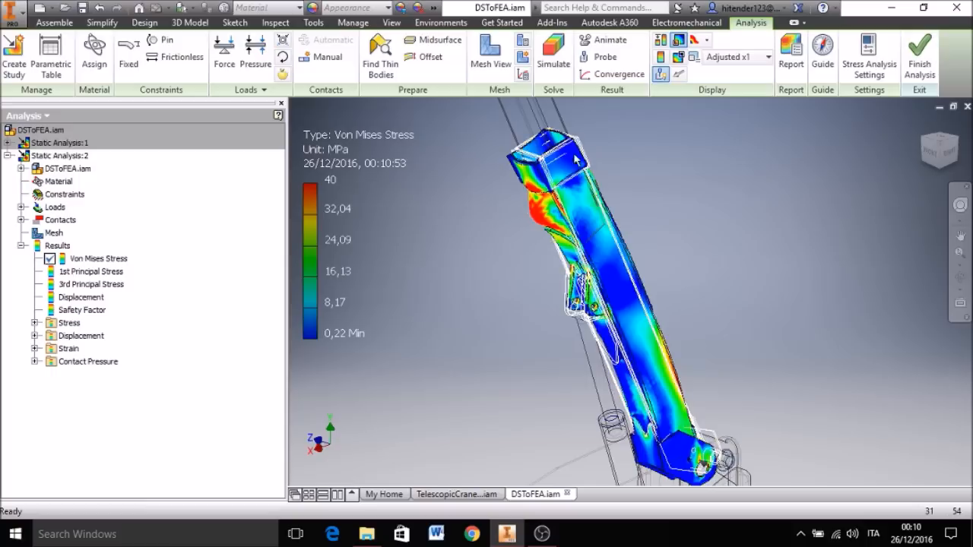
left_click(764, 57)
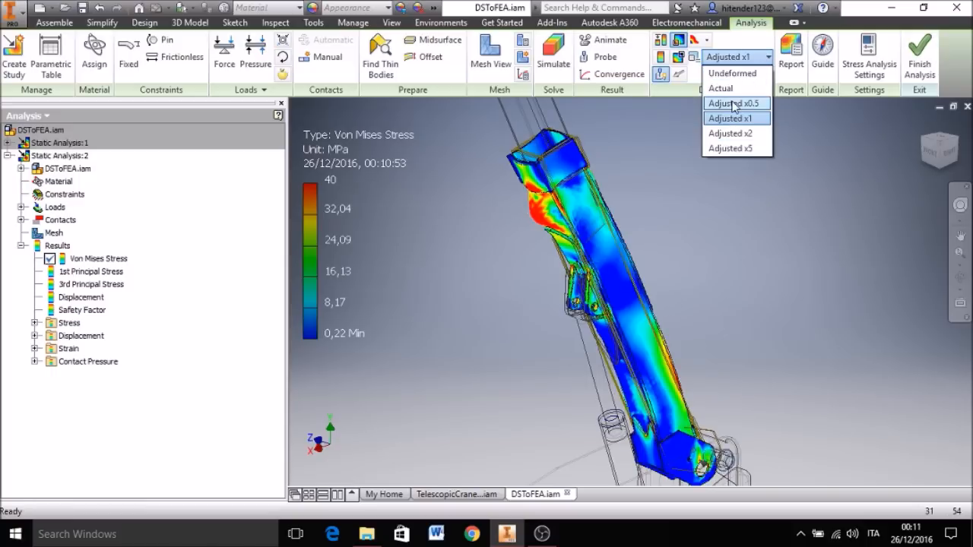
left_click(733, 101)
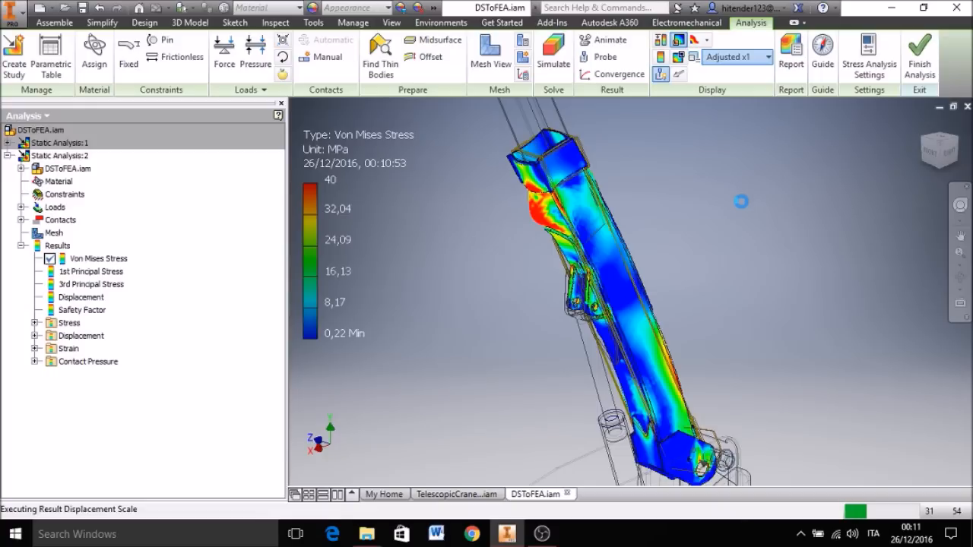
Step: Inspect the rear arm's pivot end and probe the Von Mises stress in the red zone beside the reinforcement plate's tip
middle_click_drag(674, 232, 680, 251)
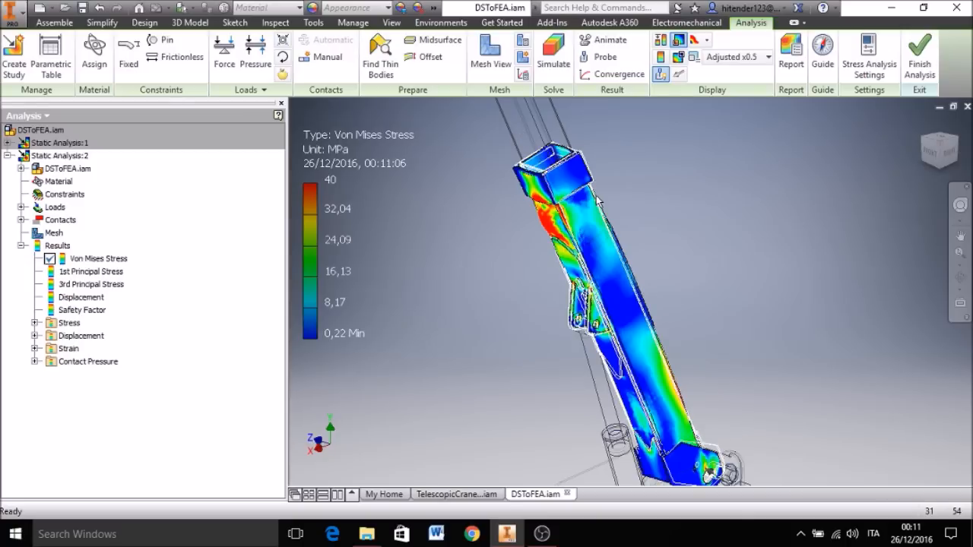
middle_click_drag(679, 232, 678, 196)
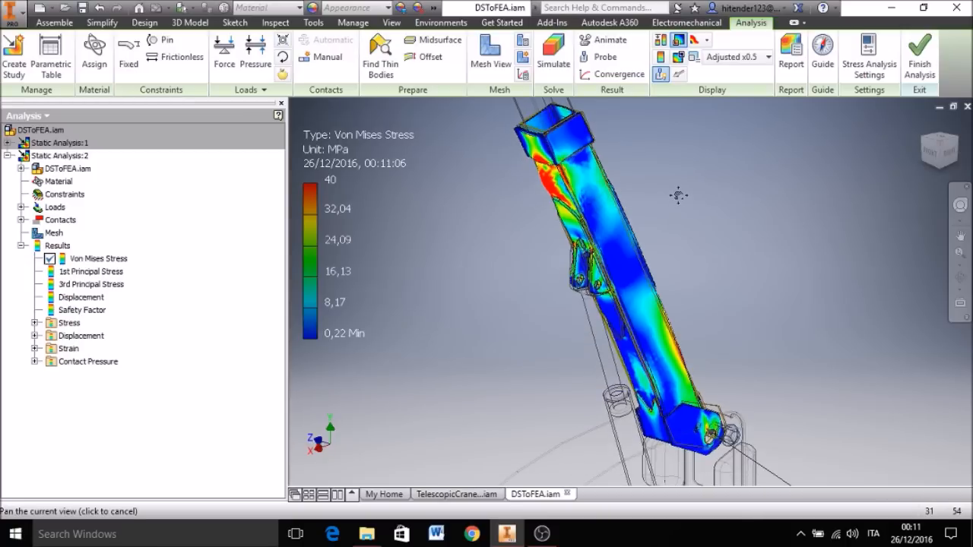
middle_click_drag(756, 365, 659, 356, "shift")
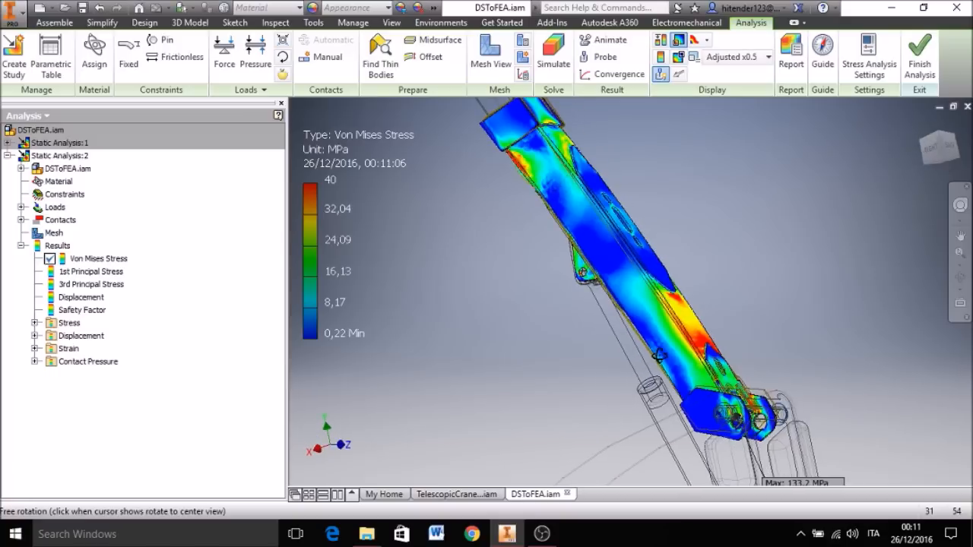
scroll(747, 334, "up", 6)
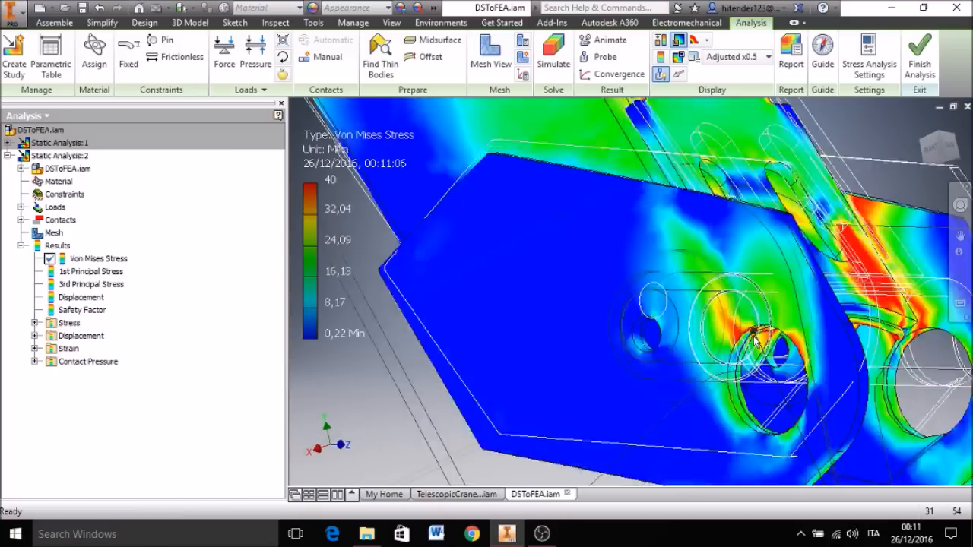
scroll(749, 328, "down", 5)
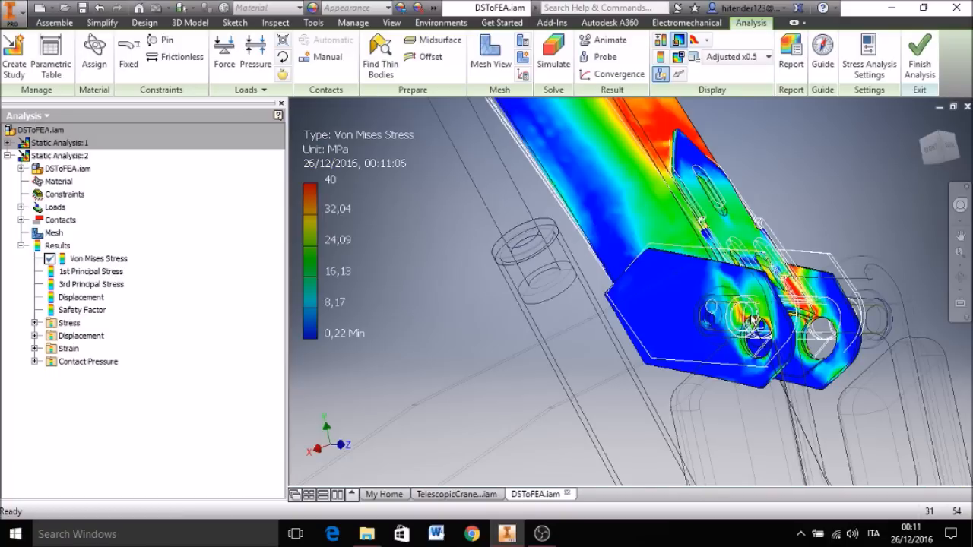
middle_click_drag(758, 194, 739, 254)
left_click(606, 59)
mouse_move(655, 189)
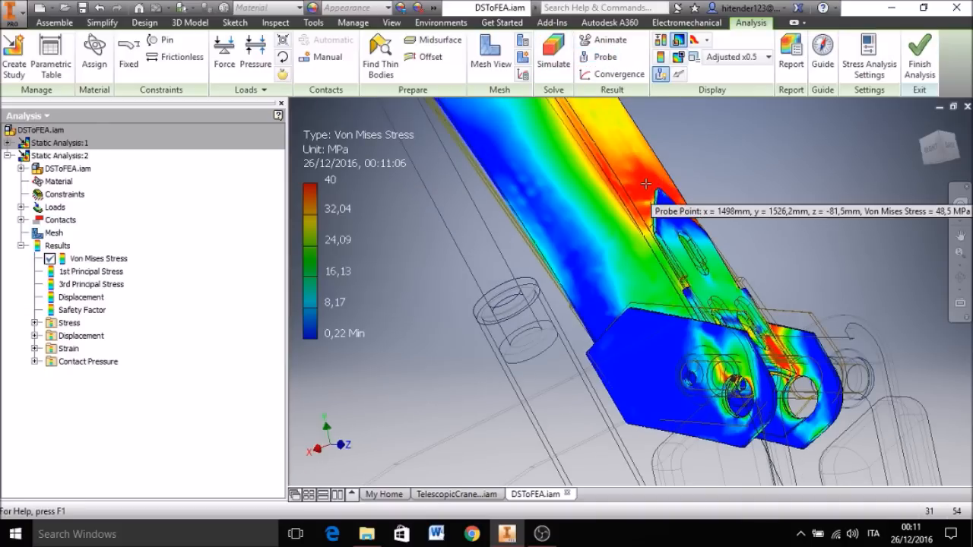
left_click(654, 189)
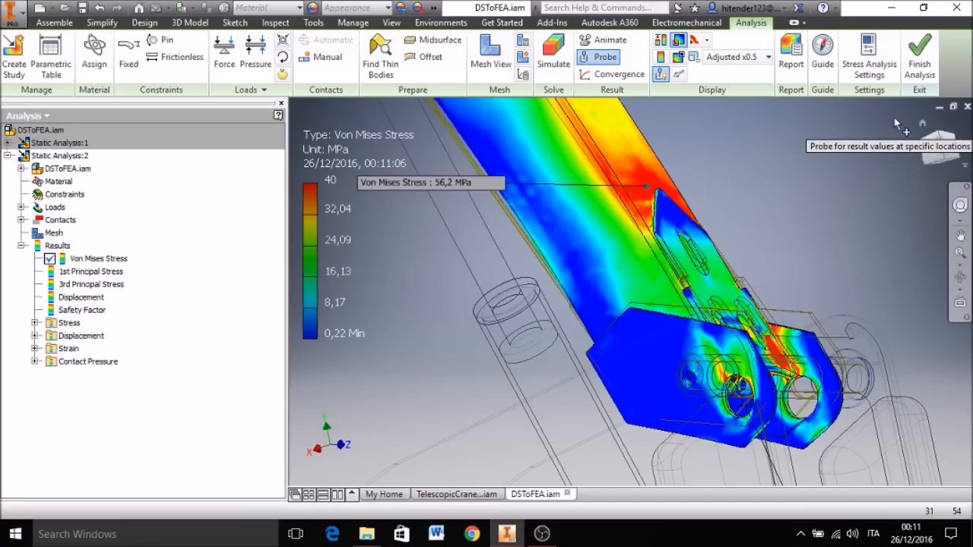
Step: Display the Displacement result and inspect the location of its maximum near the rear arm's open end
left_click(920, 122)
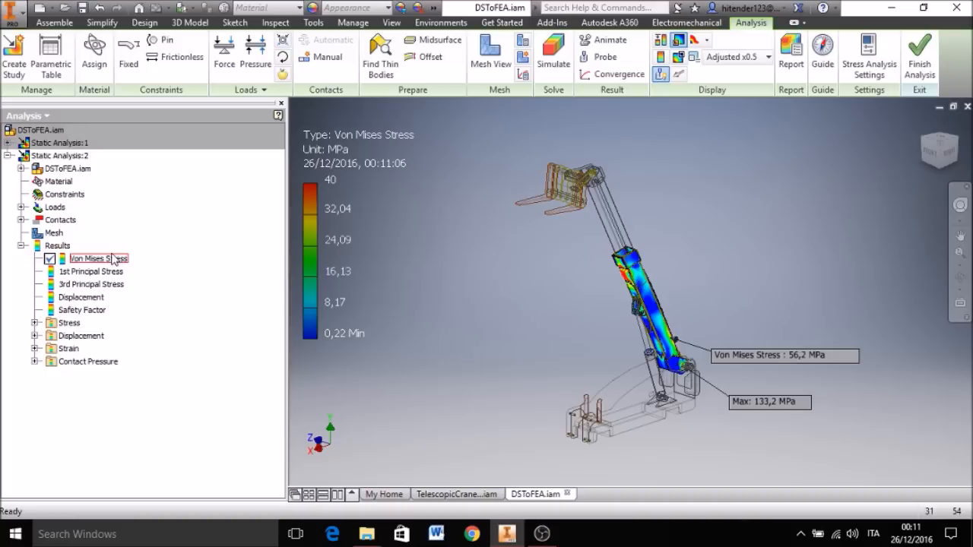
double_click(79, 299)
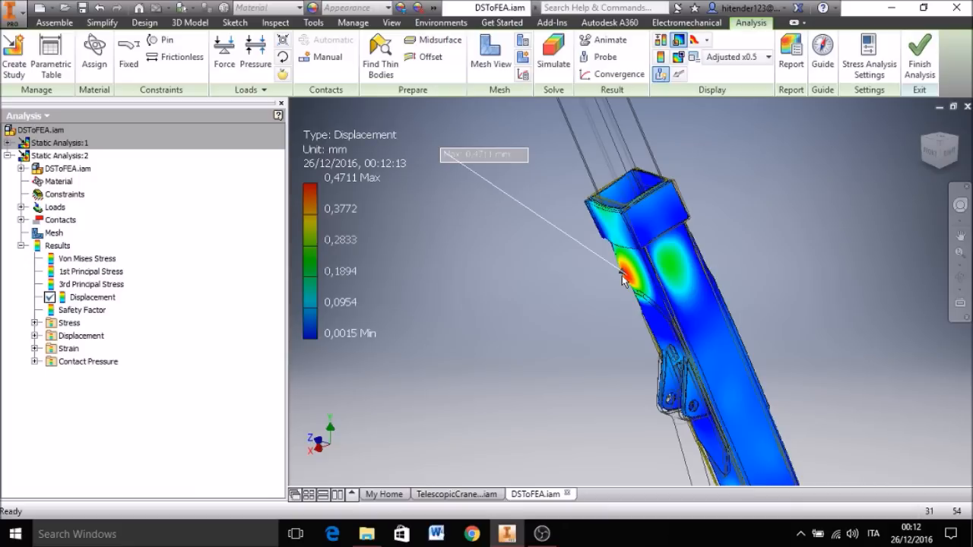
middle_click_drag(623, 280, 605, 238)
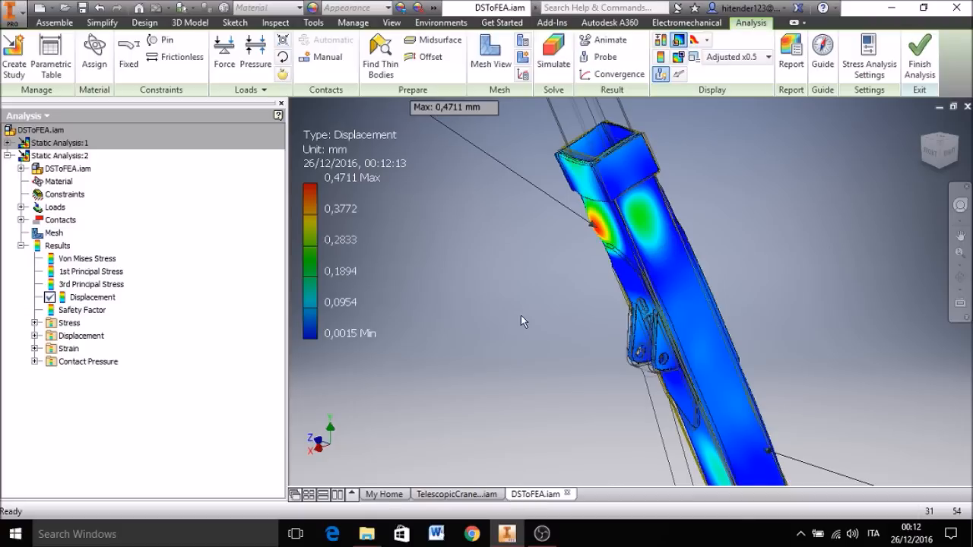
scroll(521, 315, "up", 3)
middle_click_drag(522, 339, 559, 342)
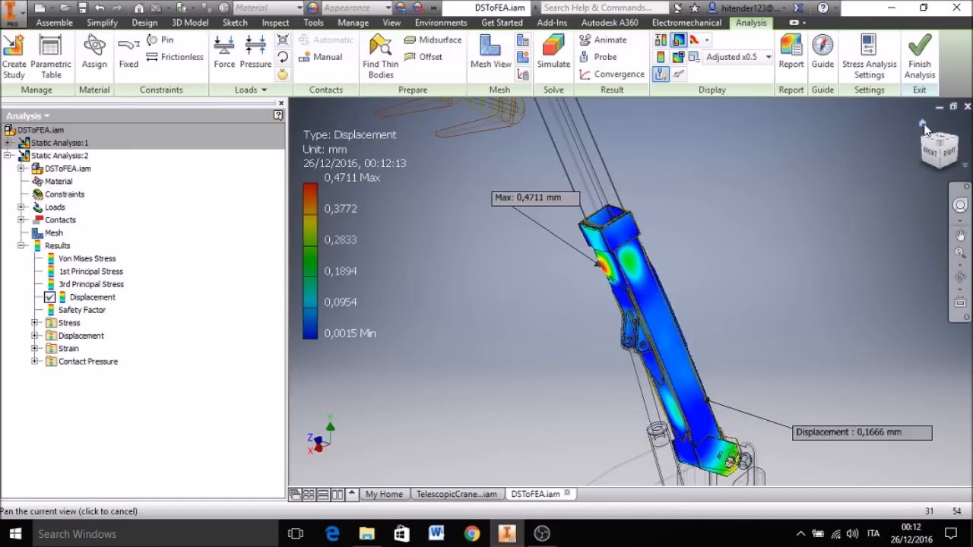
Step: Display the Safety Factor result for the whole crane and turn on the minimum result marker
left_click(923, 124)
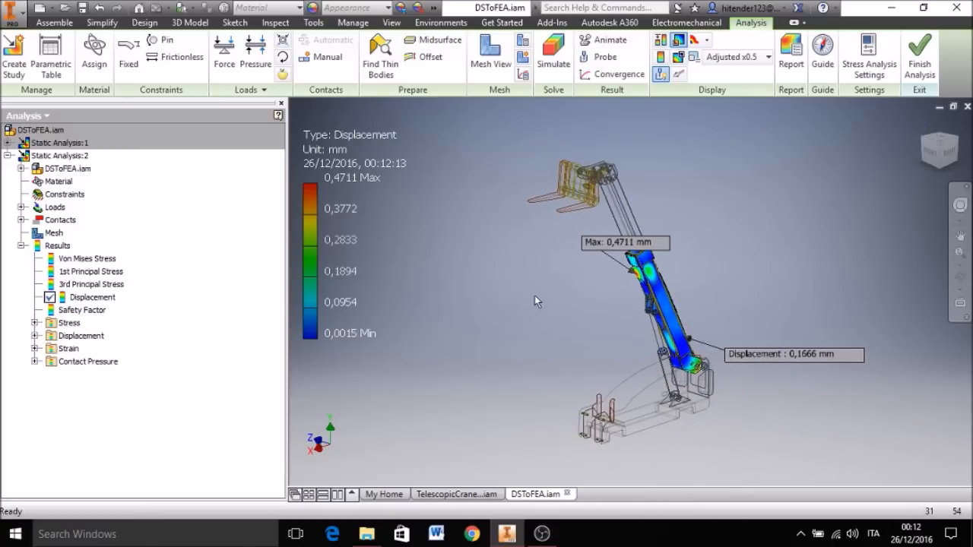
left_click(82, 310)
double_click(72, 309)
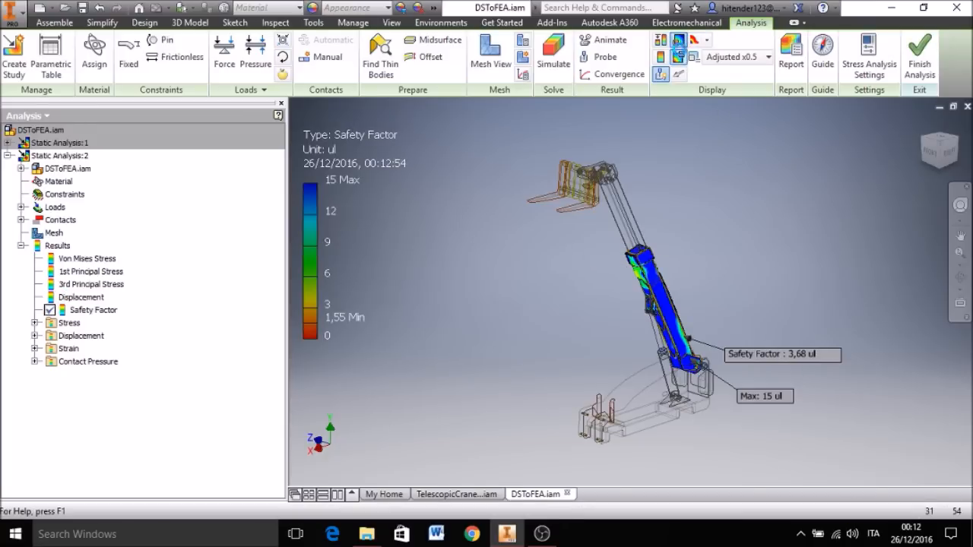
left_click(679, 55)
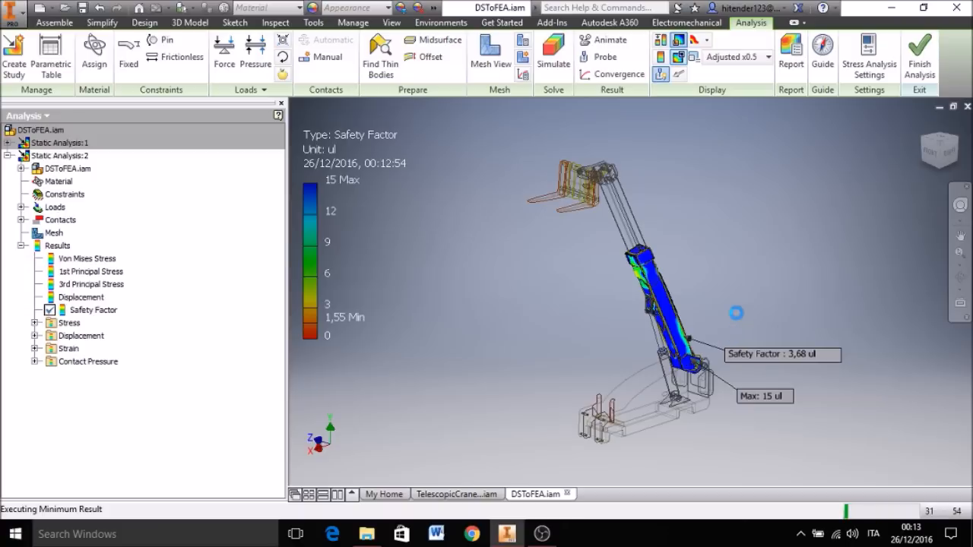
Step: Hide the maximum result marker and inspect the location of the minimum safety factor around the rear arm's pivot hole
middle_click_drag(688, 310, 677, 312, "shift")
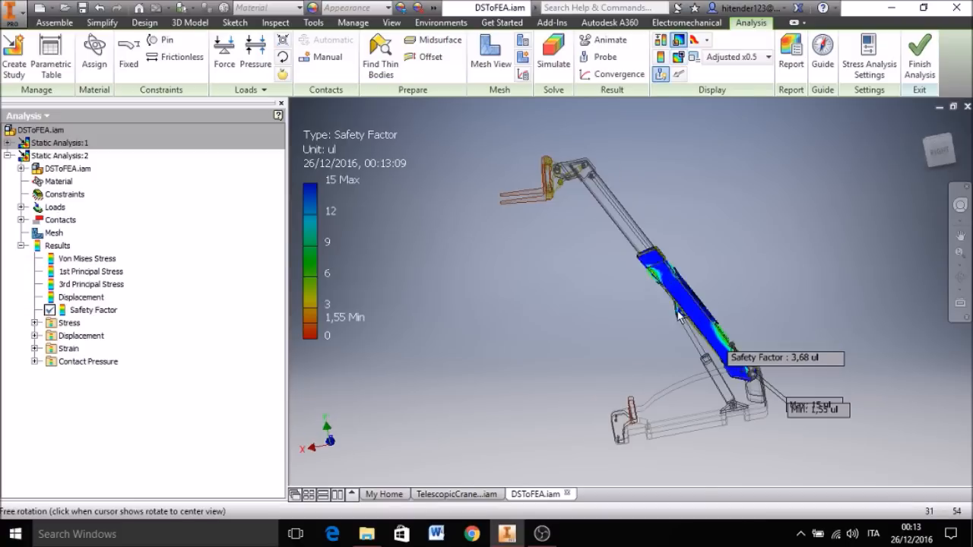
middle_click_drag(762, 329, 653, 265)
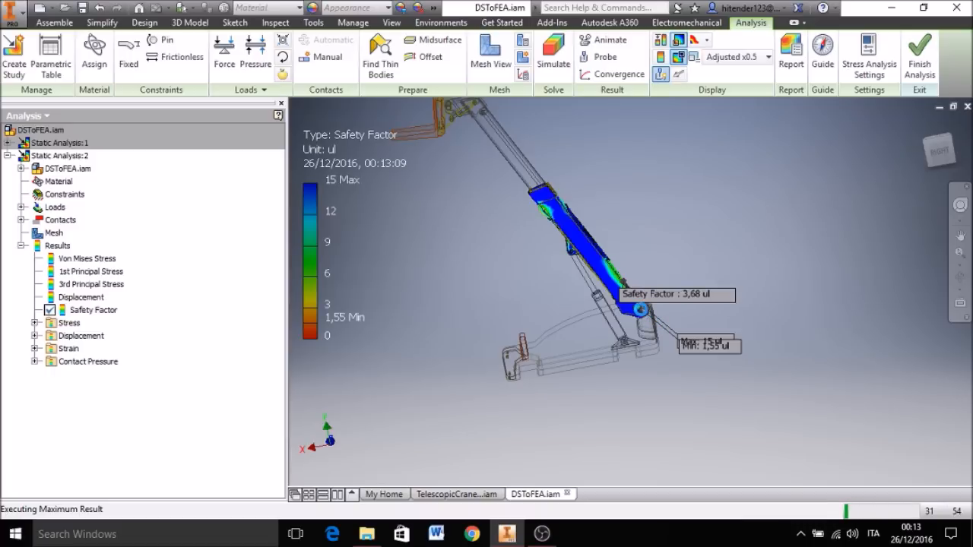
scroll(643, 310, "up", 3)
scroll(642, 310, "up", 5)
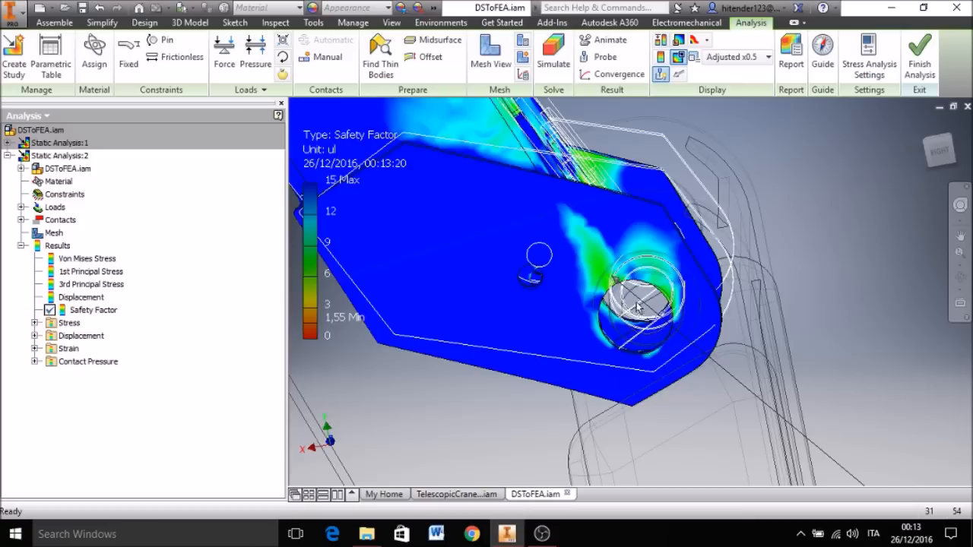
scroll(613, 281, "down", 5)
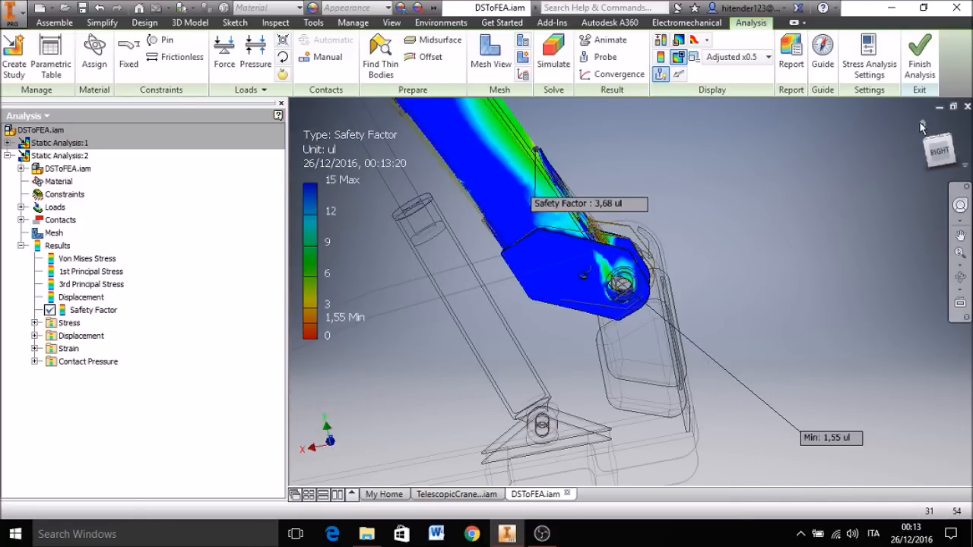
left_click(920, 123)
left_click(921, 125)
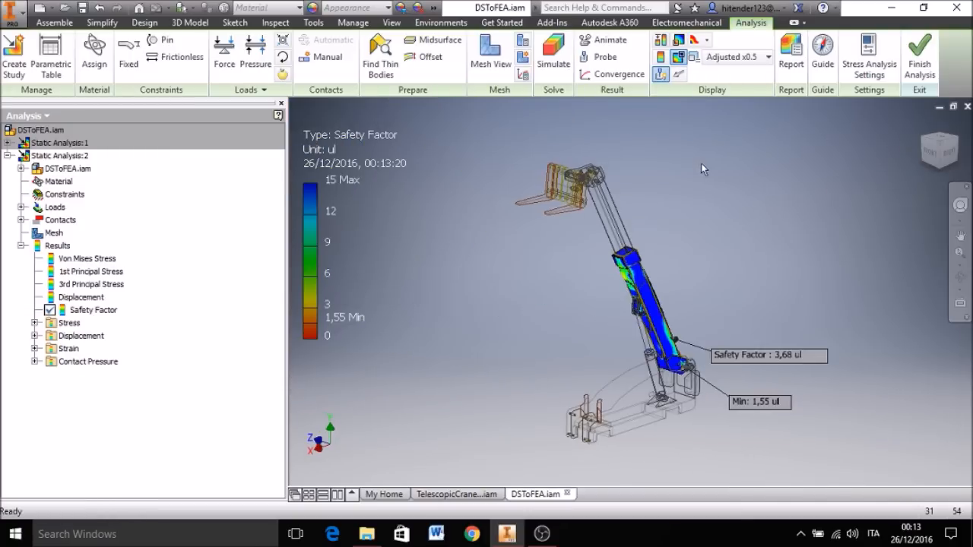
Step: Switch from the stress analysis to the open TelescopicCraneAS_PARTS assembly
middle_click_drag(717, 198, 687, 190)
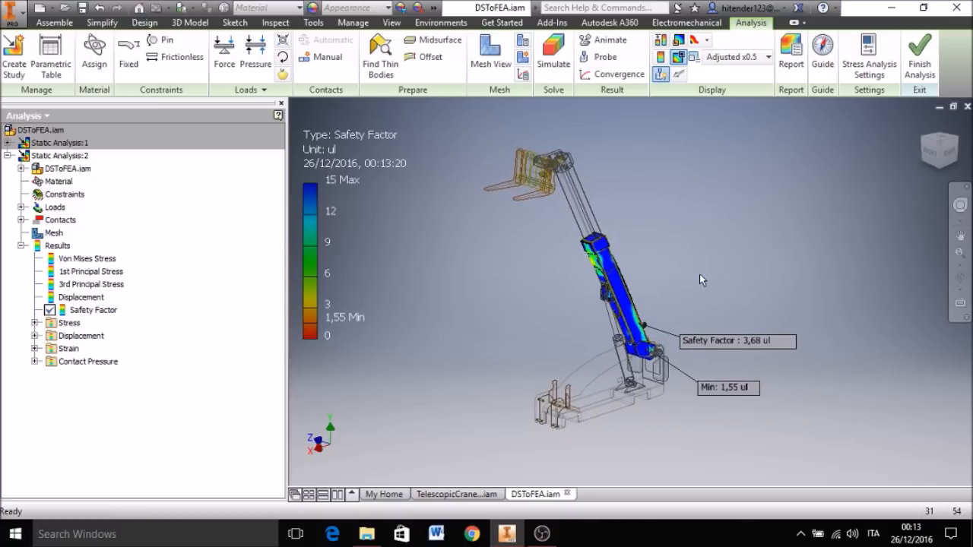
middle_click_drag(676, 308, 679, 289)
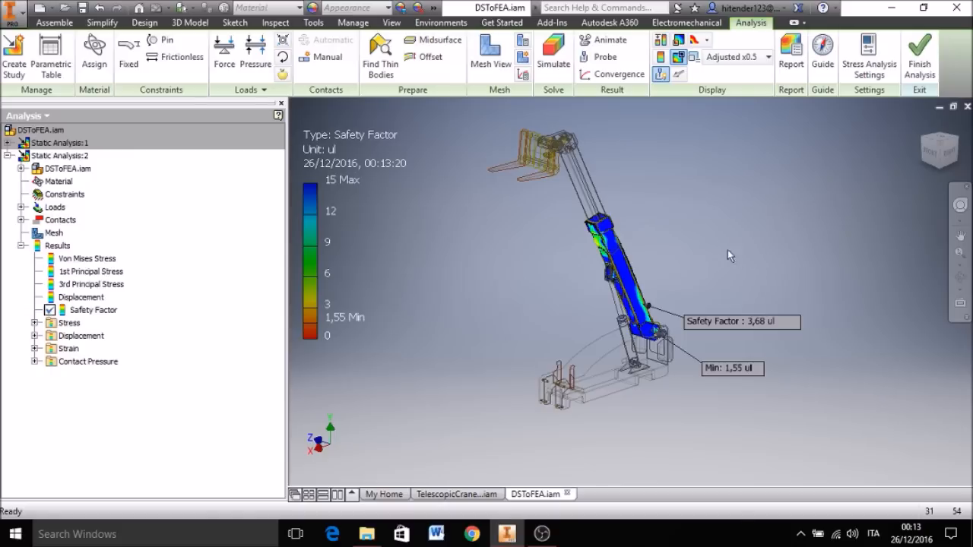
middle_click_drag(680, 231, 714, 216)
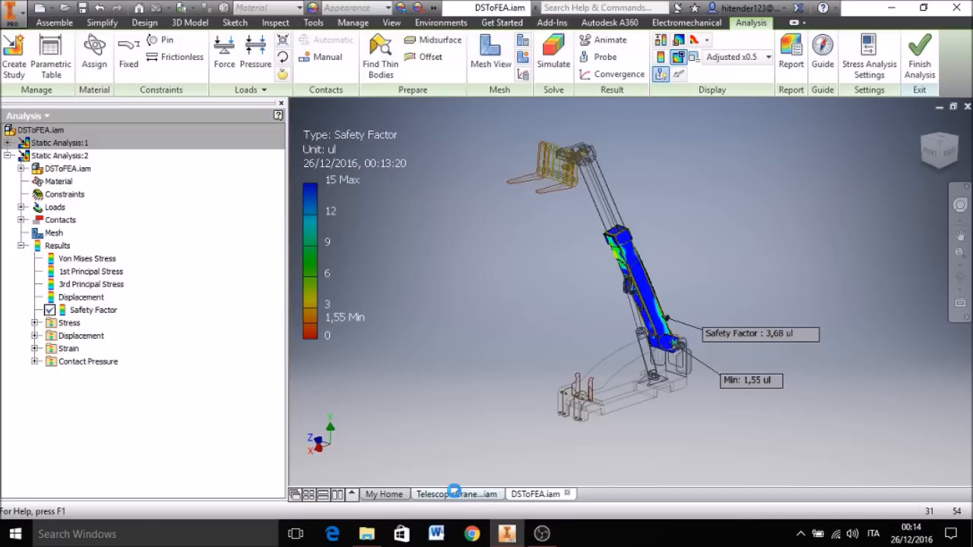
mouse_move(456, 494)
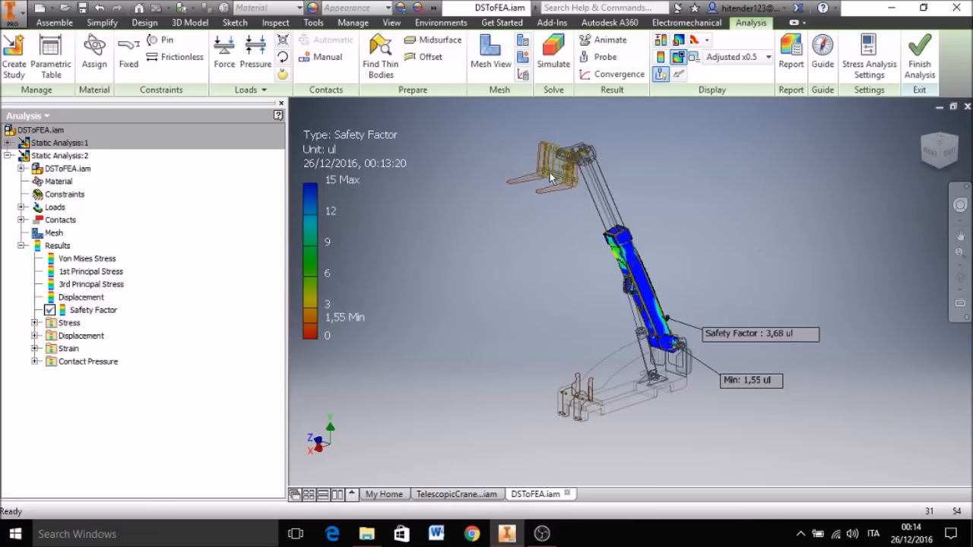
left_click(457, 494)
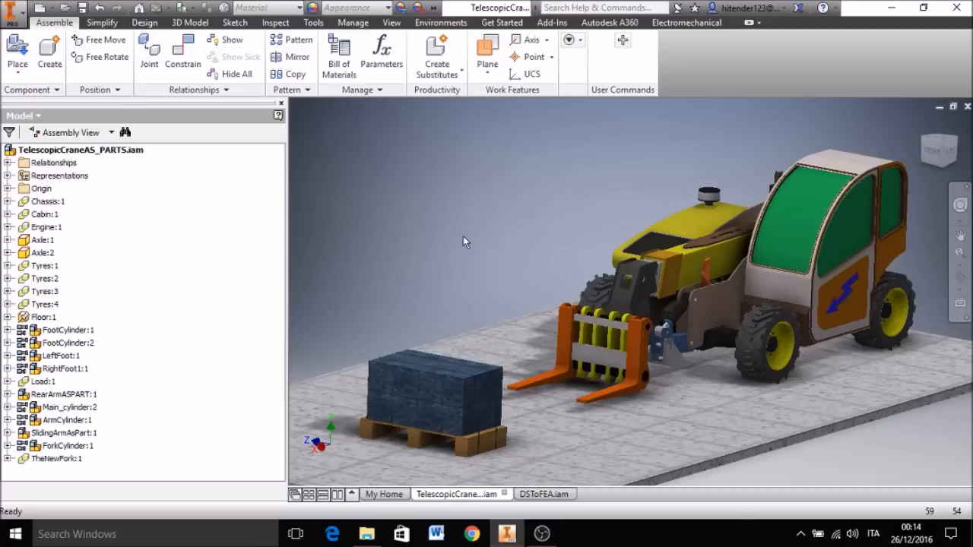